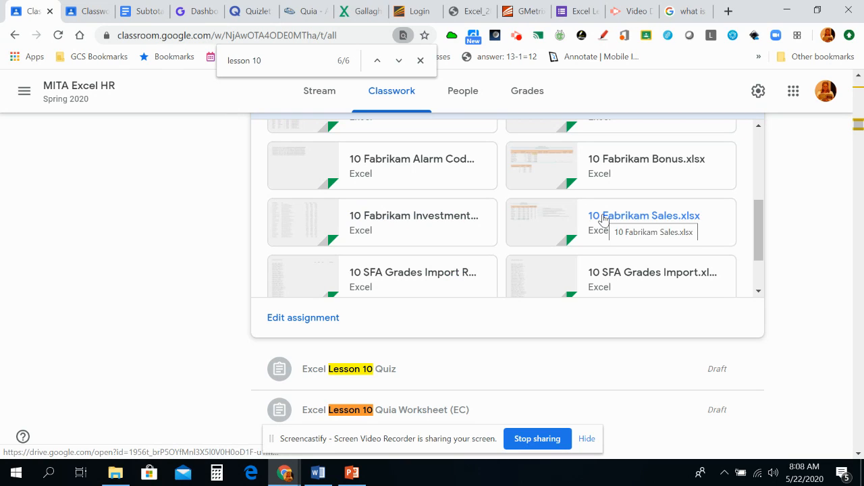
Open the 10 Fabrikam Sales.xlsx preview in a separate window and download the file.
{"action": "left_click", "coordinate": [844, 98]}
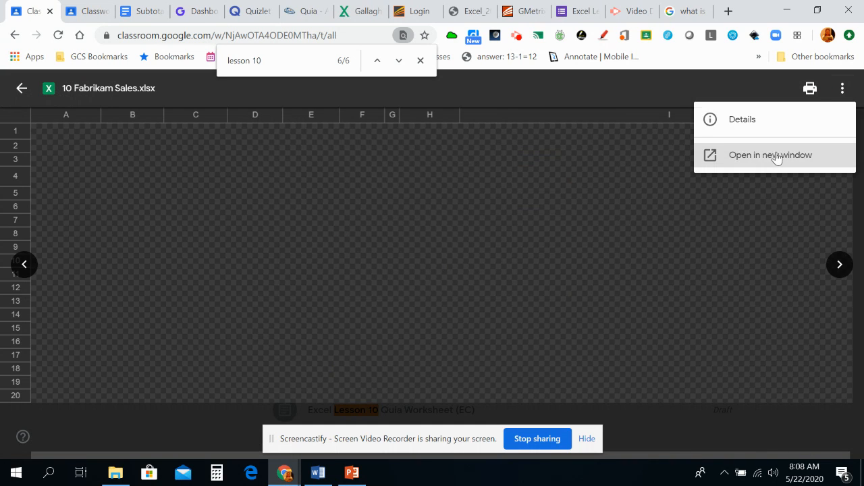
{"action": "left_click", "coordinate": [774, 155]}
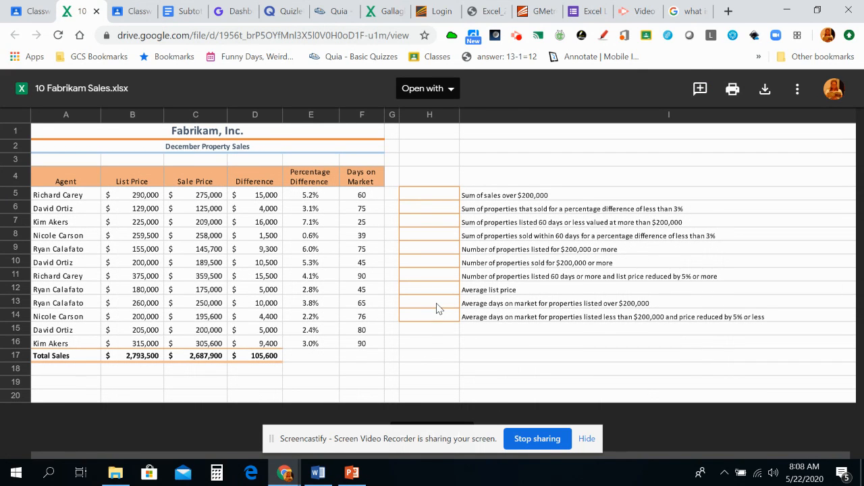
{"action": "left_click", "coordinate": [766, 89]}
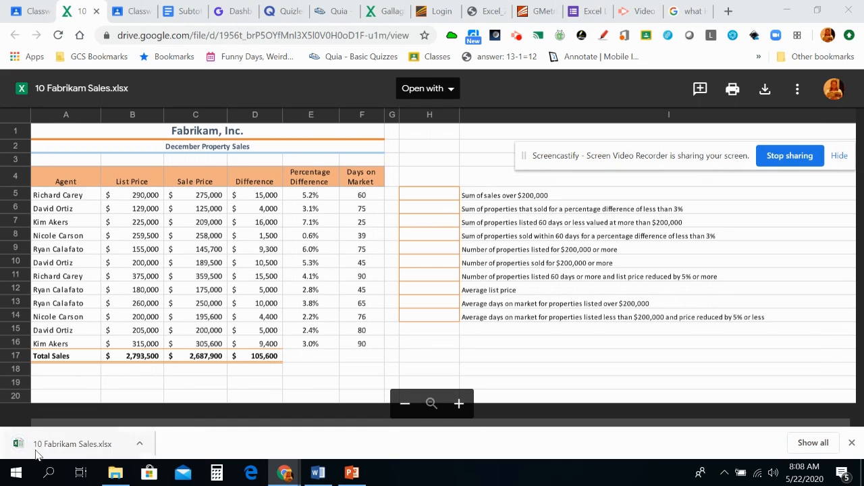
Open the downloaded 10 Fabrikam Sales workbook in Excel and enable it for editing.
{"action": "left_click", "coordinate": [53, 441]}
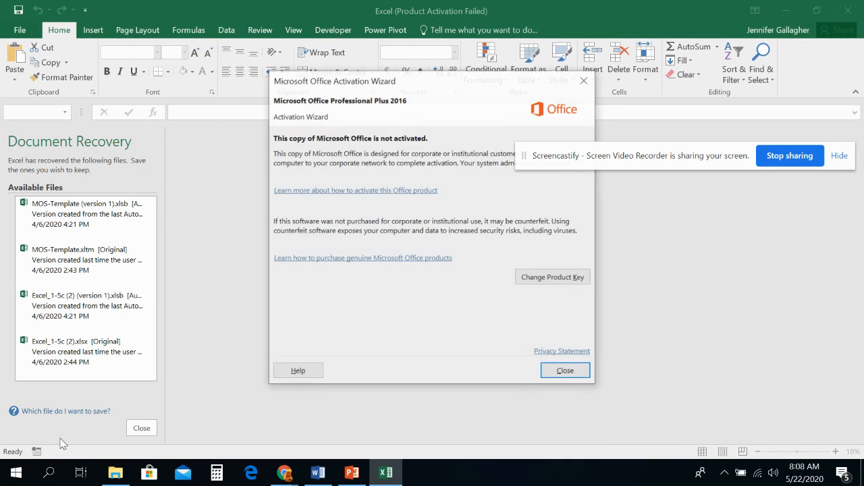
{"action": "left_click", "coordinate": [554, 374]}
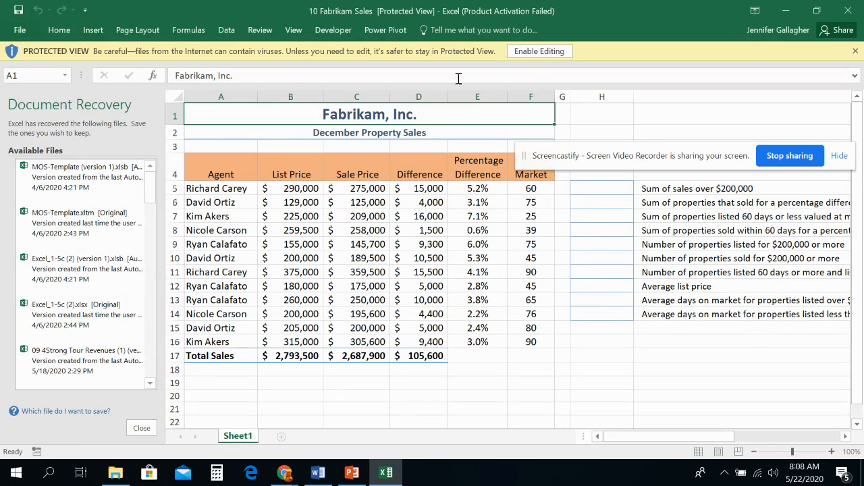
{"action": "left_click", "coordinate": [540, 51]}
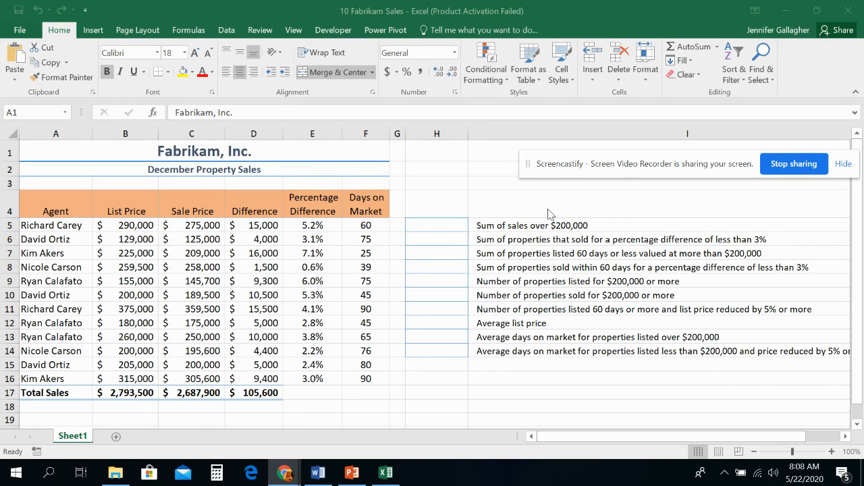
{"action": "left_click_drag", "start_coordinate": [565, 166], "coordinate": [599, 478]}
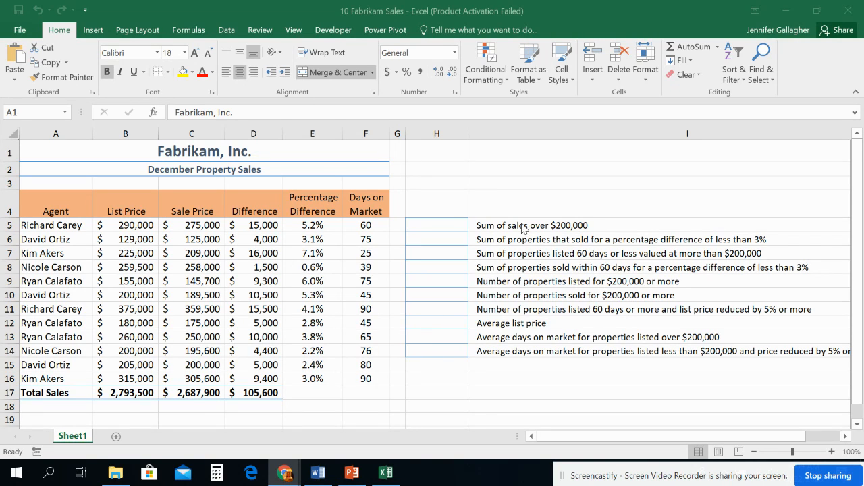
{"action": "left_click_drag", "start_coordinate": [526, 230], "coordinate": [534, 351]}
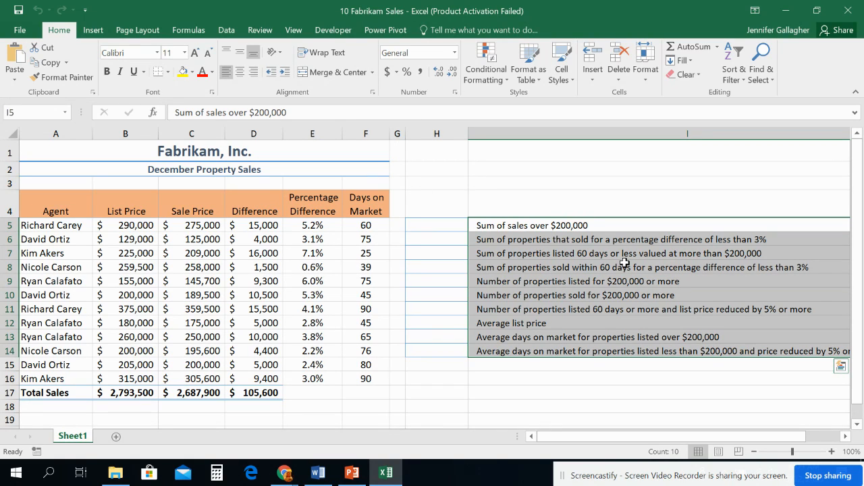
{"action": "left_click", "coordinate": [521, 225]}
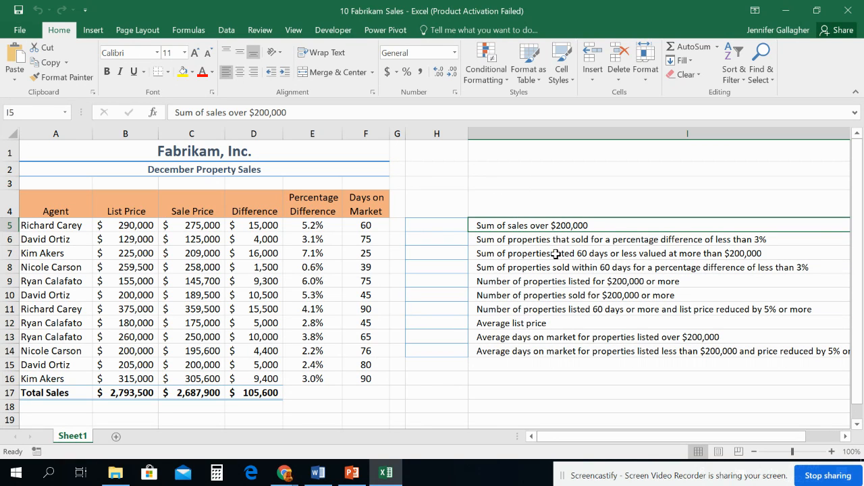
{"action": "left_click_drag", "start_coordinate": [540, 224], "coordinate": [556, 344]}
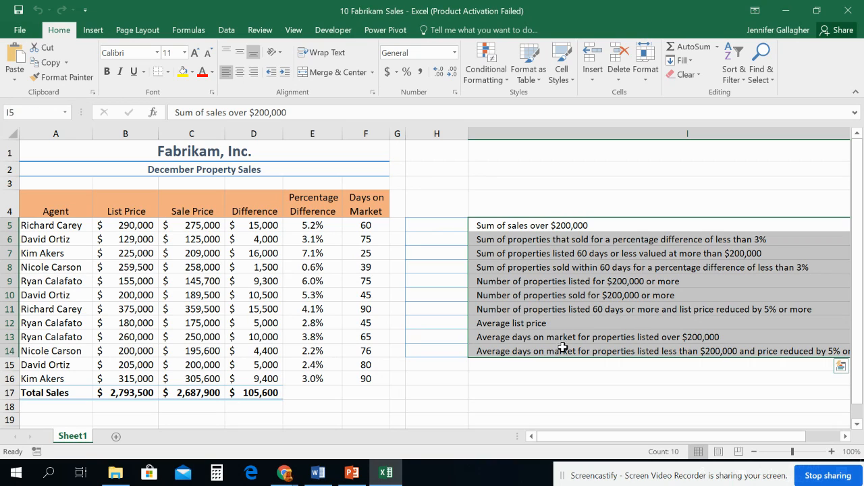
{"action": "left_click", "coordinate": [446, 228]}
{"action": "left_click", "coordinate": [490, 230]}
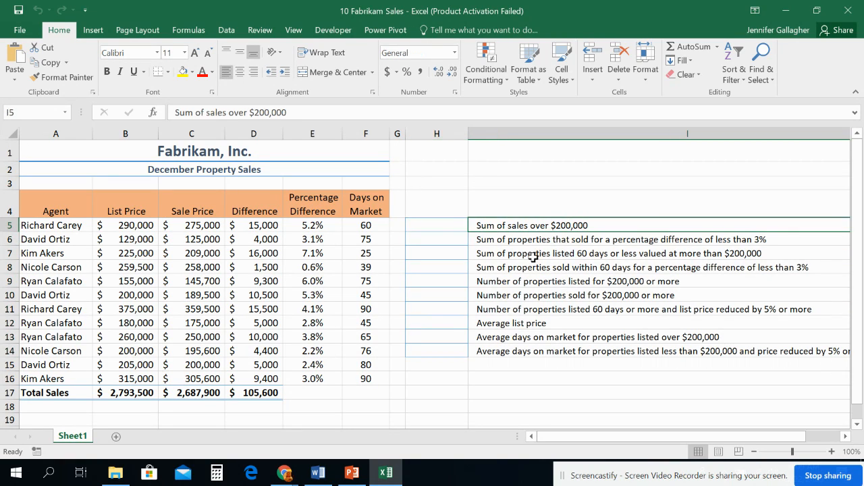
Insert the SUMIF function in cell H5, beside the label for the sum of sales over $200,000.
{"action": "left_click", "coordinate": [459, 223]}
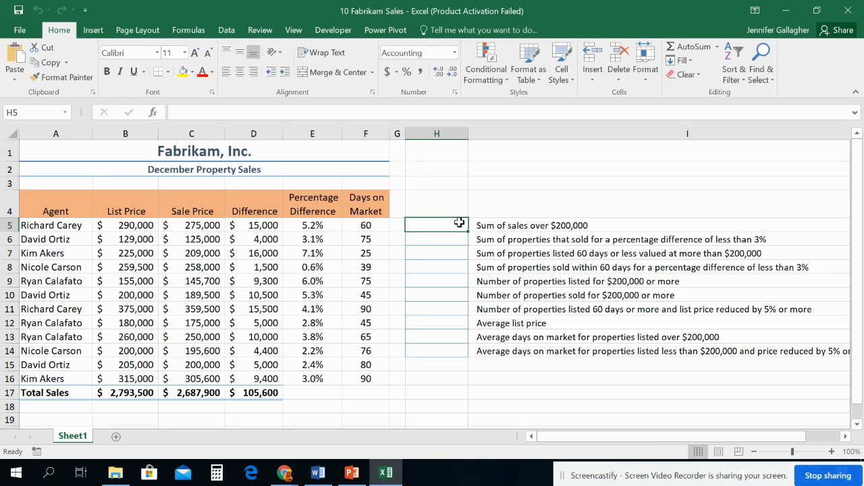
{"action": "left_click", "coordinate": [188, 29]}
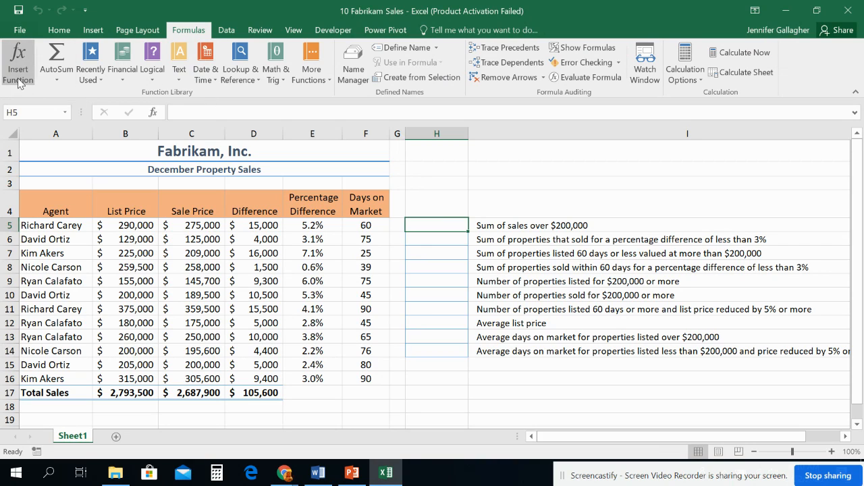
{"action": "left_click", "coordinate": [53, 80]}
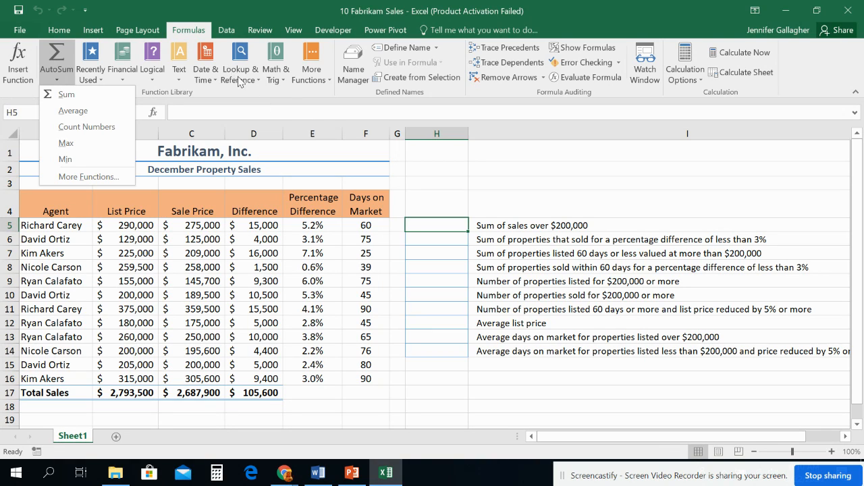
{"action": "left_click", "coordinate": [273, 79]}
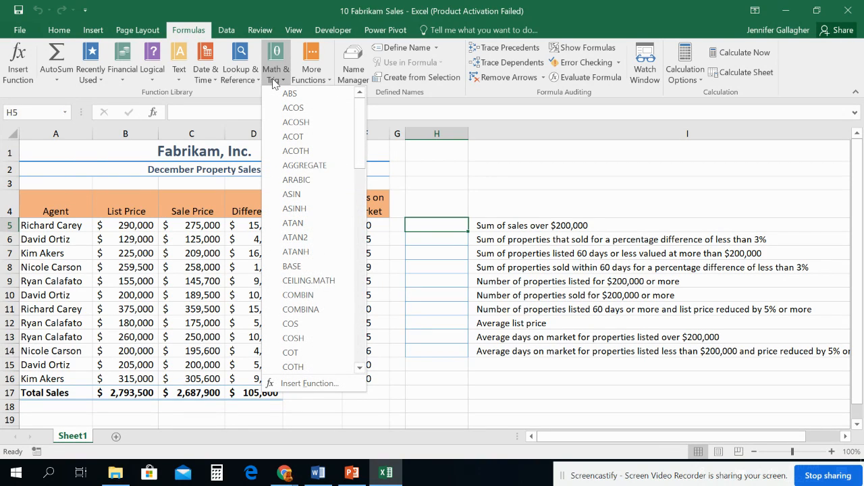
{"action": "scroll", "coordinate": [311, 152], "scroll_direction": "down", "scroll_amount": 18}
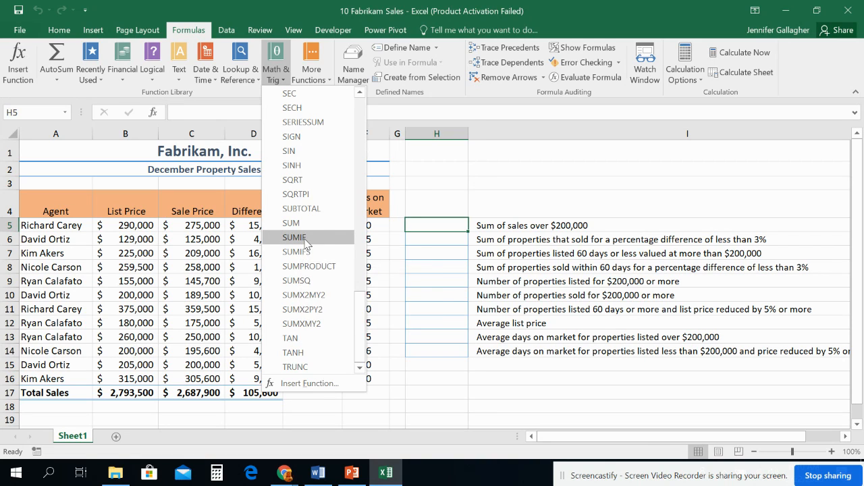
{"action": "left_click", "coordinate": [305, 241]}
{"action": "left_click_drag", "start_coordinate": [456, 93], "coordinate": [473, 145]}
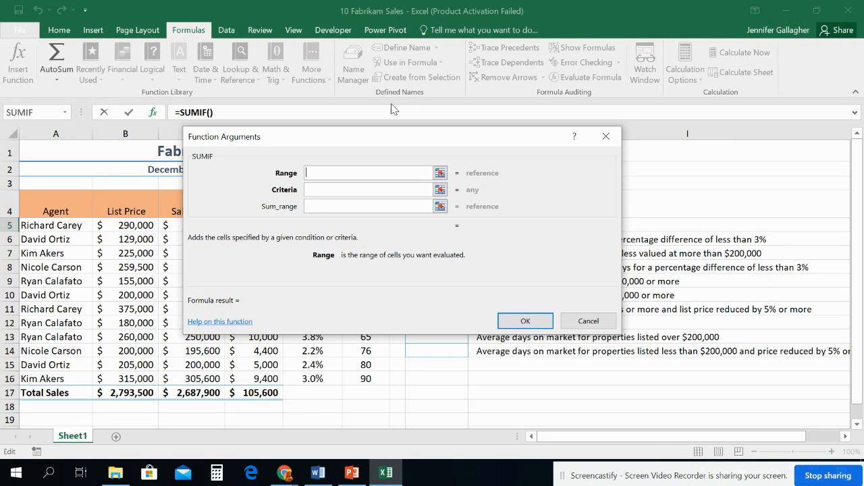
{"action": "left_click_drag", "start_coordinate": [423, 137], "coordinate": [632, 257]}
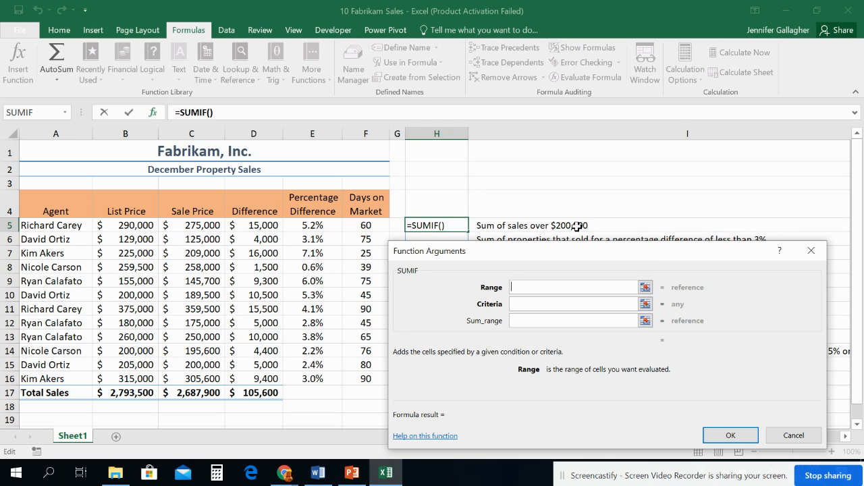
Set the SUMIF range to the sale prices in C5:C16, leaving out the total row.
{"action": "left_click", "coordinate": [645, 287]}
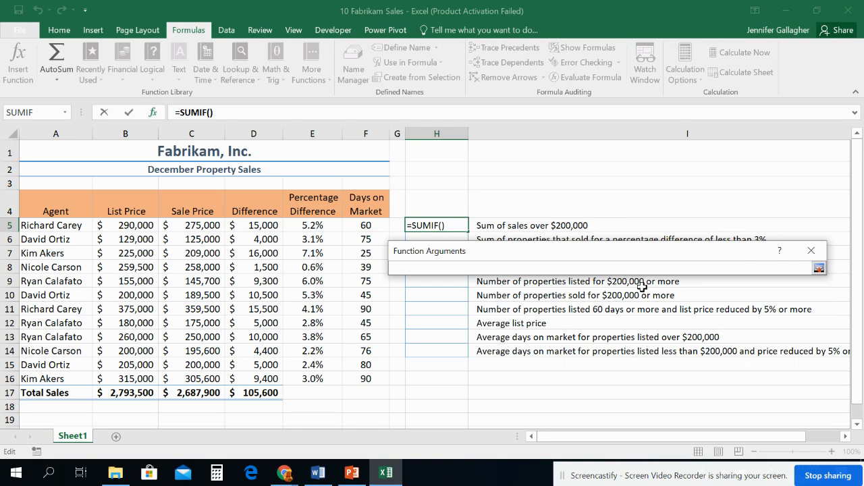
{"action": "left_click", "coordinate": [819, 268]}
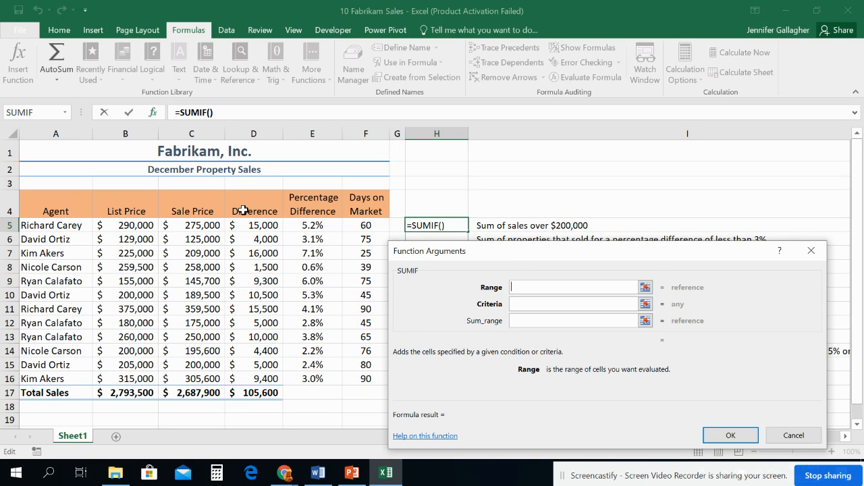
{"action": "left_click", "coordinate": [201, 225]}
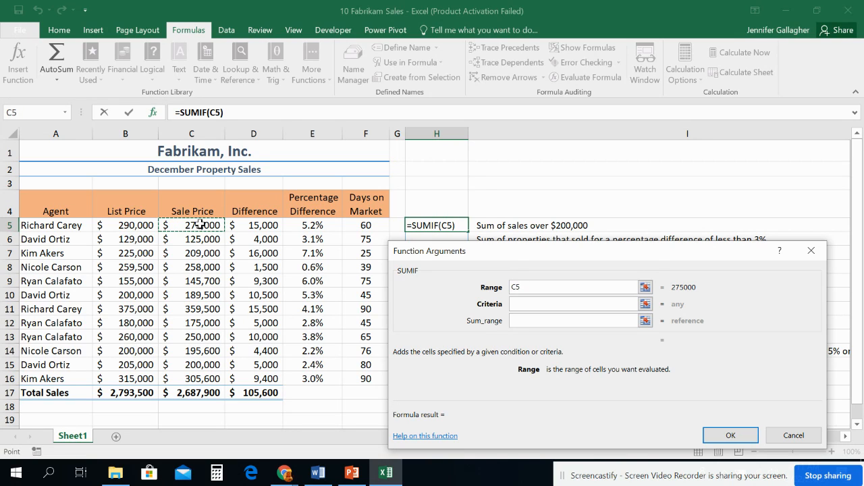
{"action": "left_click_drag", "start_coordinate": [201, 231], "coordinate": [201, 373]}
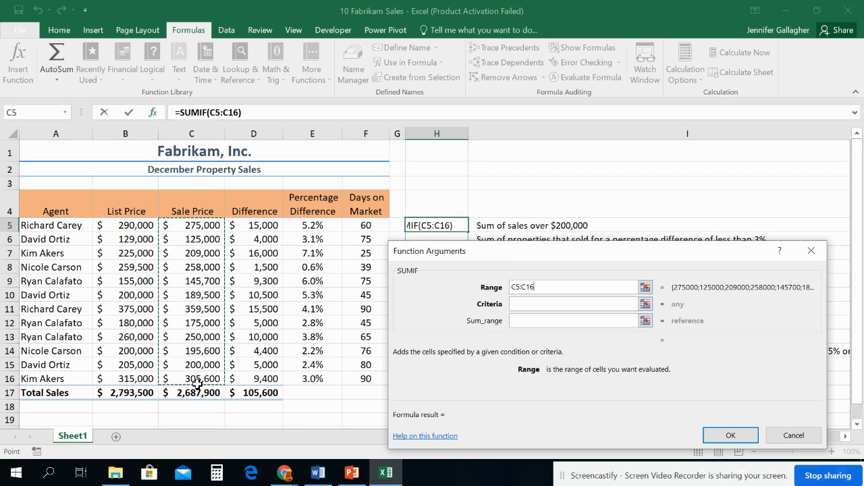
{"action": "mouse_move", "coordinate": [507, 254]}
{"action": "left_mouse_down"}
{"action": "mouse_move", "coordinate": [540, 383]}
{"action": "mouse_move", "coordinate": [529, 251]}
{"action": "mouse_move", "coordinate": [513, 255]}
{"action": "left_mouse_up"}
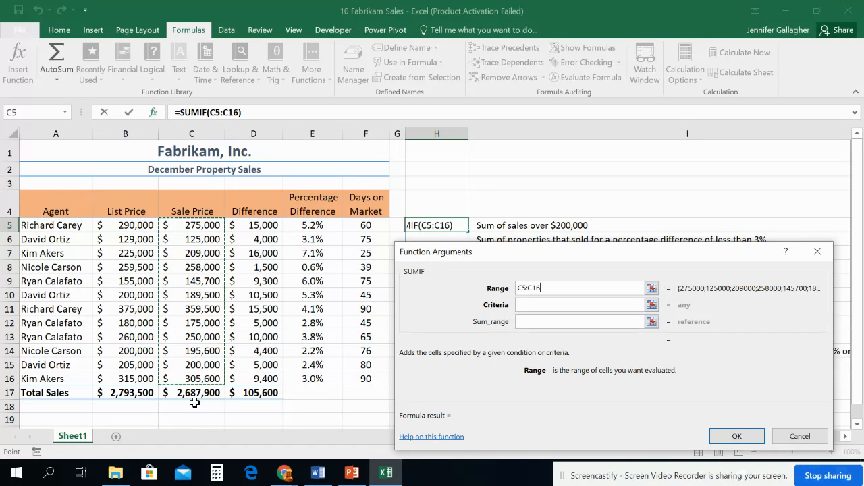
Set the SUMIF criteria to >200000.
{"action": "left_click", "coordinate": [538, 305]}
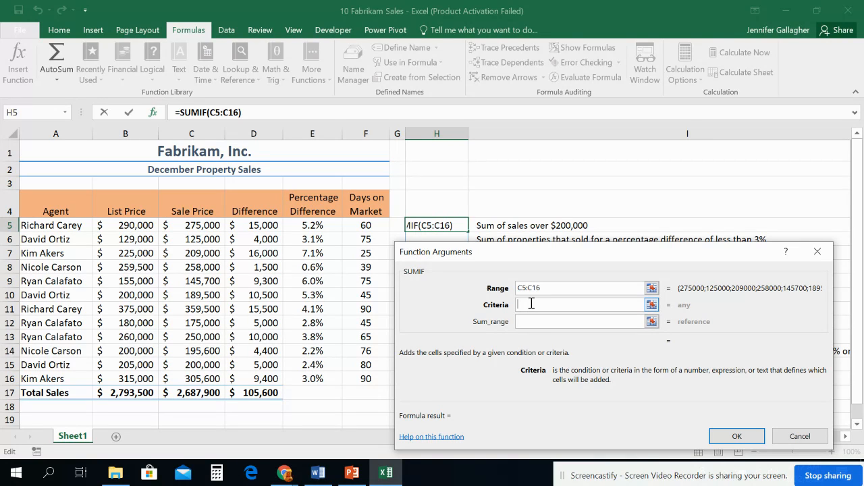
{"action": "type", "text": "<"}
{"action": "key", "text": "BackSpace"}
{"action": "type", "text": ">200000"}
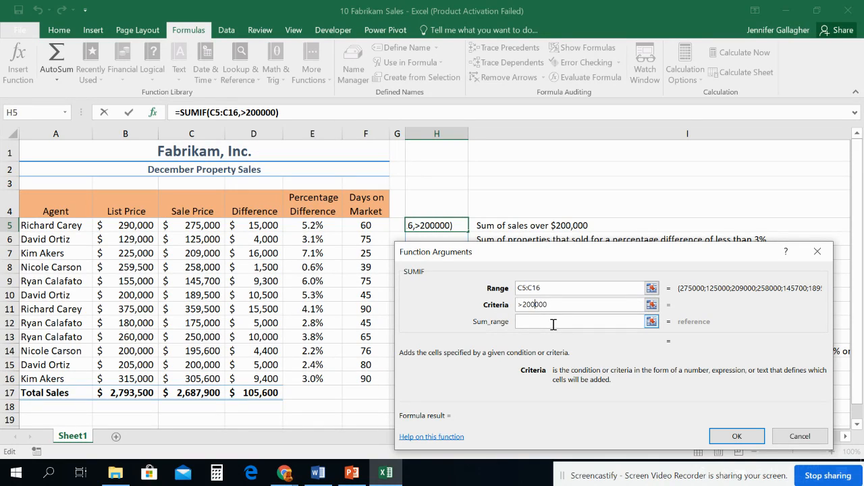
{"action": "left_click", "coordinate": [523, 305]}
{"action": "left_click", "coordinate": [560, 322]}
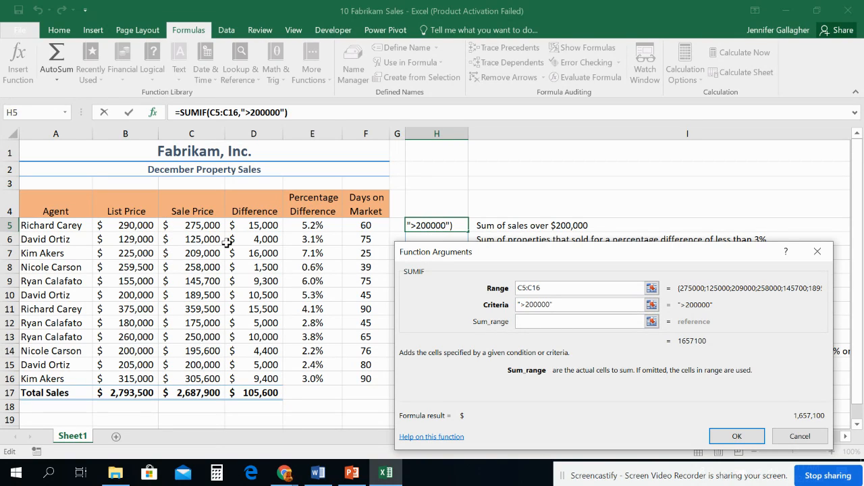
Try the sale prices C5:C16 as the SUMIF sum range and clear that argument again.
{"action": "left_click_drag", "start_coordinate": [203, 227], "coordinate": [220, 373]}
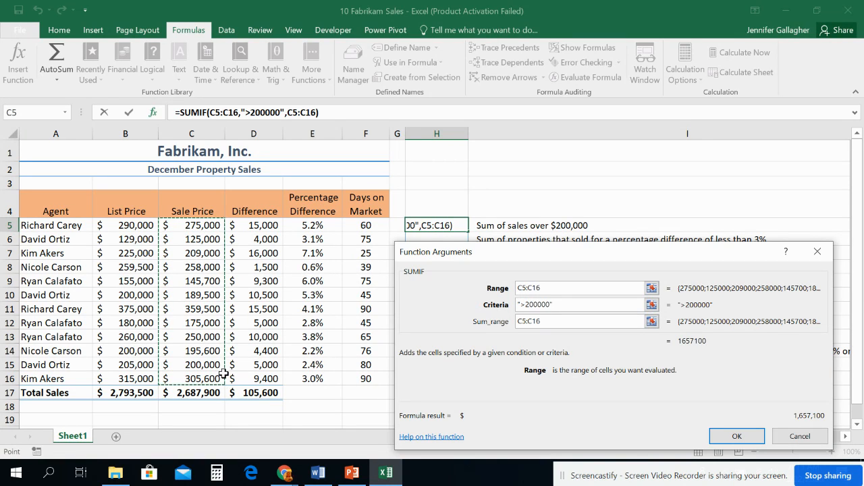
{"action": "left_click_drag", "start_coordinate": [574, 322], "coordinate": [517, 322]}
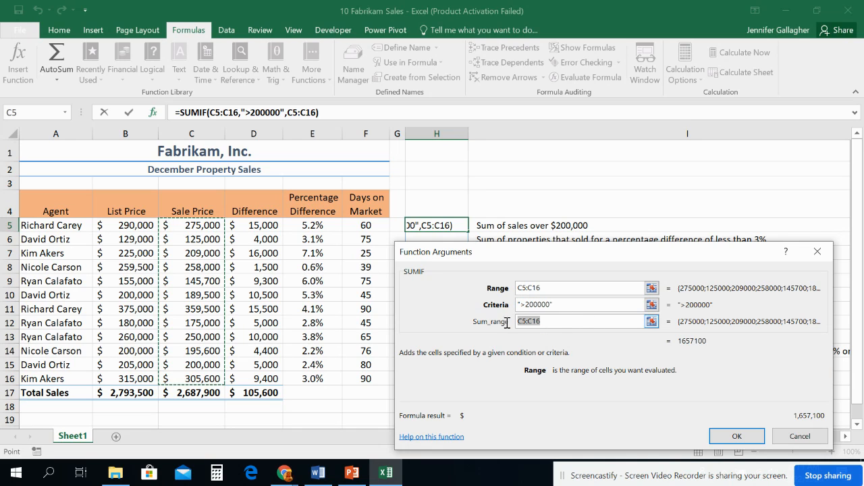
{"action": "key", "text": "BackSpace"}
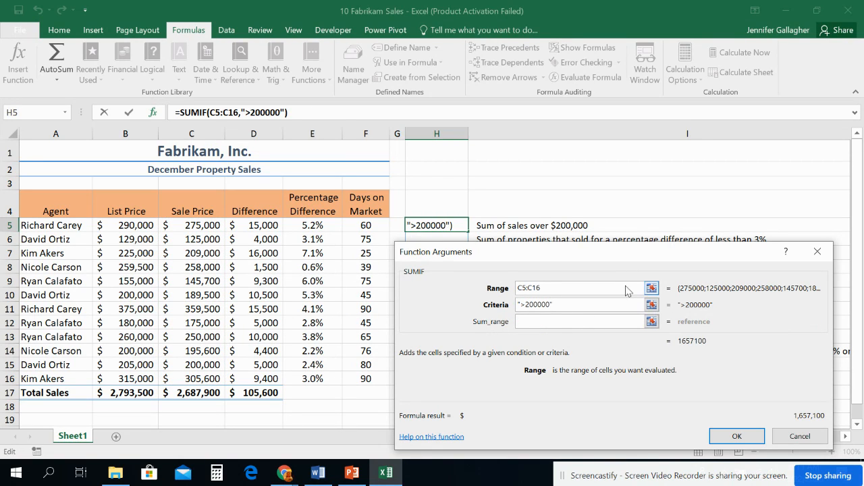
{"action": "left_click_drag", "start_coordinate": [746, 357], "coordinate": [664, 329]}
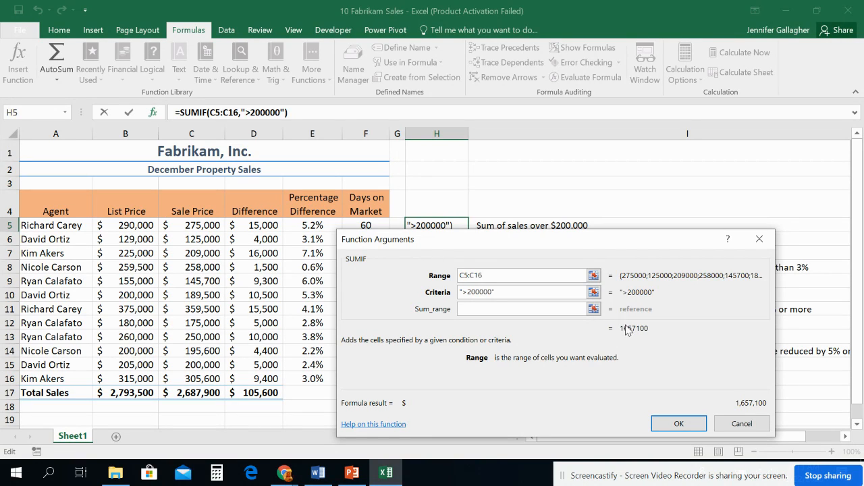
{"action": "left_click_drag", "start_coordinate": [596, 240], "coordinate": [632, 244]}
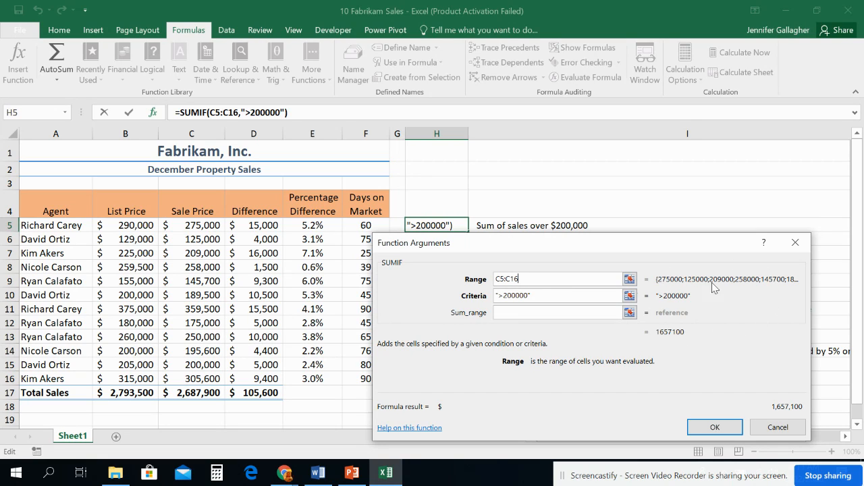
{"action": "left_click", "coordinate": [576, 295]}
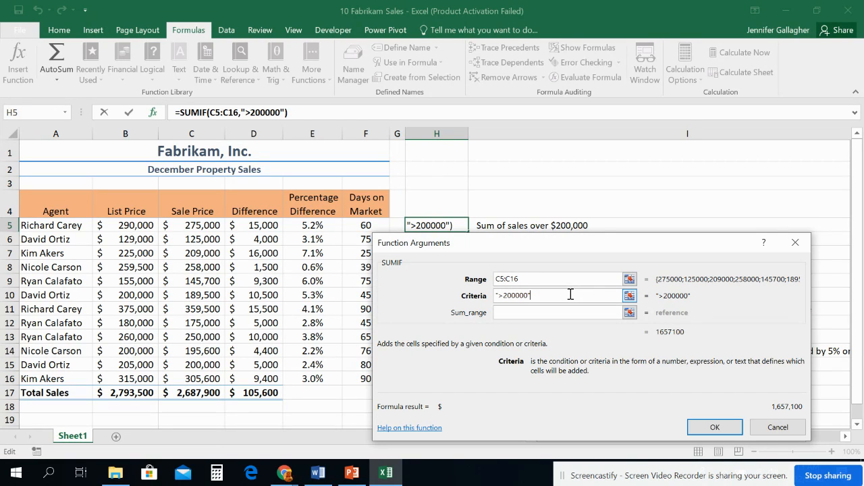
{"action": "type", "text": ">"}
{"action": "left_click", "coordinate": [579, 312]}
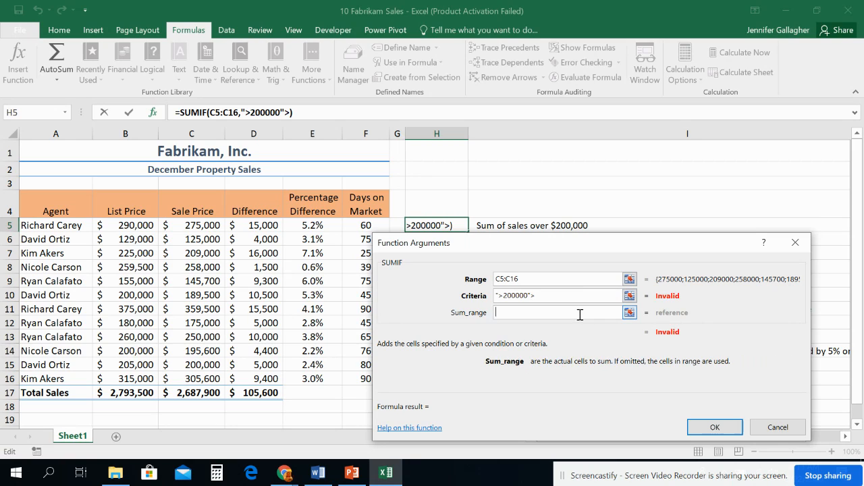
{"action": "left_click", "coordinate": [594, 297]}
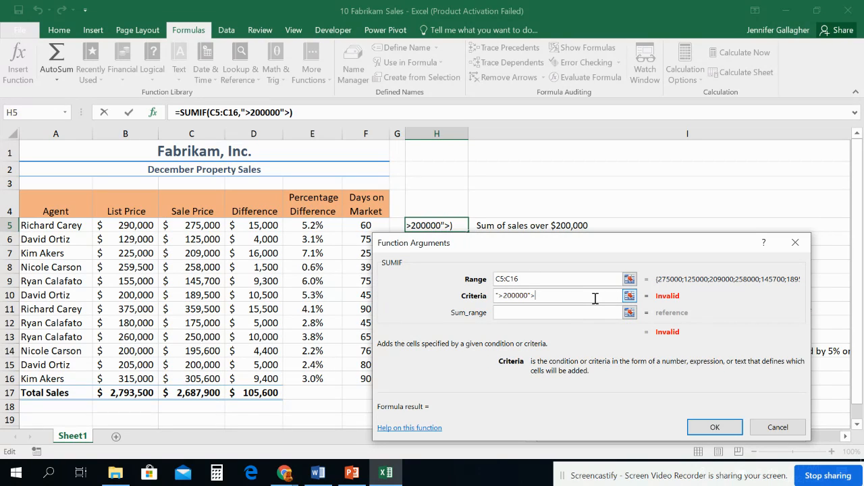
{"action": "key", "text": "BackSpace"}
{"action": "type", "text": "\""}
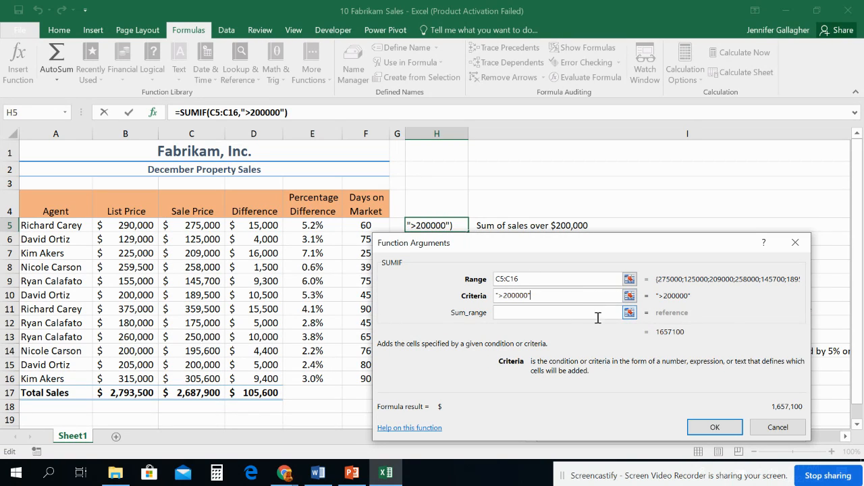
Set the SUMIF sum range to the sale prices C5:C16, enter the formula in H5 and review its arguments.
{"action": "left_click", "coordinate": [597, 314]}
{"action": "left_click", "coordinate": [547, 281]}
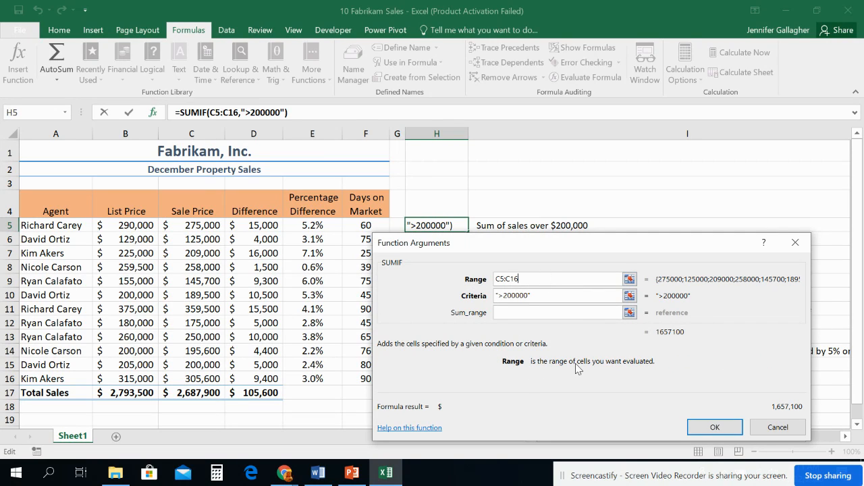
{"action": "left_click", "coordinate": [574, 295]}
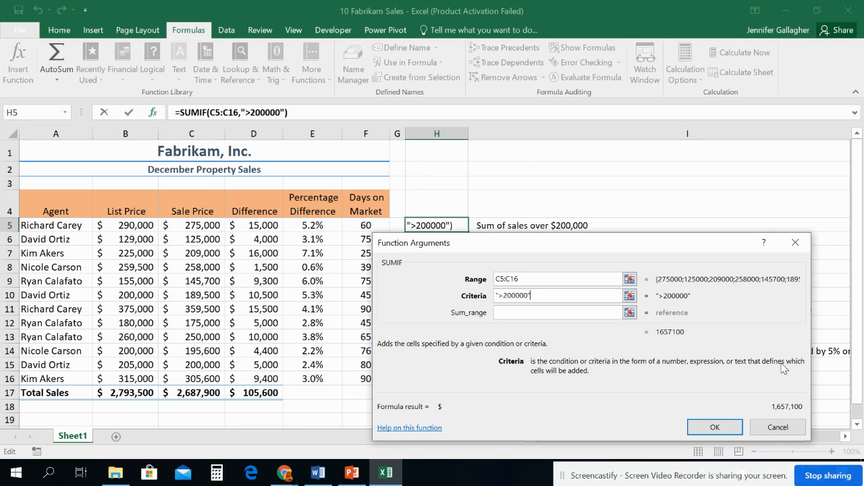
{"action": "left_click", "coordinate": [552, 312]}
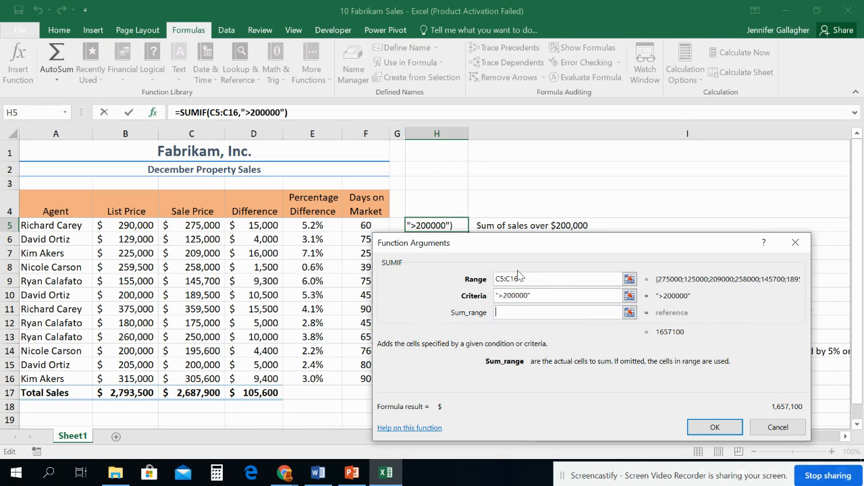
{"action": "left_click_drag", "start_coordinate": [181, 227], "coordinate": [197, 372]}
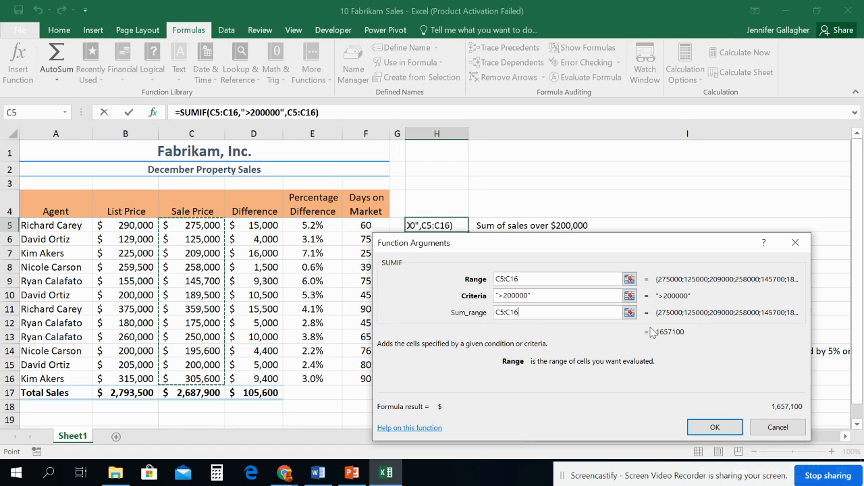
{"action": "left_click", "coordinate": [702, 424]}
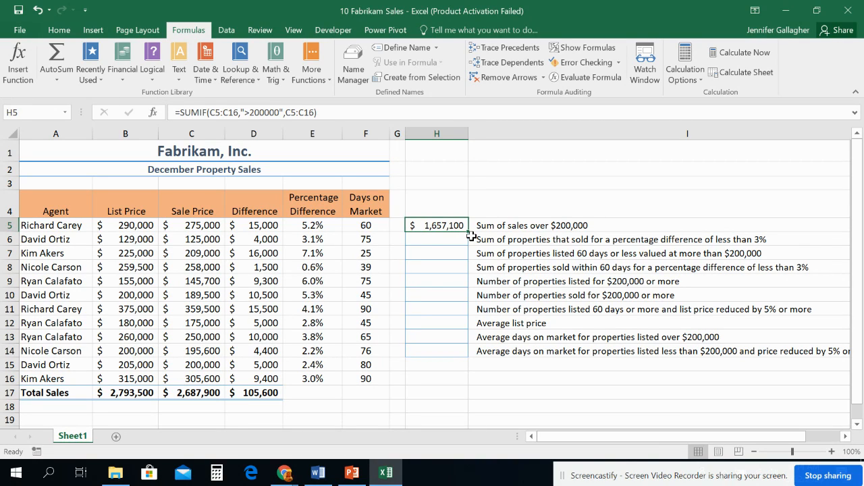
{"action": "left_click", "coordinate": [155, 114]}
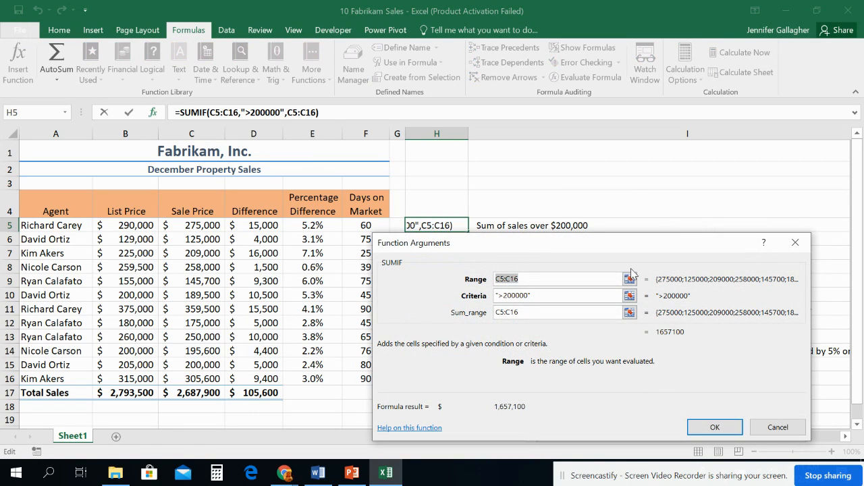
{"action": "left_click", "coordinate": [774, 427]}
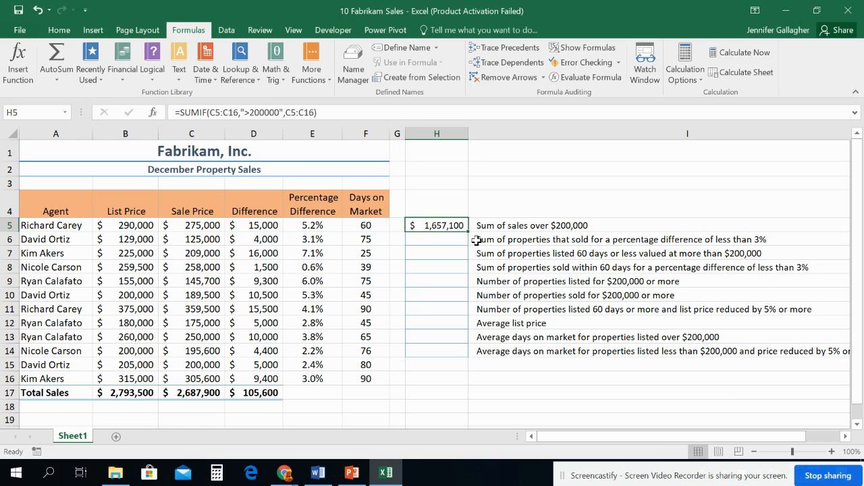
Insert the SUMIF function in cell H6 for properties that sold for a percentage difference of less than 3%.
{"action": "left_click", "coordinate": [452, 241]}
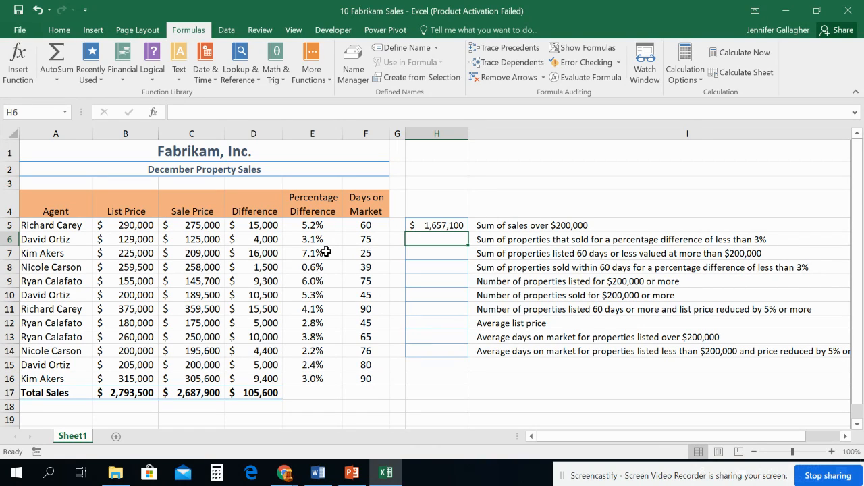
{"action": "left_click", "coordinate": [169, 112]}
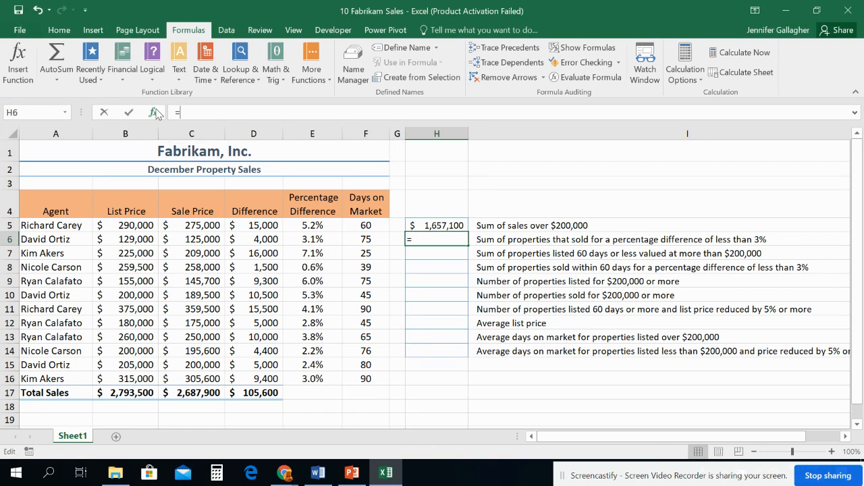
{"action": "left_click", "coordinate": [153, 112]}
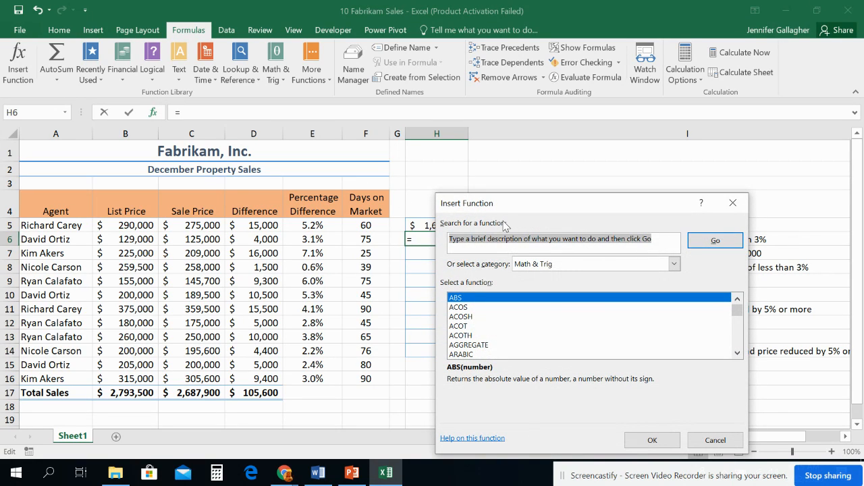
{"action": "type", "text": "sumif"}
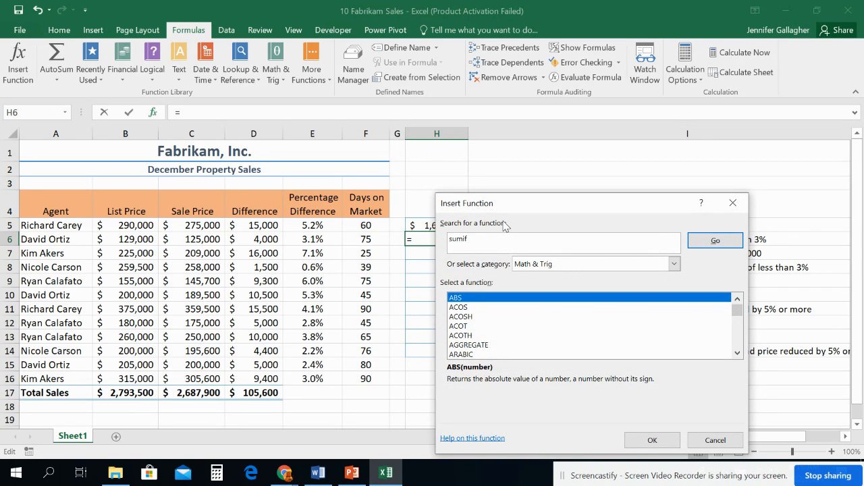
{"action": "key", "text": "Return"}
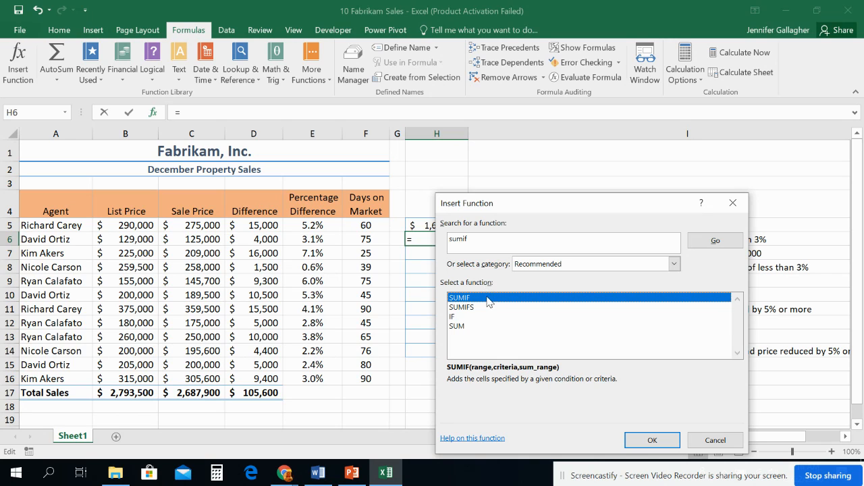
{"action": "left_click", "coordinate": [653, 441]}
Set the SUMIF range to the percentage differences as the absolute reference $E$5:$E$16.
{"action": "left_click_drag", "start_coordinate": [504, 236], "coordinate": [535, 267]}
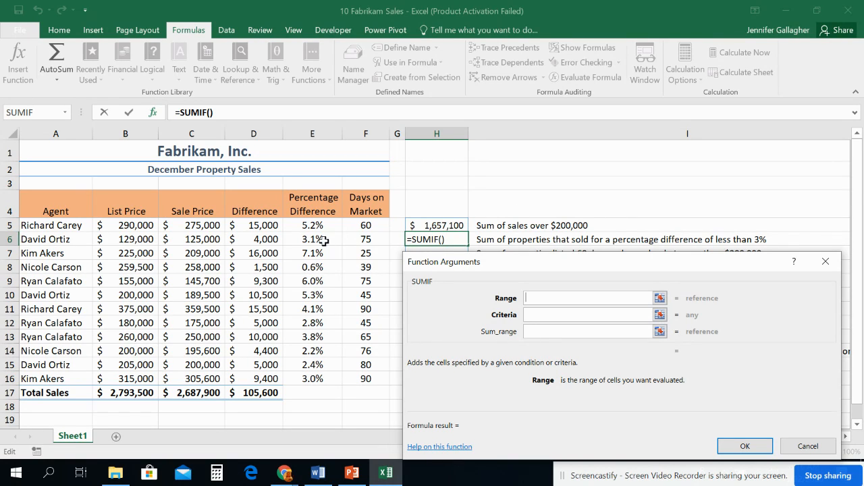
{"action": "left_click_drag", "start_coordinate": [316, 226], "coordinate": [331, 385]}
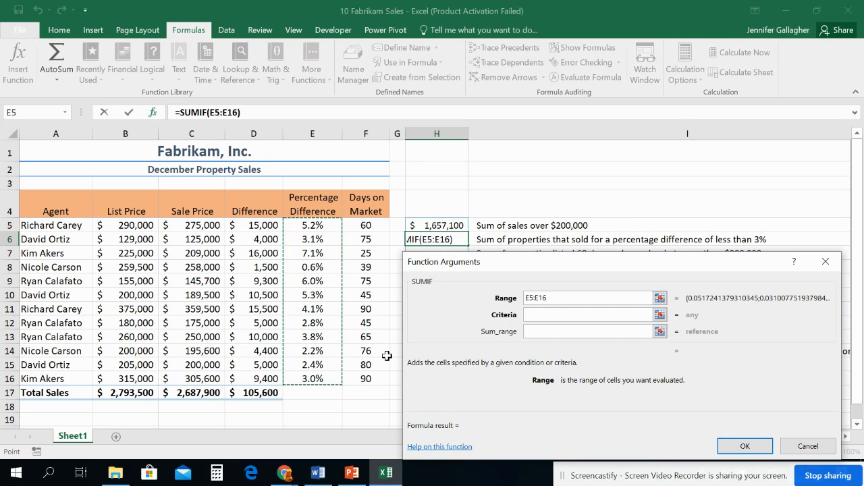
{"action": "mouse_move", "coordinate": [524, 263]}
{"action": "left_mouse_down"}
{"action": "mouse_move", "coordinate": [529, 289]}
{"action": "mouse_move", "coordinate": [524, 263]}
{"action": "left_mouse_up"}
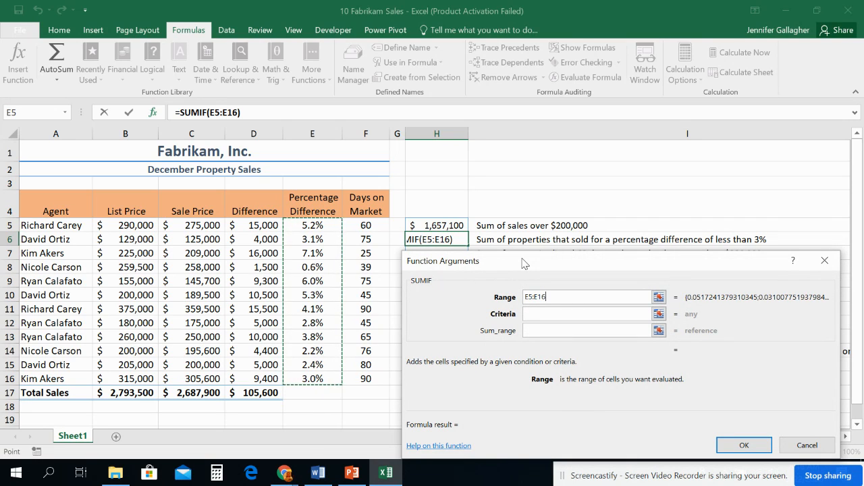
{"action": "key", "text": "F4"}
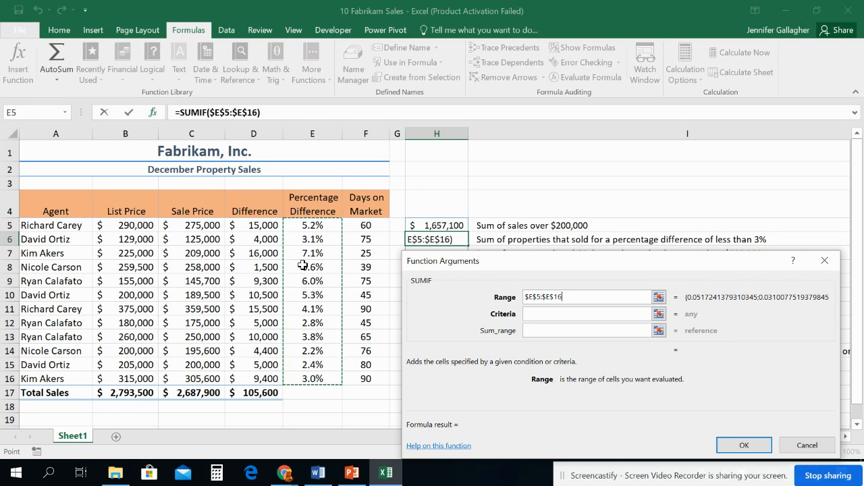
Set the SUMIF criteria to "<3%", with the percent sign inside the quotation marks.
{"action": "left_click", "coordinate": [558, 313]}
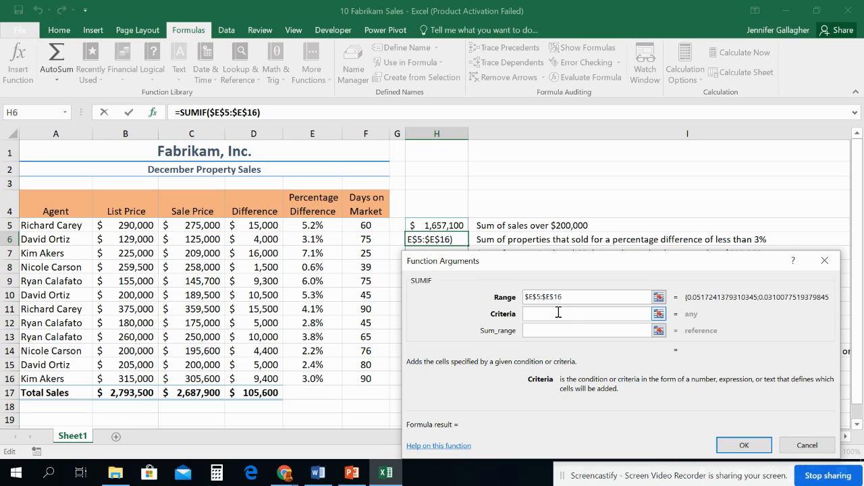
{"action": "type", "text": "<"}
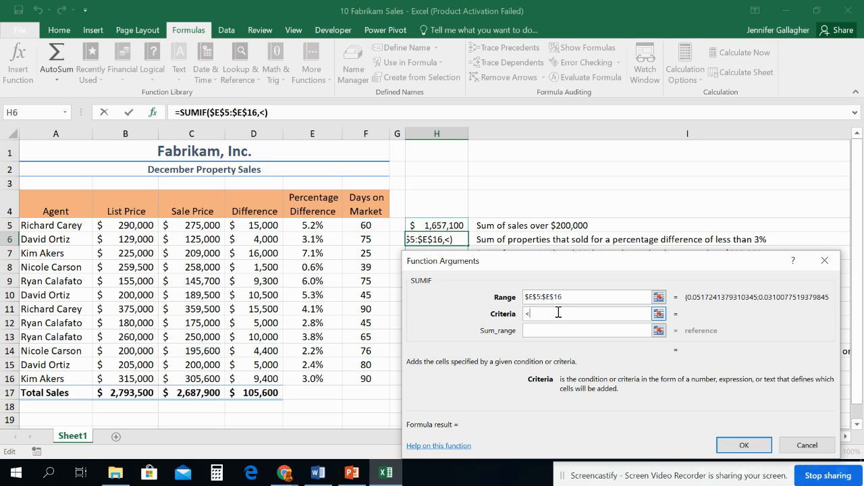
{"action": "type", "text": "3"}
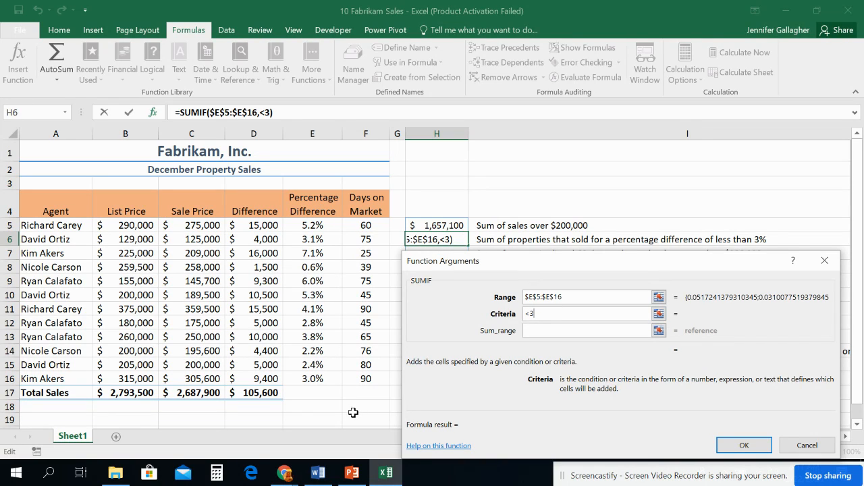
{"action": "type", "text": "%"}
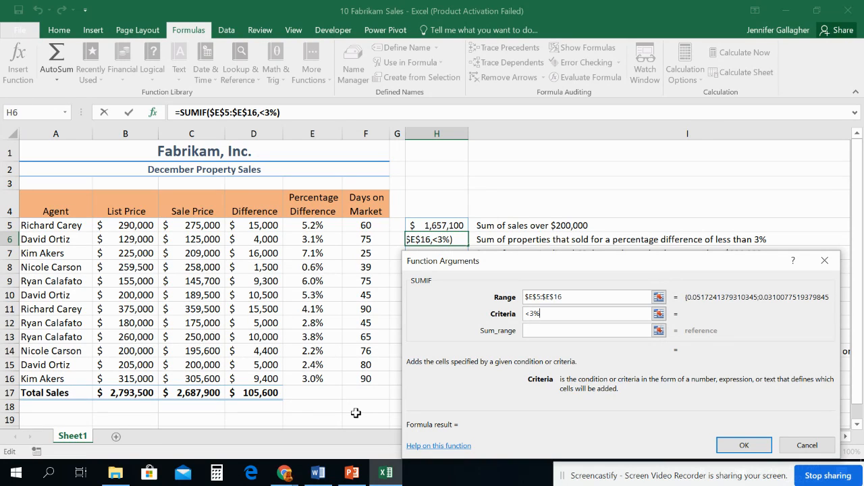
{"action": "key", "text": "BackSpace"}
{"action": "left_click", "coordinate": [543, 330]}
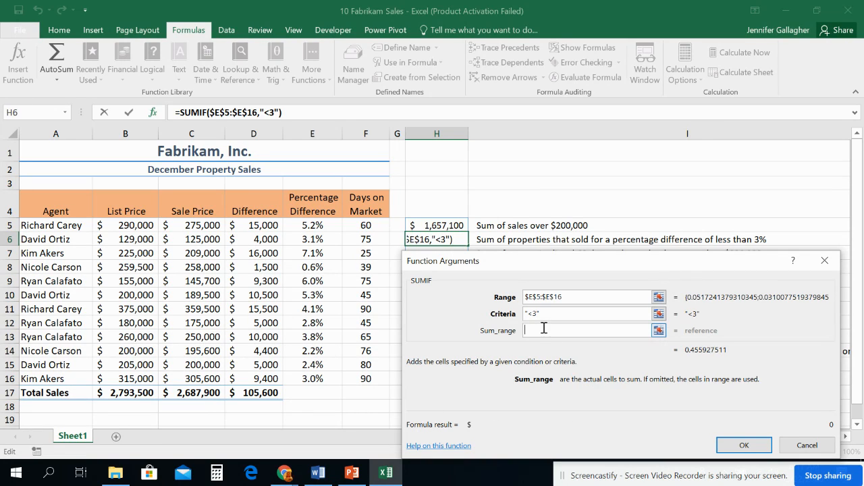
{"action": "left_click", "coordinate": [545, 313]}
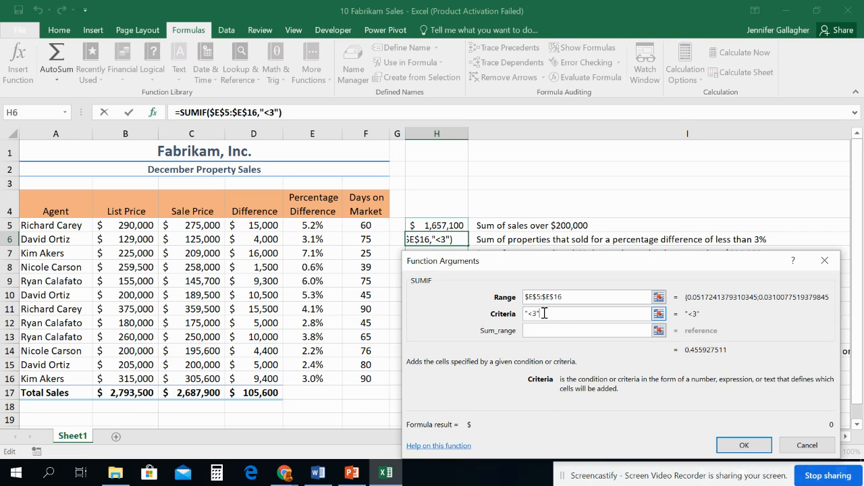
{"action": "type", "text": "%"}
{"action": "left_click", "coordinate": [556, 329]}
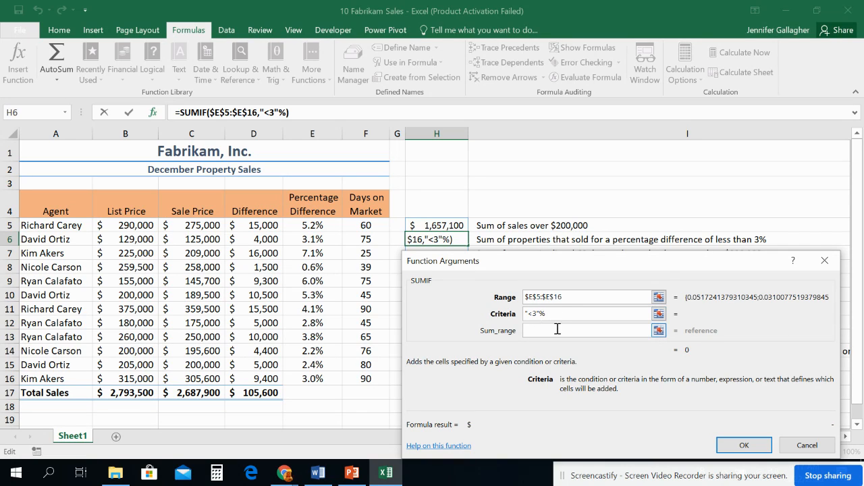
{"action": "left_click", "coordinate": [555, 315]}
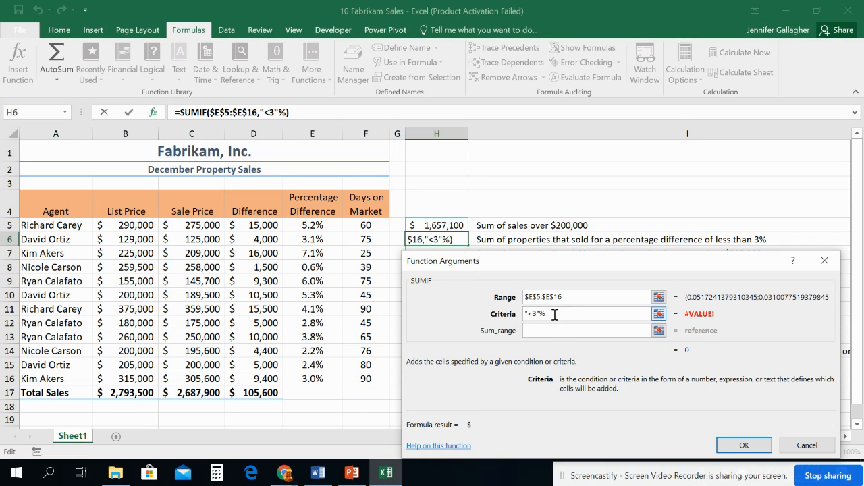
{"action": "key", "text": "BackSpace"}
{"action": "key", "text": "BackSpace"}
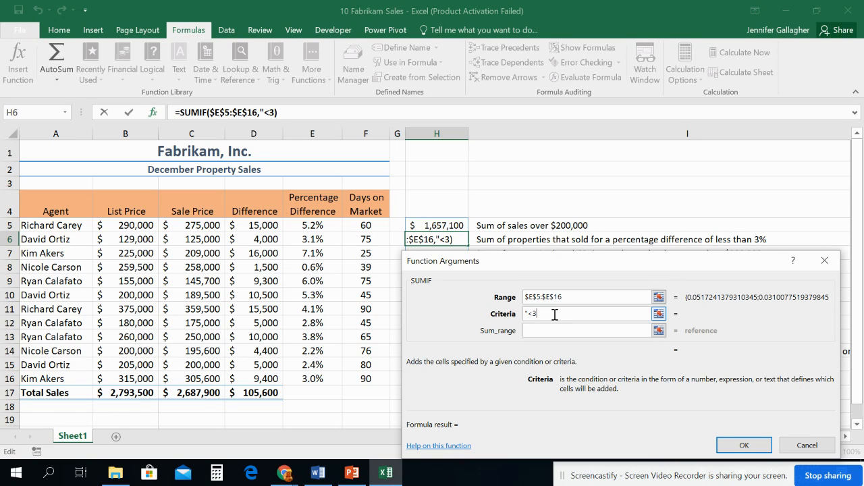
{"action": "type", "text": "%\""}
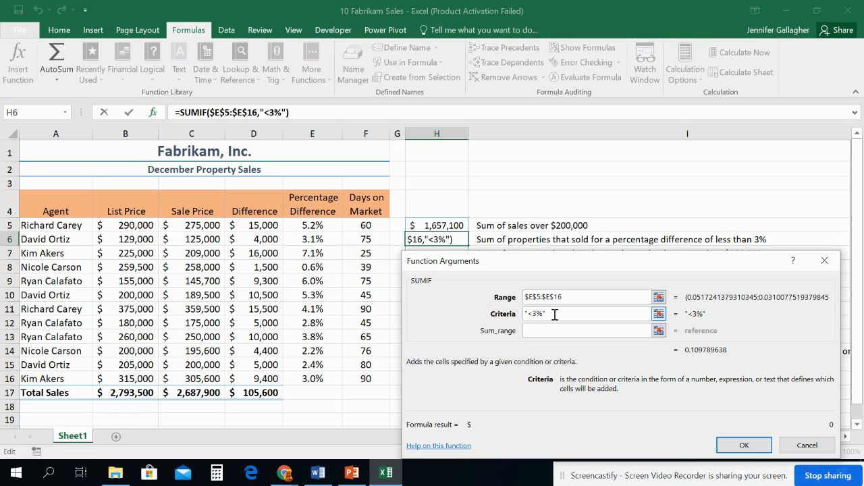
Set the SUMIF sum range to the sale prices as the absolute reference $C$5:$C$16.
{"action": "left_click", "coordinate": [571, 329]}
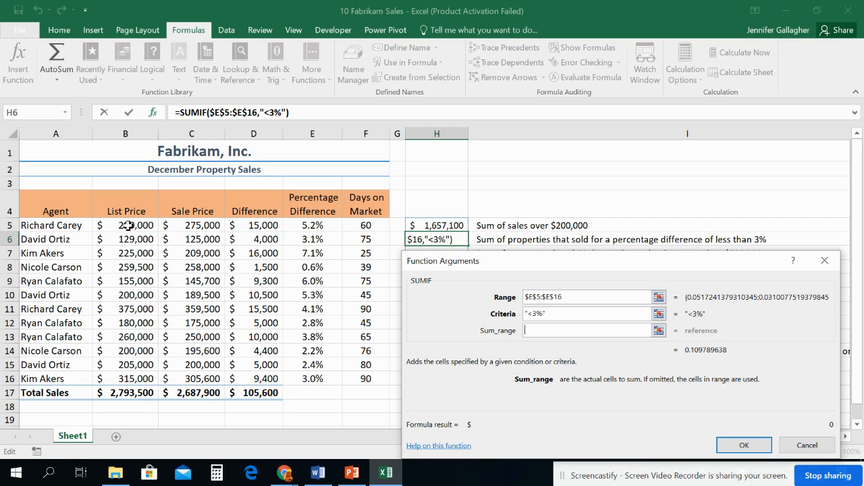
{"action": "left_click_drag", "start_coordinate": [193, 225], "coordinate": [204, 373]}
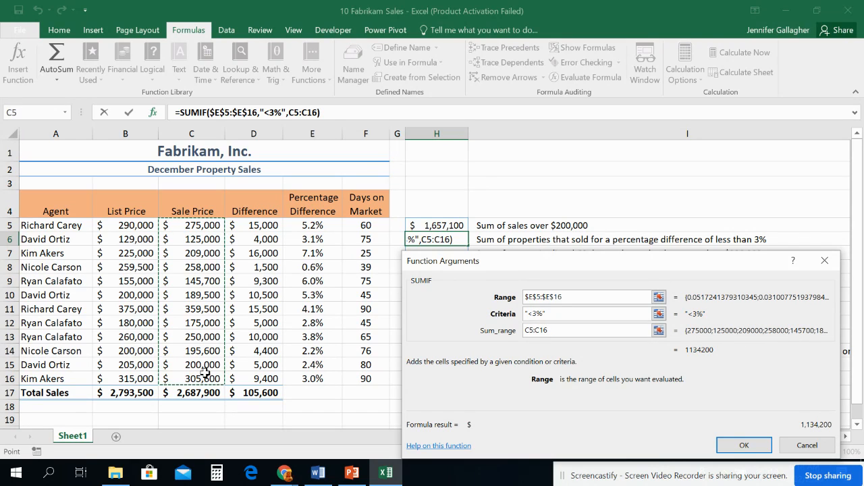
{"action": "key", "text": "F4"}
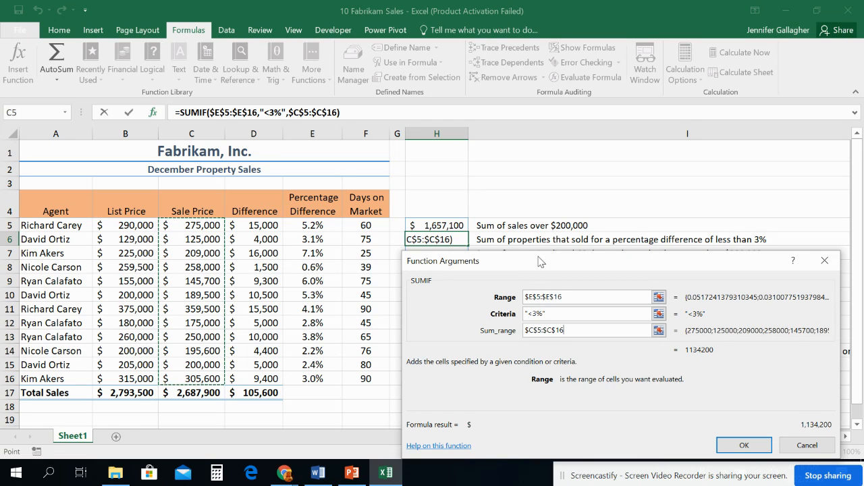
{"action": "left_click_drag", "start_coordinate": [554, 261], "coordinate": [476, 223]}
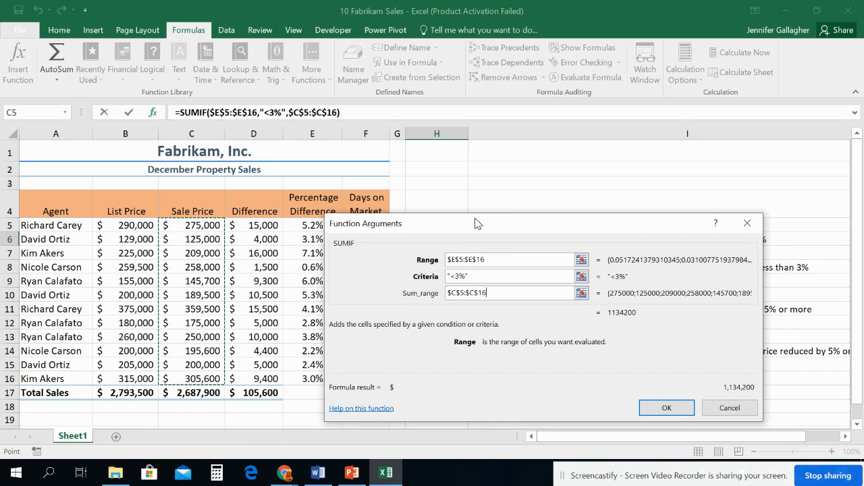
{"action": "left_click_drag", "start_coordinate": [475, 223], "coordinate": [537, 209]}
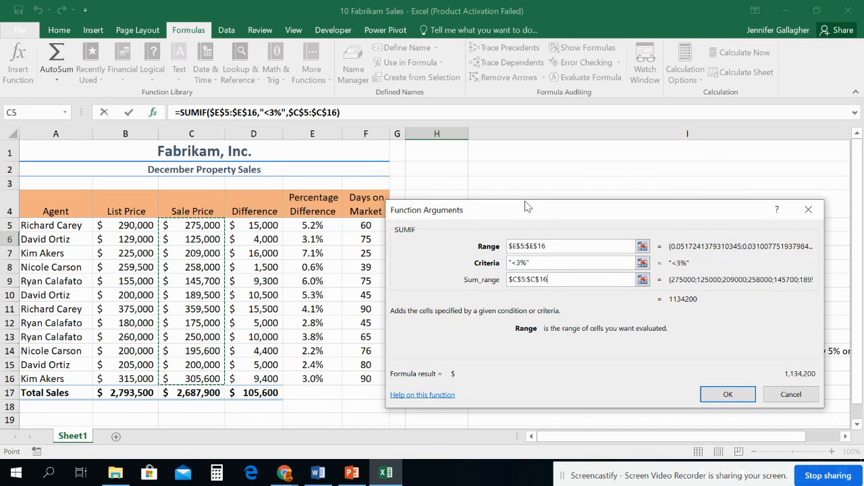
Clear the sum range, reselect the sale prices as $C$5:$C$16 and enter the SUMIF formula in H6.
{"action": "left_click", "coordinate": [317, 269]}
{"action": "key", "text": "BackSpace"}
{"action": "key", "text": "BackSpace"}
{"action": "left_click_drag", "start_coordinate": [175, 225], "coordinate": [204, 378]}
{"action": "key", "text": "F4"}
{"action": "left_click_drag", "start_coordinate": [562, 216], "coordinate": [575, 213]}
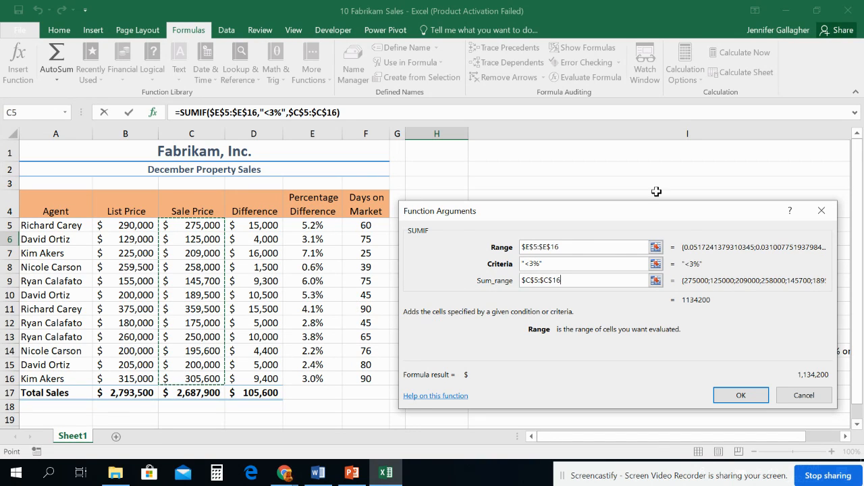
{"action": "left_click", "coordinate": [737, 397]}
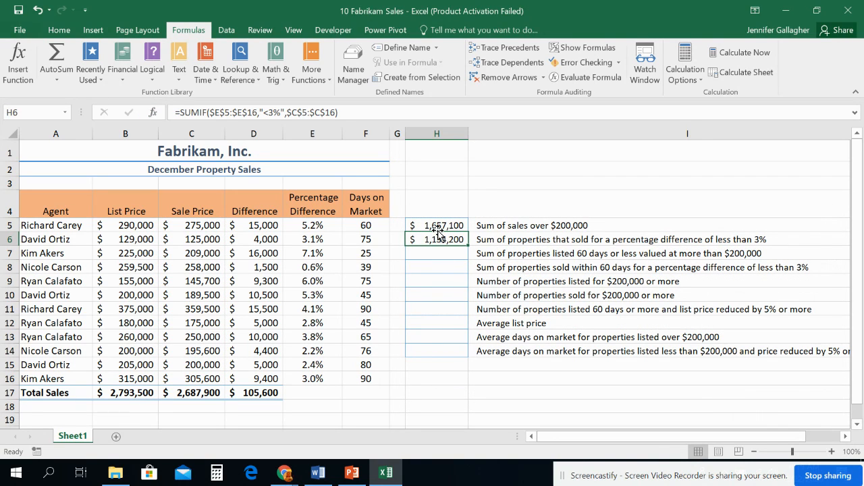
Compare the SUMIF formulas in H5 and H6 for their relative and absolute references.
{"action": "left_click", "coordinate": [440, 225]}
{"action": "left_click", "coordinate": [439, 238]}
{"action": "left_click", "coordinate": [440, 224]}
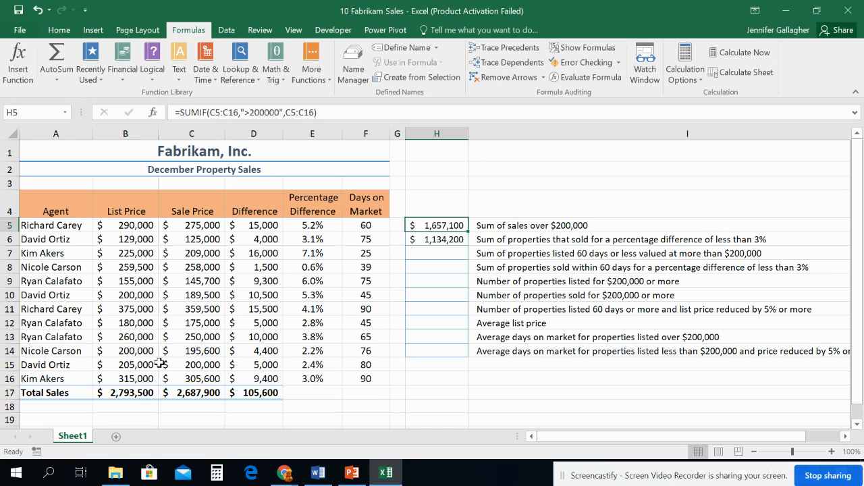
Select H7, switch to the L10 Lecture Slides in PowerPoint and read the slide on using SUMIFS.
{"action": "left_click", "coordinate": [444, 253]}
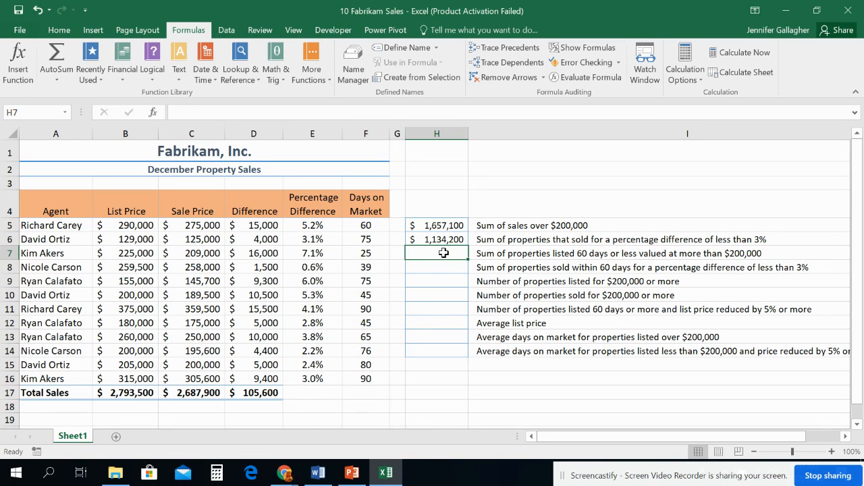
{"action": "left_click", "coordinate": [352, 474]}
{"action": "scroll", "coordinate": [143, 340], "scroll_direction": "down", "scroll_amount": 3}
{"action": "scroll", "coordinate": [143, 339], "scroll_direction": "down", "scroll_amount": 3}
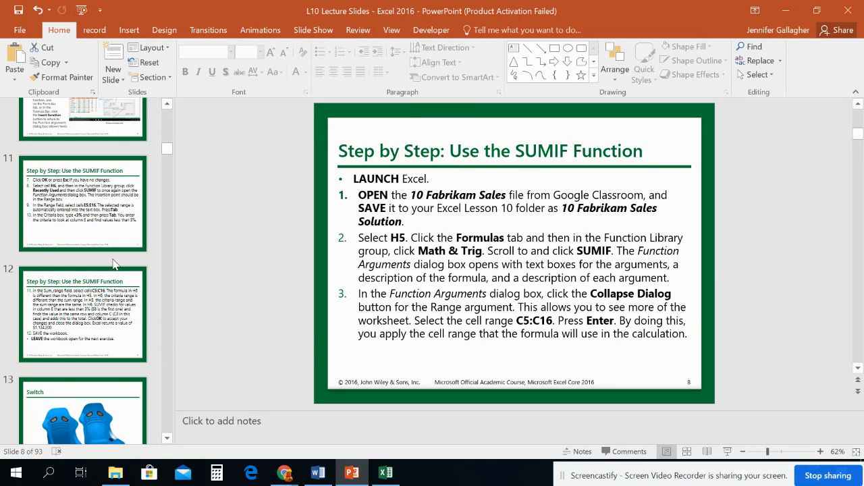
{"action": "scroll", "coordinate": [114, 263], "scroll_direction": "down", "scroll_amount": 6}
{"action": "left_click", "coordinate": [115, 266]}
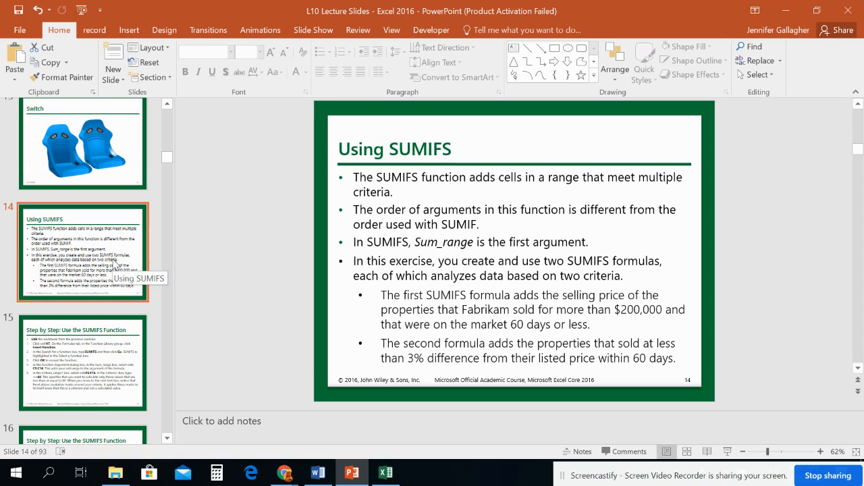
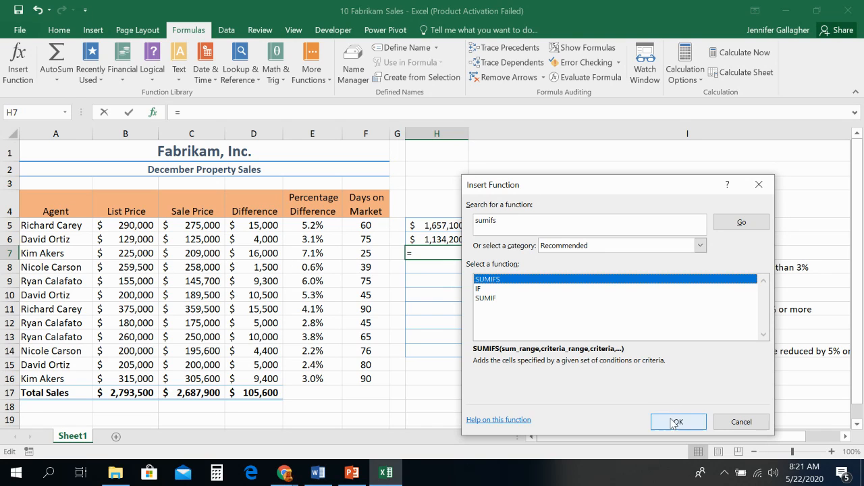
Dismiss the empty SUMIFS arguments and review the SUMIF arguments in H6 for comparison.
{"action": "left_click_drag", "start_coordinate": [545, 198], "coordinate": [542, 283]}
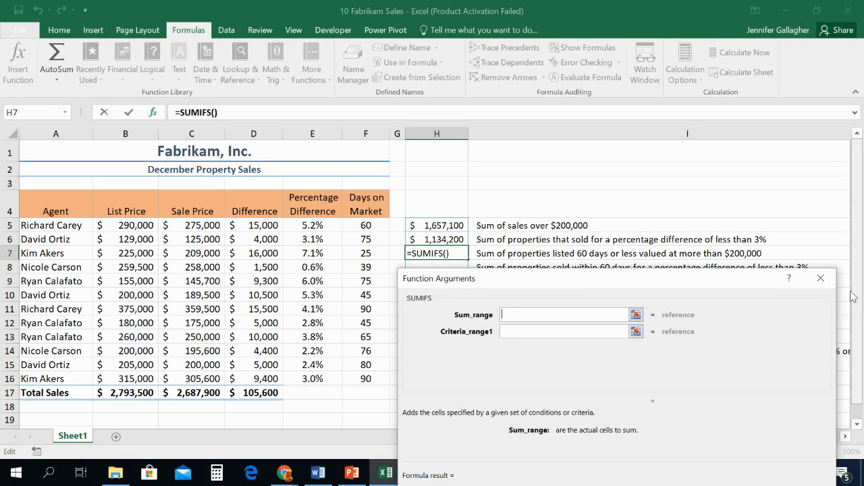
{"action": "left_click", "coordinate": [821, 278]}
{"action": "left_click", "coordinate": [439, 239]}
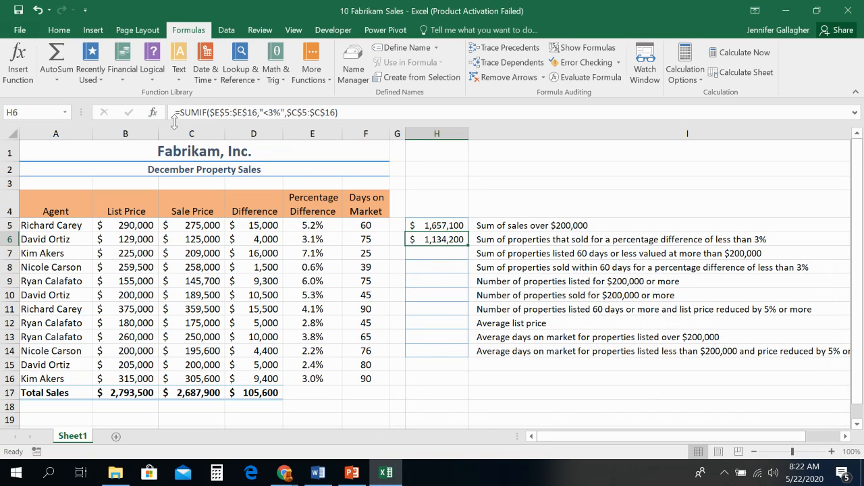
{"action": "left_click", "coordinate": [154, 112]}
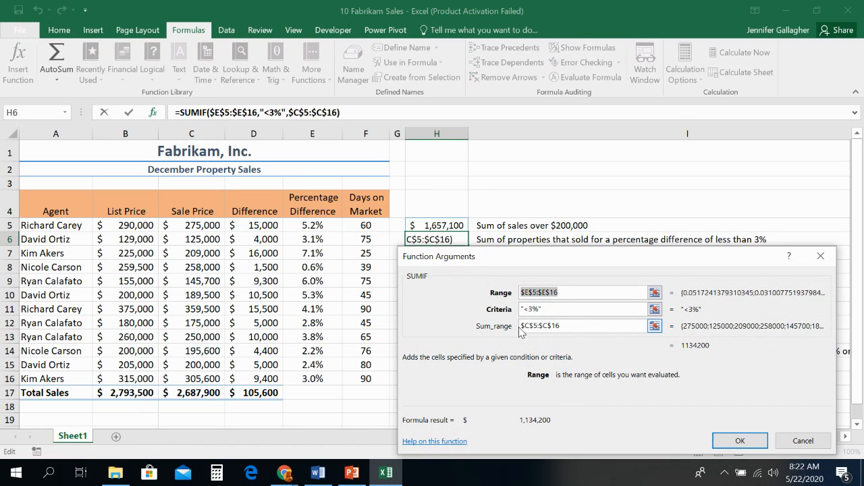
{"action": "left_click", "coordinate": [800, 444]}
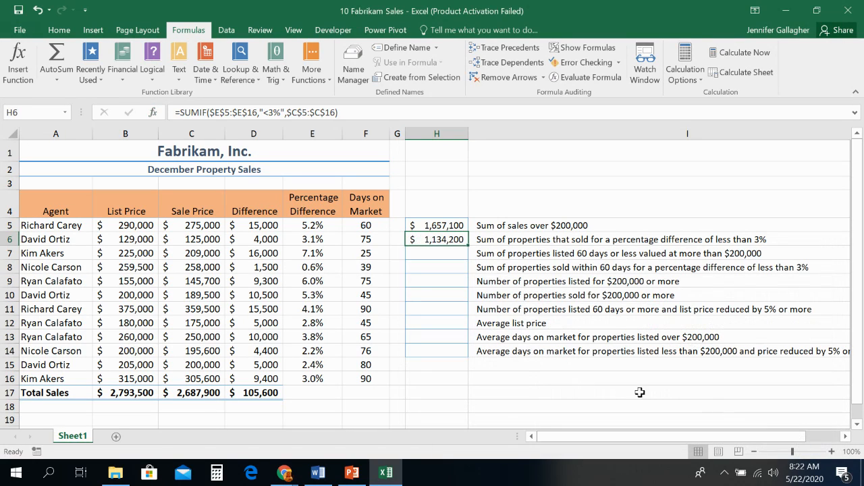
Start a SUMIFS formula in H7 with the sale prices C5:C16 as the sum range.
{"action": "left_click", "coordinate": [436, 265]}
{"action": "double_click", "coordinate": [438, 253]}
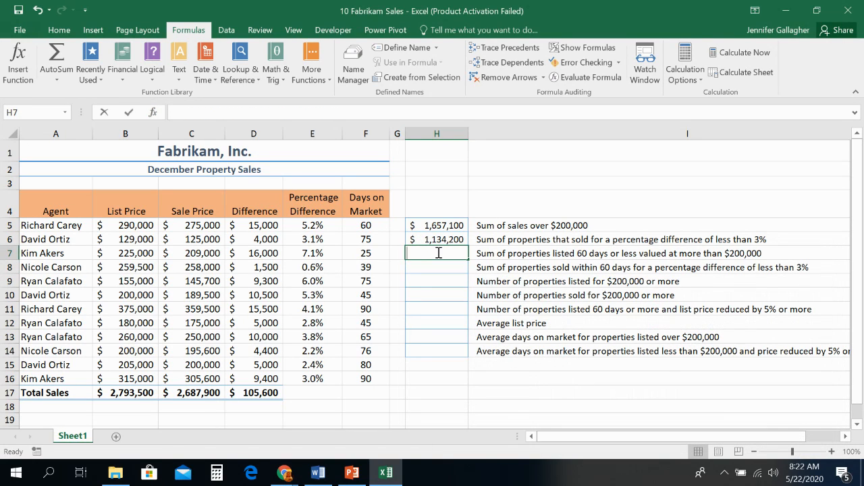
{"action": "left_click", "coordinate": [155, 112]}
{"action": "double_click", "coordinate": [535, 297]}
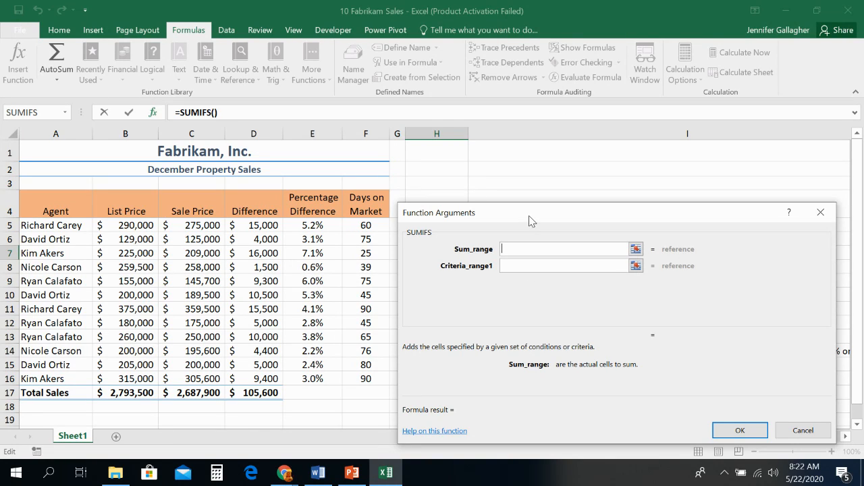
{"action": "left_click_drag", "start_coordinate": [530, 222], "coordinate": [545, 295]}
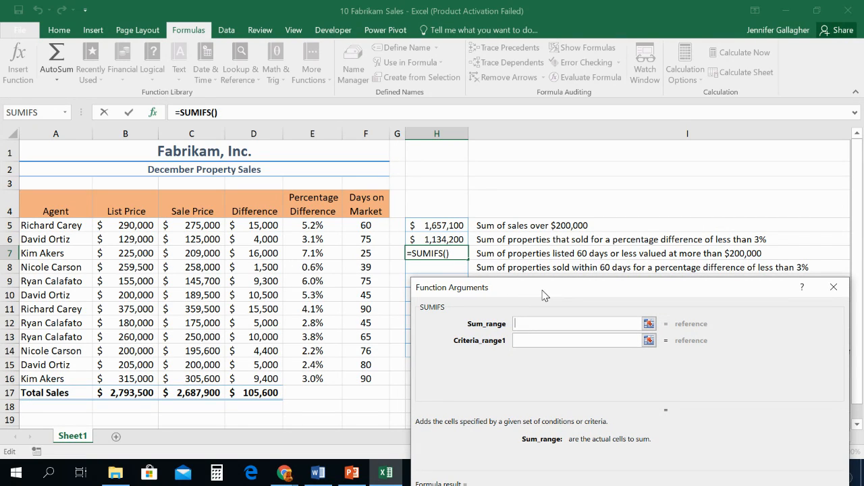
{"action": "left_click_drag", "start_coordinate": [545, 295], "coordinate": [537, 278]}
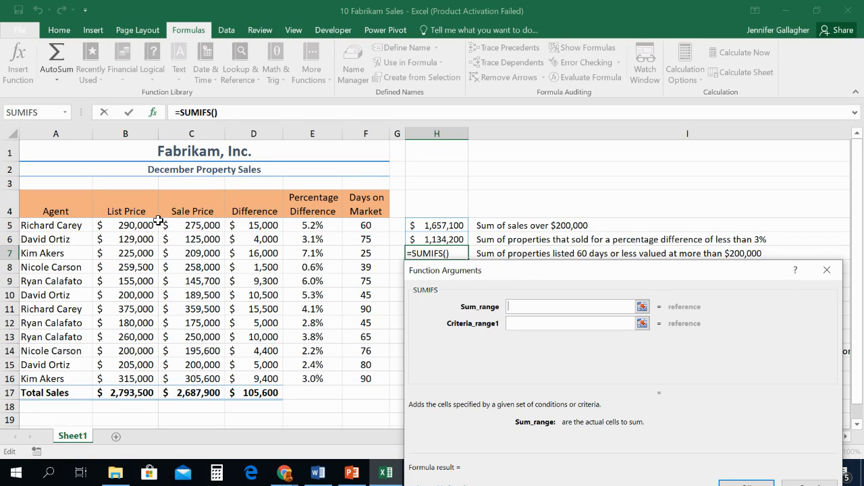
{"action": "left_click_drag", "start_coordinate": [181, 223], "coordinate": [186, 379]}
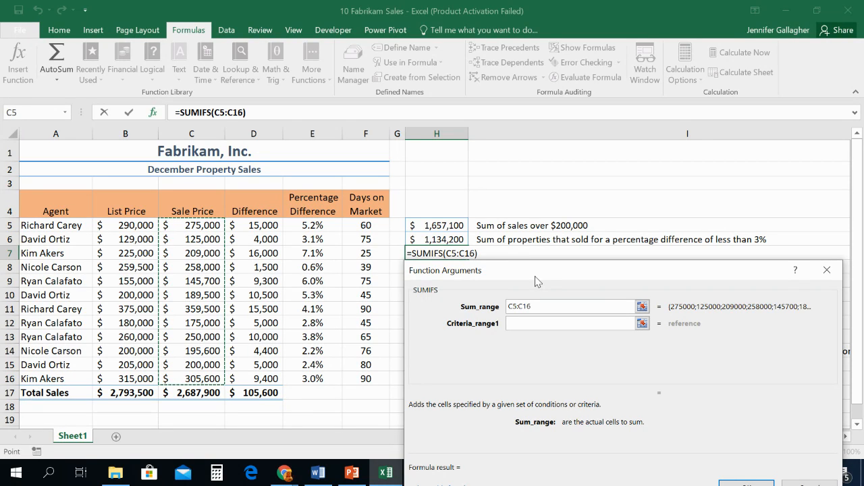
Set the first SUMIFS criteria range to the days on market F5:F16, with <=60 as its criteria.
{"action": "left_click", "coordinate": [552, 322]}
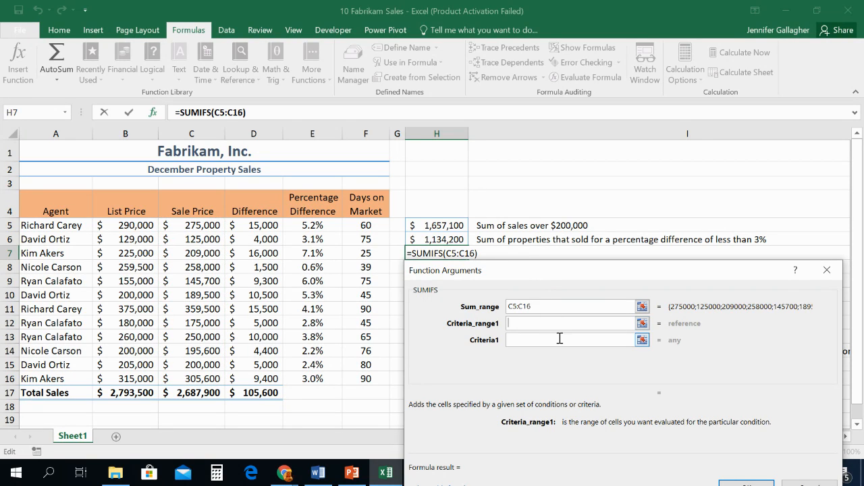
{"action": "left_click", "coordinate": [560, 338]}
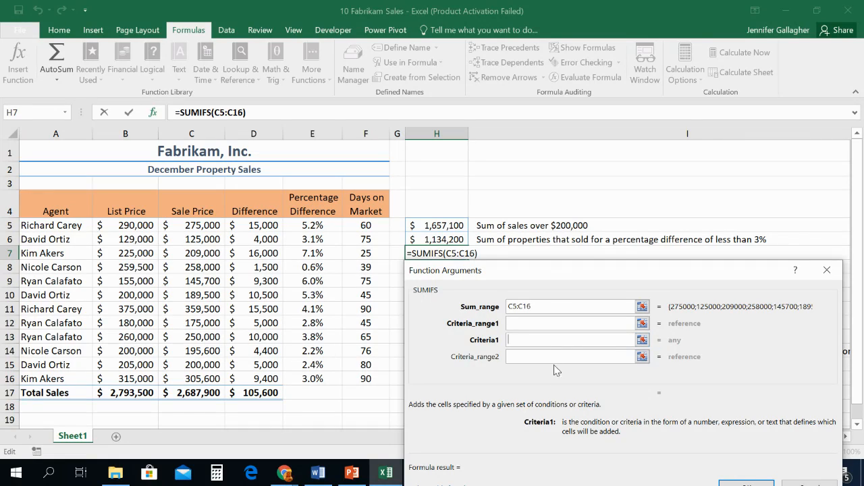
{"action": "left_click", "coordinate": [531, 324]}
{"action": "left_click", "coordinate": [531, 323]}
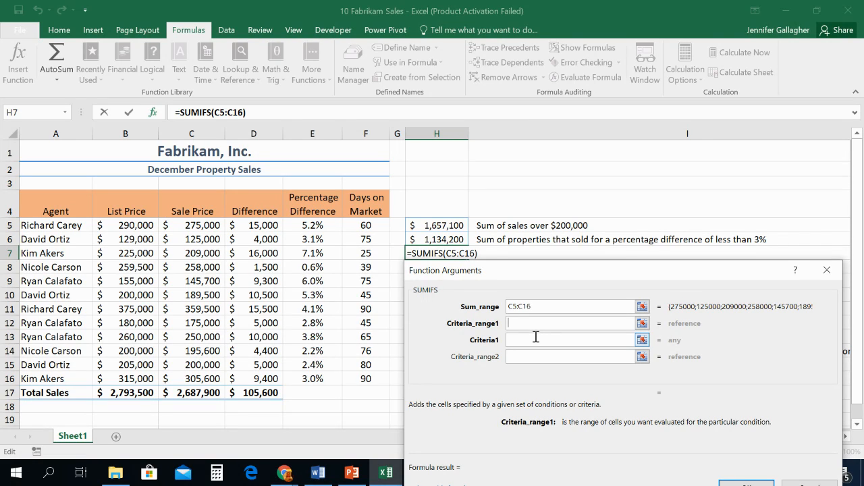
{"action": "mouse_move", "coordinate": [542, 276]}
{"action": "left_mouse_down"}
{"action": "mouse_move", "coordinate": [743, 282]}
{"action": "mouse_move", "coordinate": [548, 280]}
{"action": "left_mouse_up"}
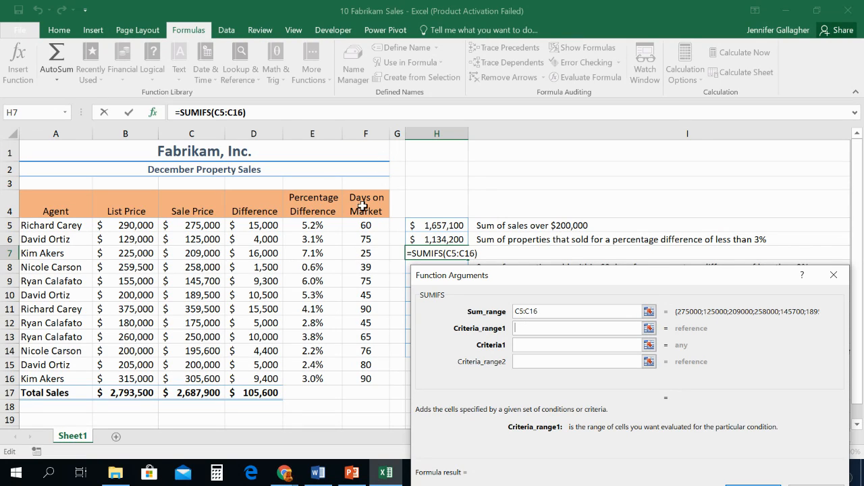
{"action": "left_click_drag", "start_coordinate": [369, 225], "coordinate": [366, 379]}
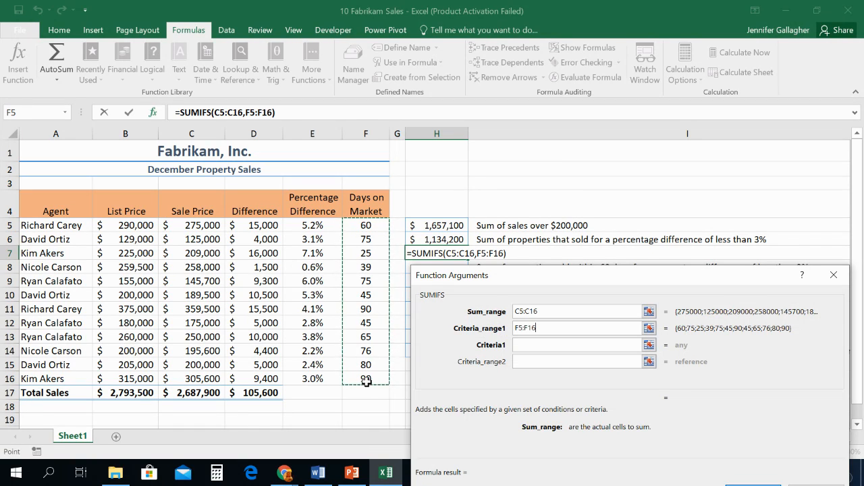
{"action": "left_click", "coordinate": [546, 344]}
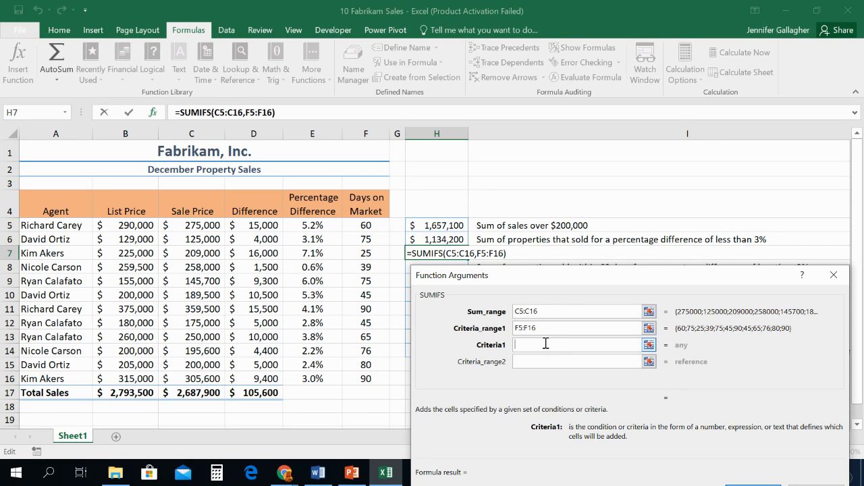
{"action": "type", "text": "<=60"}
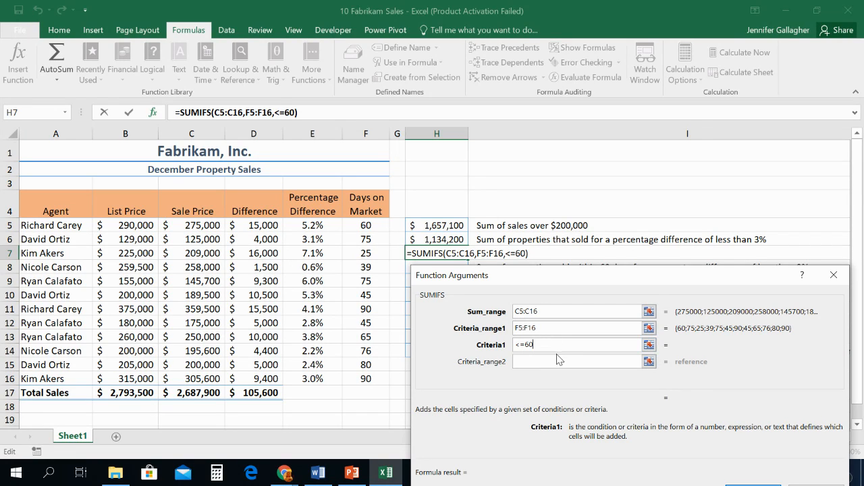
Add the sale prices C5:C16 as the second criteria range with the criteria >200000, and enter the SUMIFS formula in H7.
{"action": "left_click", "coordinate": [558, 360]}
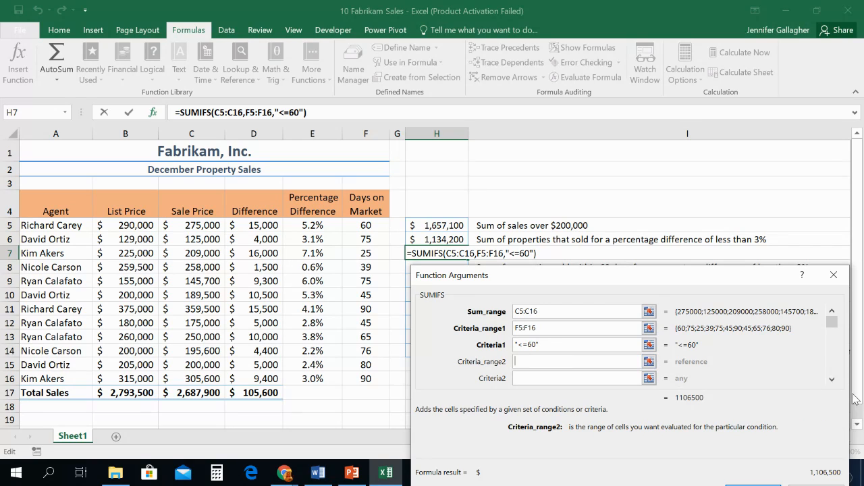
{"action": "left_click_drag", "start_coordinate": [832, 337], "coordinate": [832, 320]}
{"action": "left_click_drag", "start_coordinate": [200, 225], "coordinate": [194, 377]}
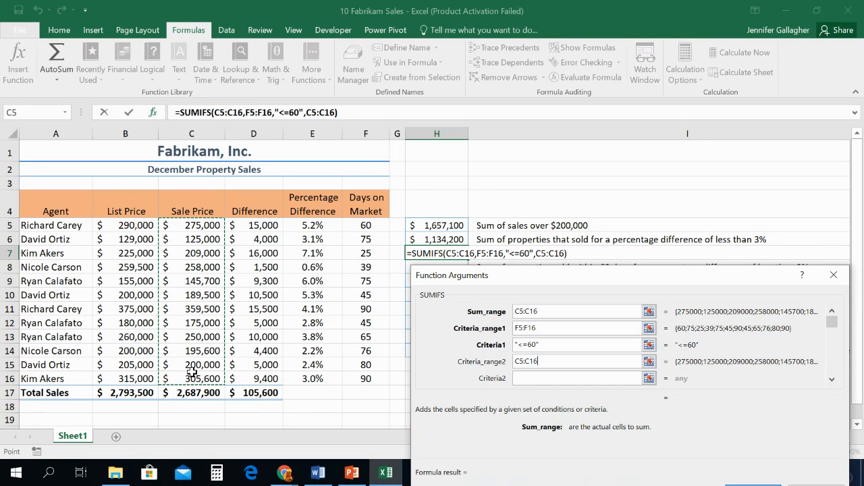
{"action": "left_click", "coordinate": [585, 379]}
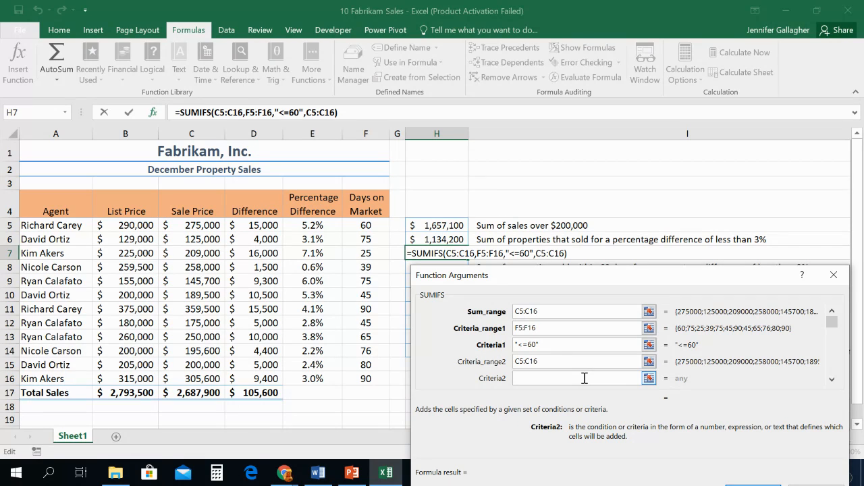
{"action": "type", "text": ">200000"}
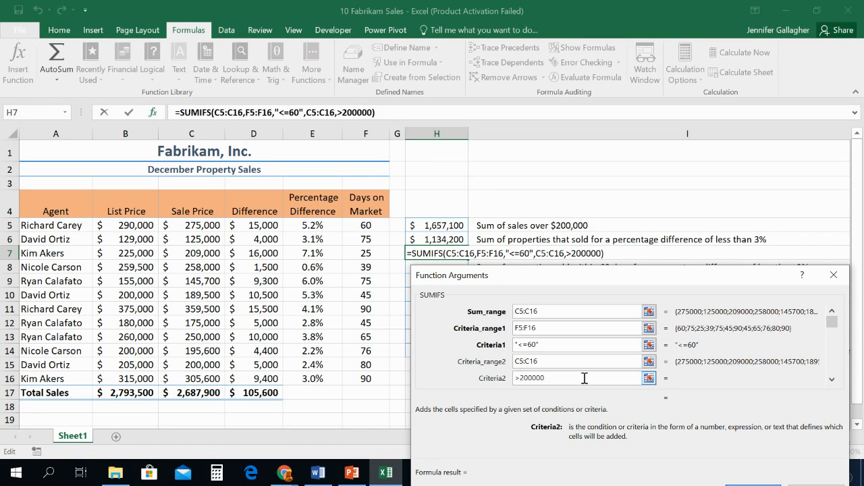
{"action": "left_click", "coordinate": [563, 310]}
{"action": "left_click", "coordinate": [574, 330]}
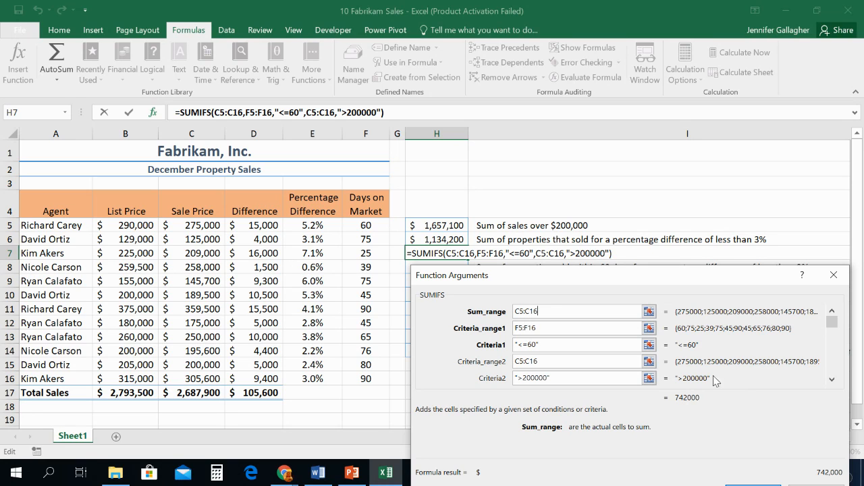
{"action": "left_click_drag", "start_coordinate": [730, 275], "coordinate": [704, 174]}
{"action": "left_click", "coordinate": [734, 402]}
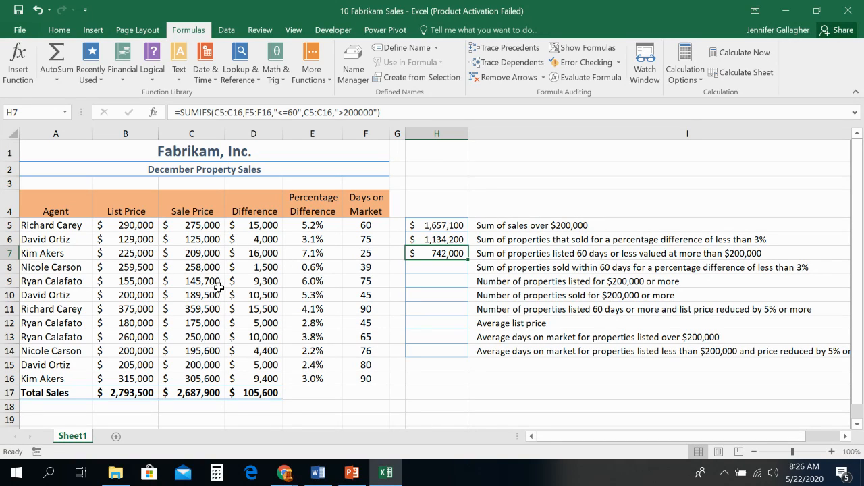
Start a SUMIFS formula in H8 and set its sum range to the sale prices C5:C16, clearing and reselecting the range once.
{"action": "left_click", "coordinate": [419, 267]}
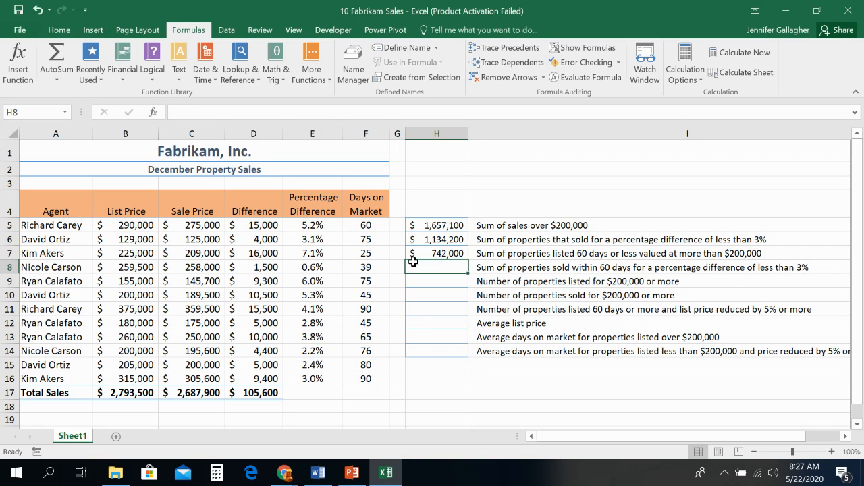
{"action": "left_click", "coordinate": [161, 111]}
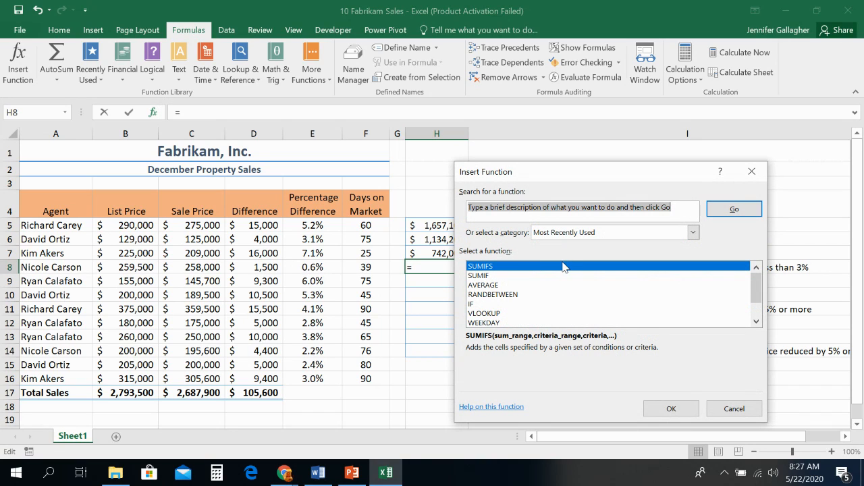
{"action": "left_click", "coordinate": [563, 267]}
{"action": "double_click", "coordinate": [565, 267]}
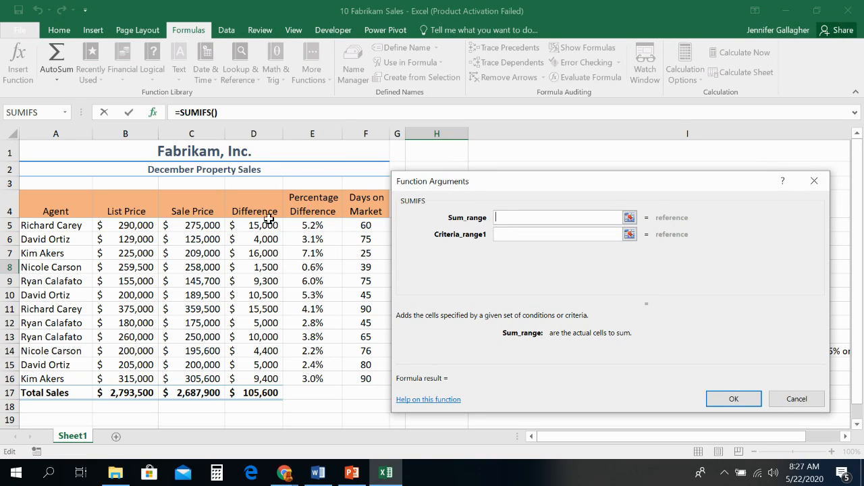
{"action": "left_click_drag", "start_coordinate": [178, 226], "coordinate": [181, 376]}
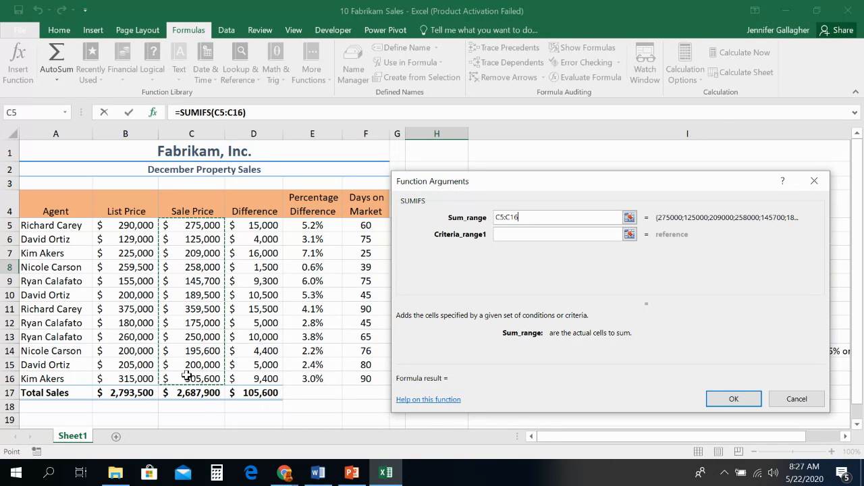
{"action": "left_click", "coordinate": [555, 170]}
{"action": "left_click_drag", "start_coordinate": [559, 181], "coordinate": [603, 329]}
{"action": "key", "text": "BackSpace"}
{"action": "key", "text": "BackSpace"}
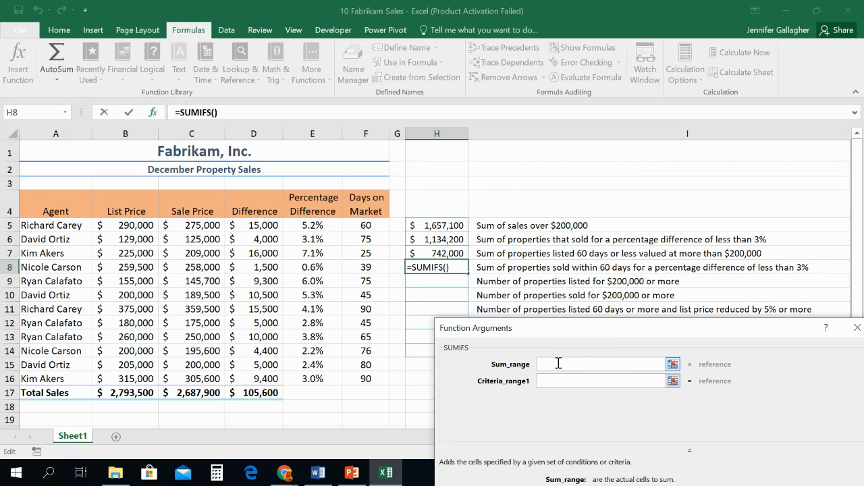
{"action": "left_click_drag", "start_coordinate": [541, 327], "coordinate": [518, 299]}
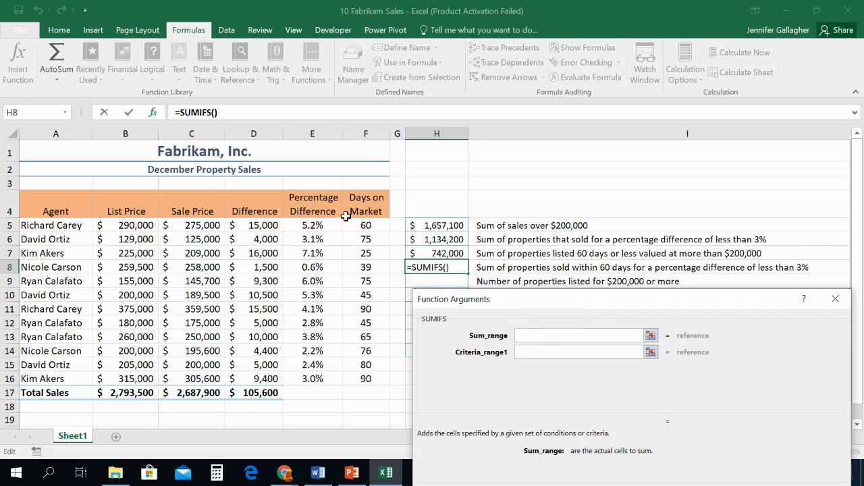
{"action": "left_click_drag", "start_coordinate": [203, 224], "coordinate": [199, 365]}
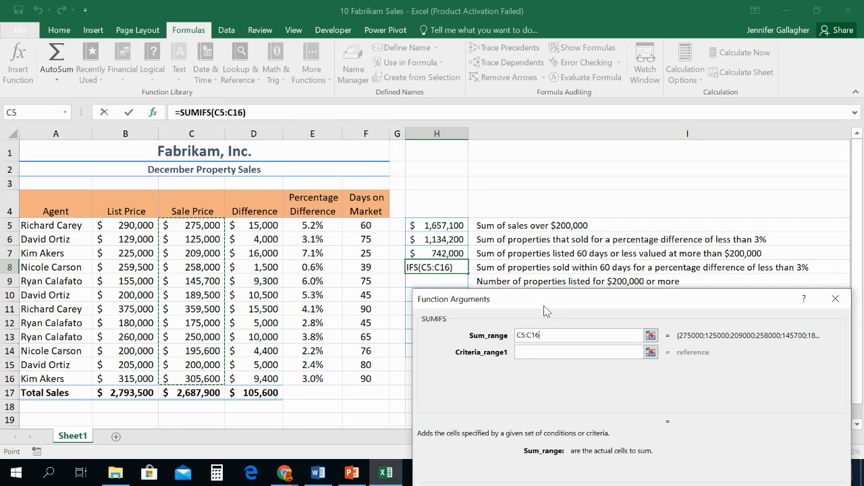
{"action": "left_click", "coordinate": [531, 353]}
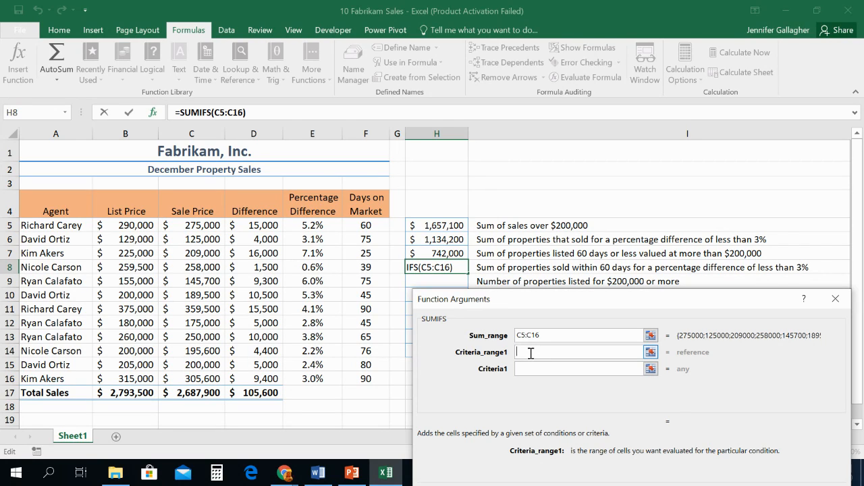
{"action": "type", "text": "<=60"}
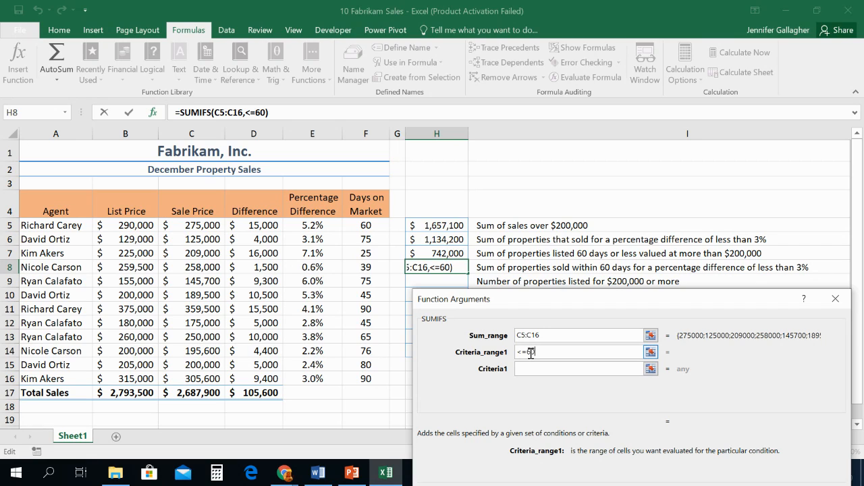
{"action": "left_click_drag", "start_coordinate": [540, 353], "coordinate": [516, 352]}
{"action": "key", "text": "BackSpace"}
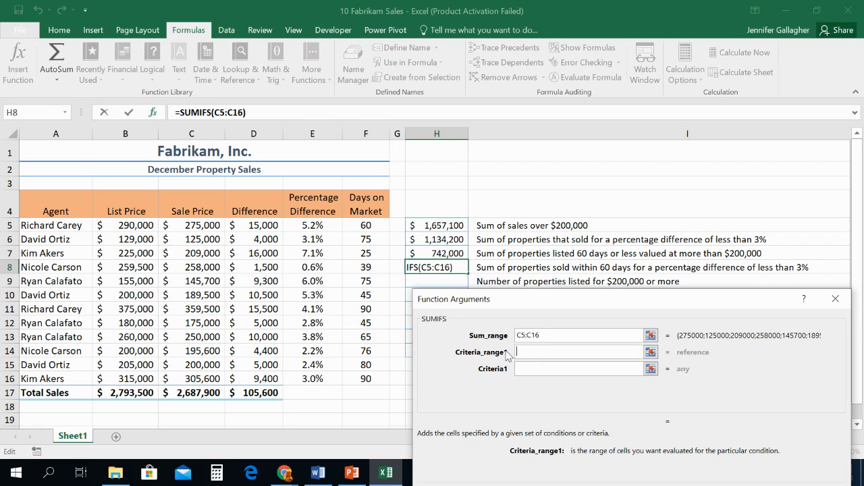
Set the first SUMIFS criteria to <=60 and its criteria range to the days on market F5:F16.
{"action": "left_click", "coordinate": [526, 365]}
{"action": "type", "text": "<=60"}
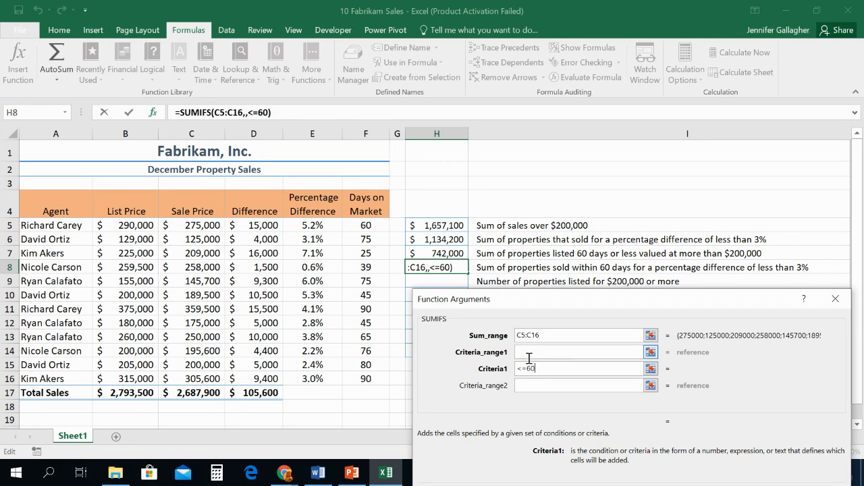
{"action": "left_click", "coordinate": [530, 351]}
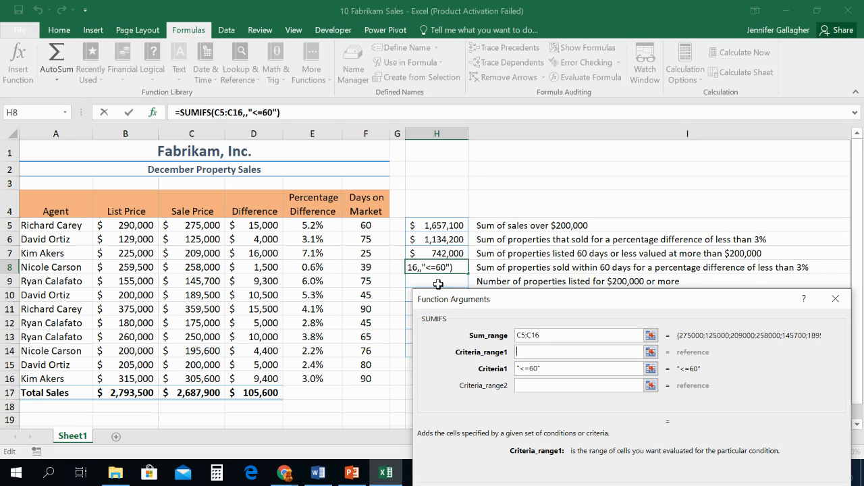
{"action": "left_click_drag", "start_coordinate": [379, 227], "coordinate": [382, 378]}
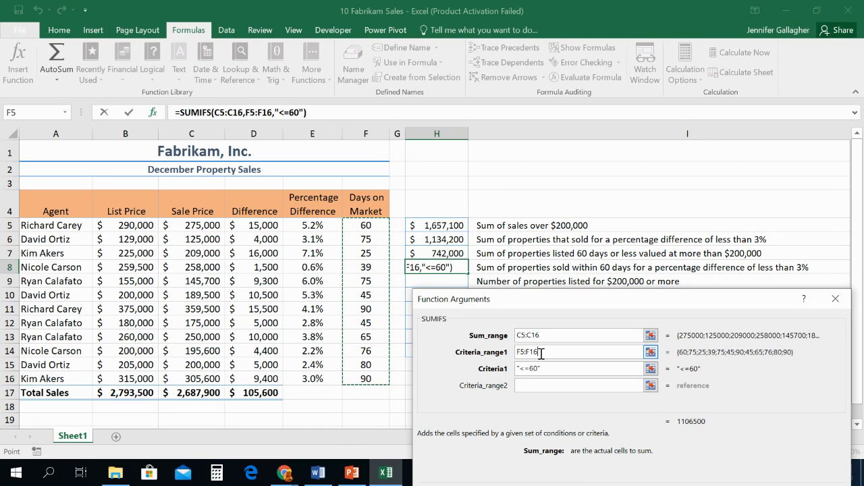
{"action": "left_click", "coordinate": [535, 354]}
Add the percentage differences E5:E16 as the second criteria range with the criteria <3%, and enter the SUMIFS formula in H8.
{"action": "left_click", "coordinate": [529, 384]}
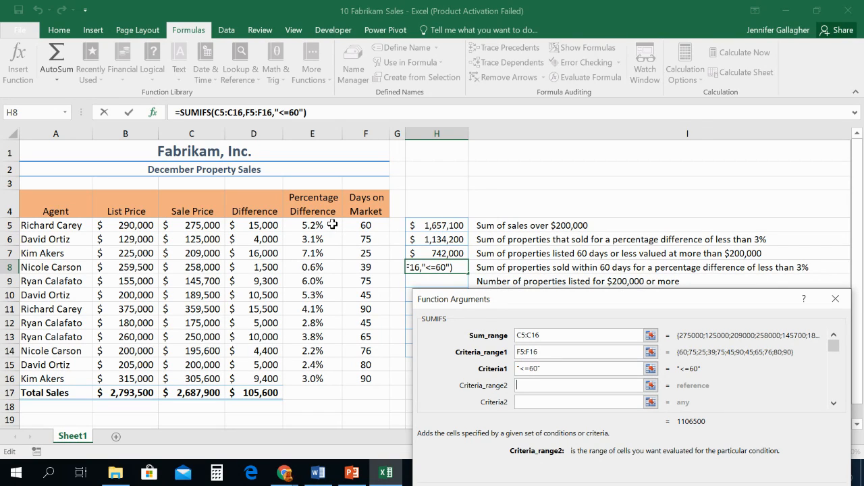
{"action": "left_click_drag", "start_coordinate": [332, 226], "coordinate": [326, 378]}
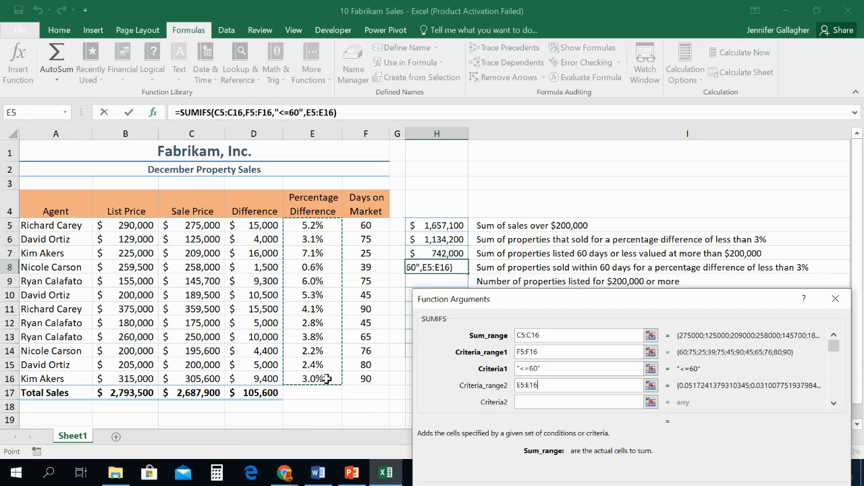
{"action": "left_click", "coordinate": [534, 400]}
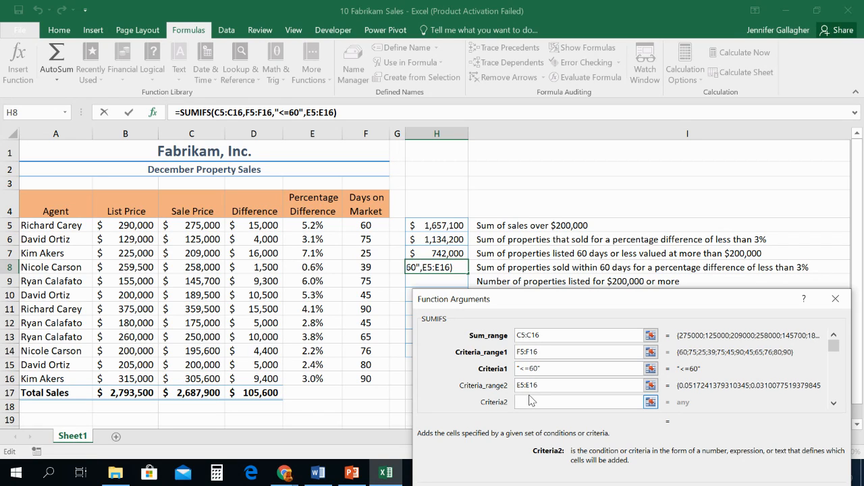
{"action": "type", "text": "<3"}
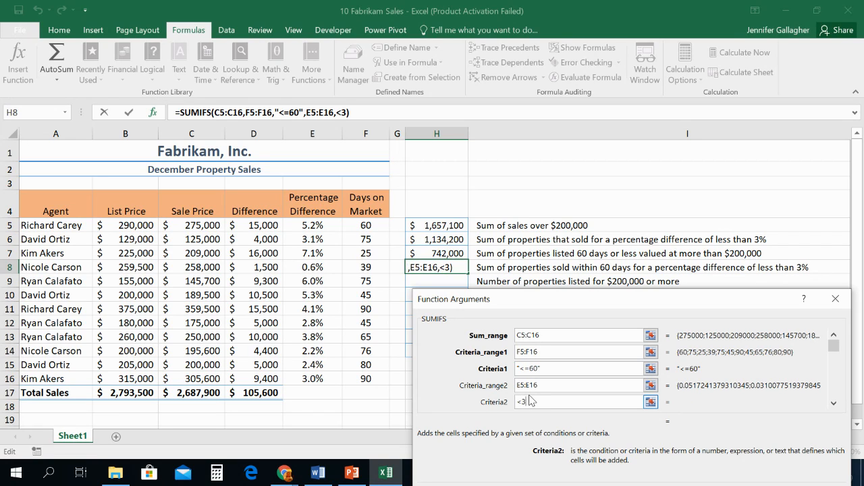
{"action": "type", "text": "%"}
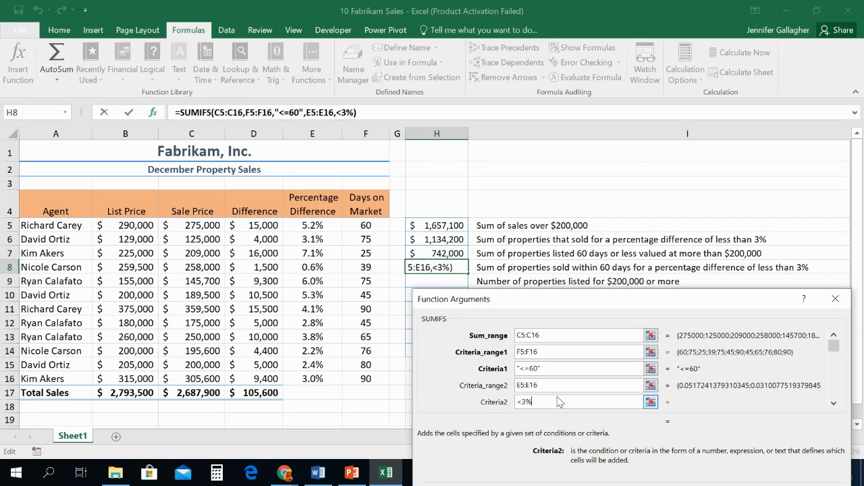
{"action": "left_click", "coordinate": [560, 335]}
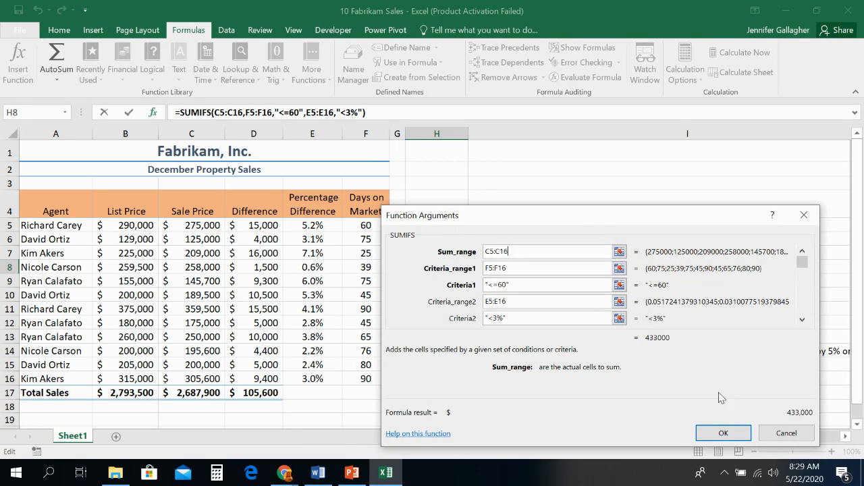
{"action": "left_click", "coordinate": [723, 432]}
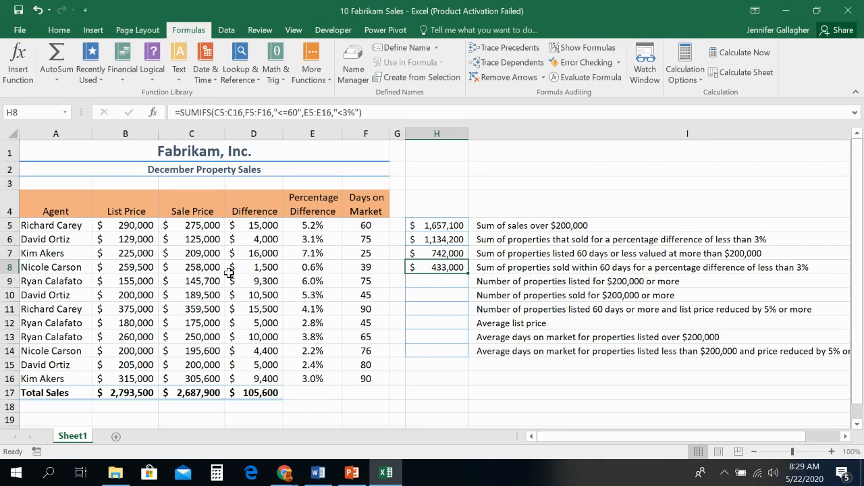
Switch to the L10 Lecture Slides in PowerPoint, read the COUNTIF slides 19 and 20, and return to cell H9 in Excel.
{"action": "mouse_move", "coordinate": [374, 479]}
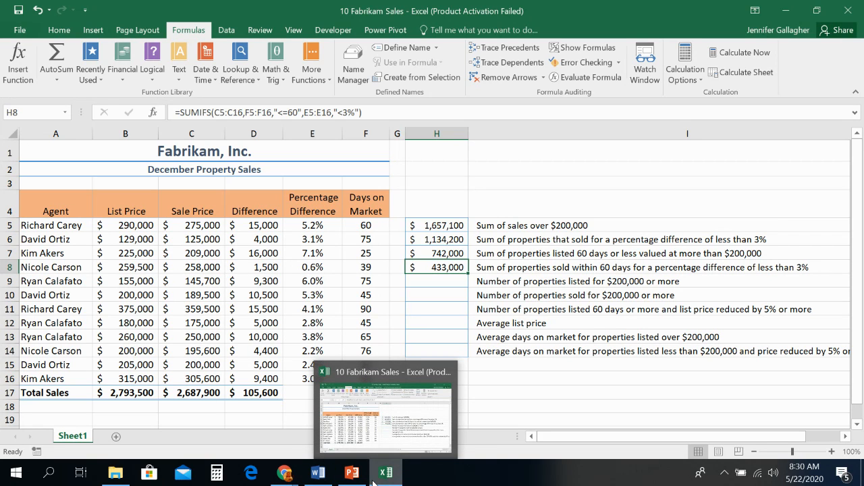
{"action": "left_click", "coordinate": [351, 472]}
{"action": "scroll", "coordinate": [154, 382], "scroll_direction": "down", "scroll_amount": 5}
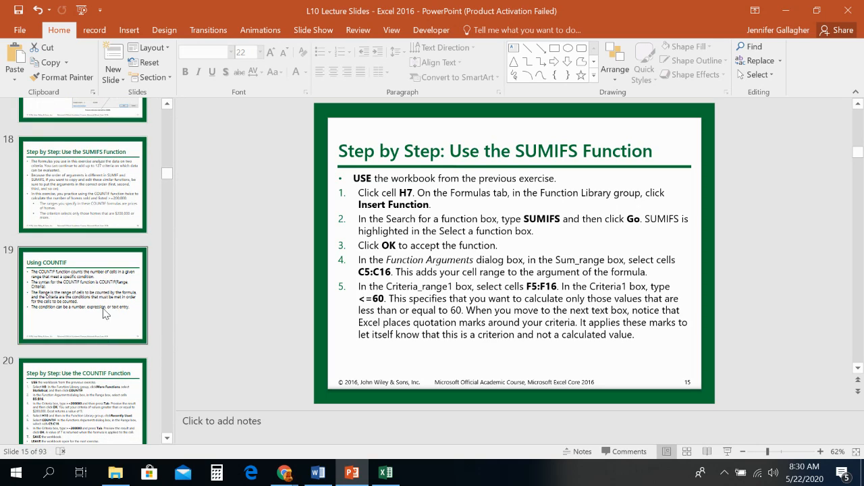
{"action": "left_click", "coordinate": [105, 310]}
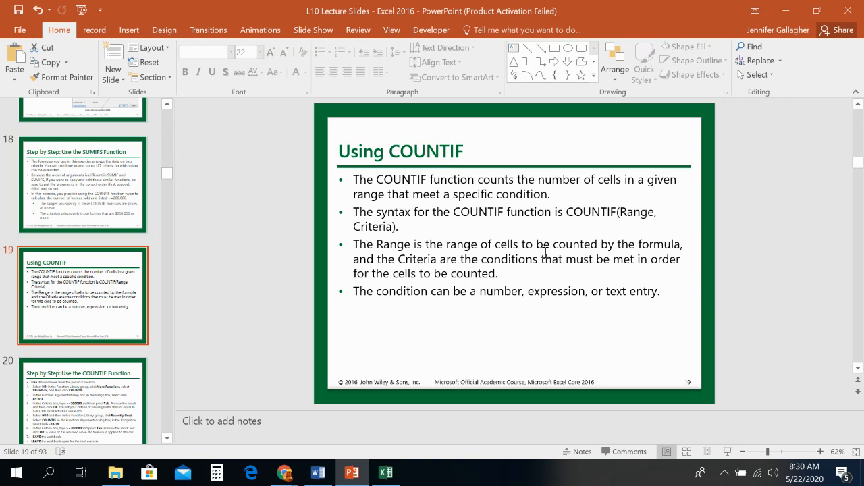
{"action": "left_click", "coordinate": [88, 379]}
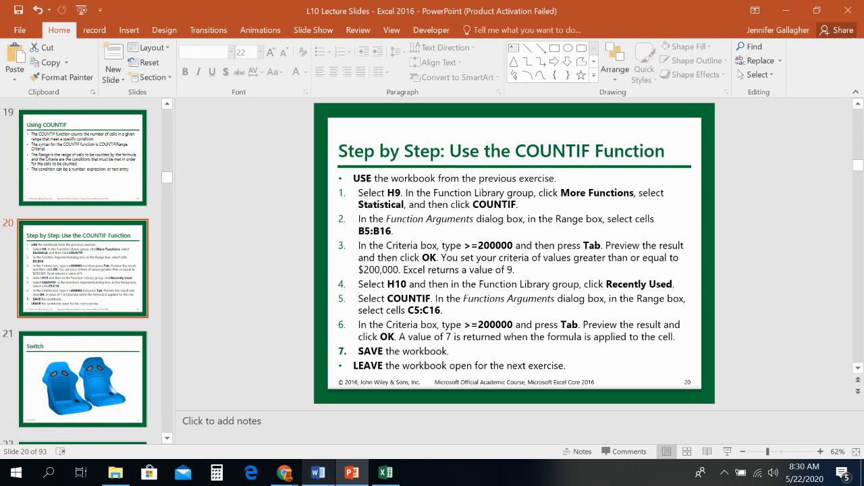
{"action": "left_click", "coordinate": [386, 473]}
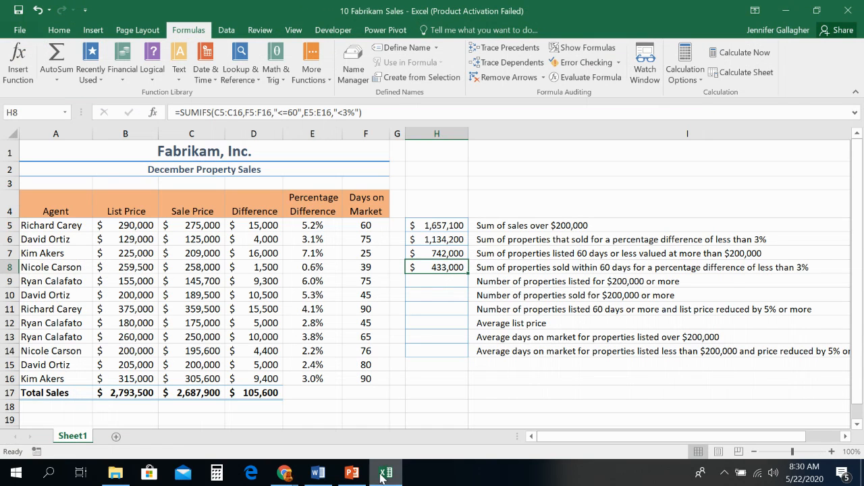
{"action": "left_click", "coordinate": [426, 282]}
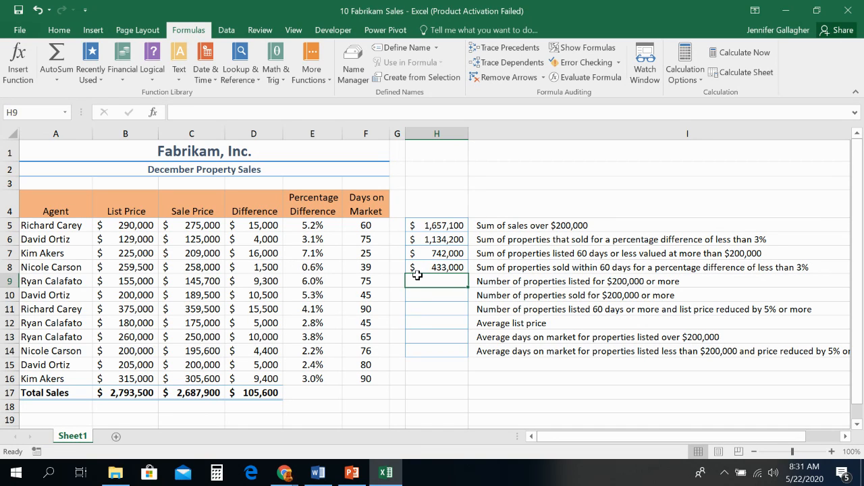
Switch to PowerPoint and examine the SUMIFS notes on slide 18, highlighting the text about the 127 criteria.
{"action": "left_click", "coordinate": [352, 473]}
{"action": "scroll", "coordinate": [68, 203], "scroll_direction": "up", "scroll_amount": 5}
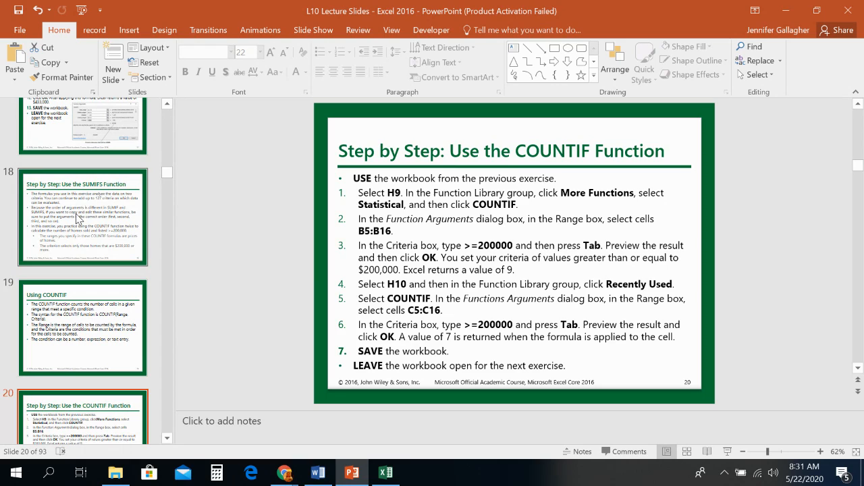
{"action": "left_click", "coordinate": [77, 216]}
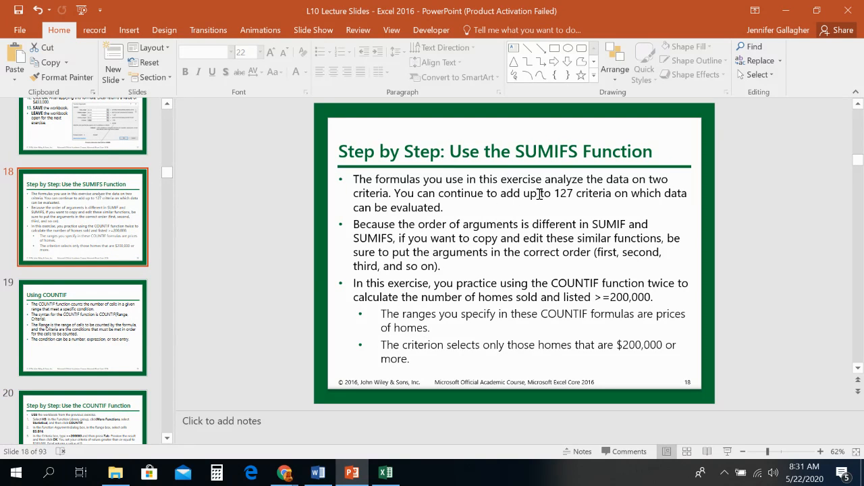
{"action": "left_click_drag", "start_coordinate": [555, 193], "coordinate": [597, 212]}
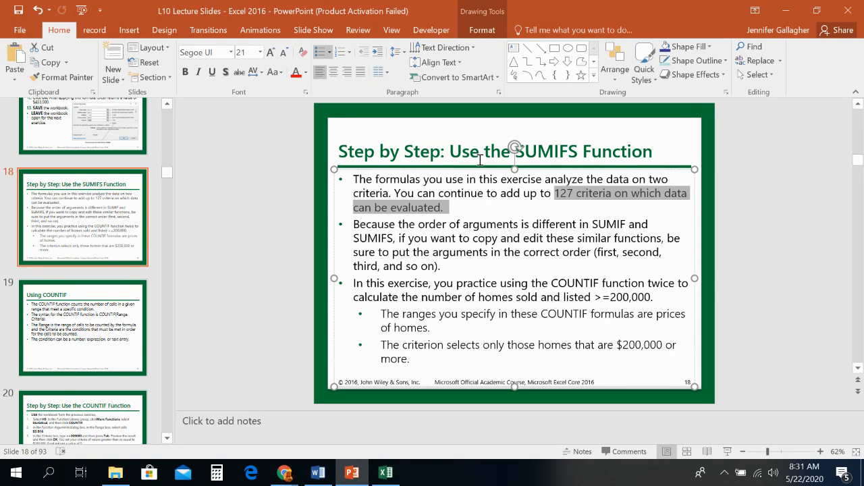
Switch back to Excel and review the function arguments of the SUMIFS formula in H8.
{"action": "left_click", "coordinate": [397, 470]}
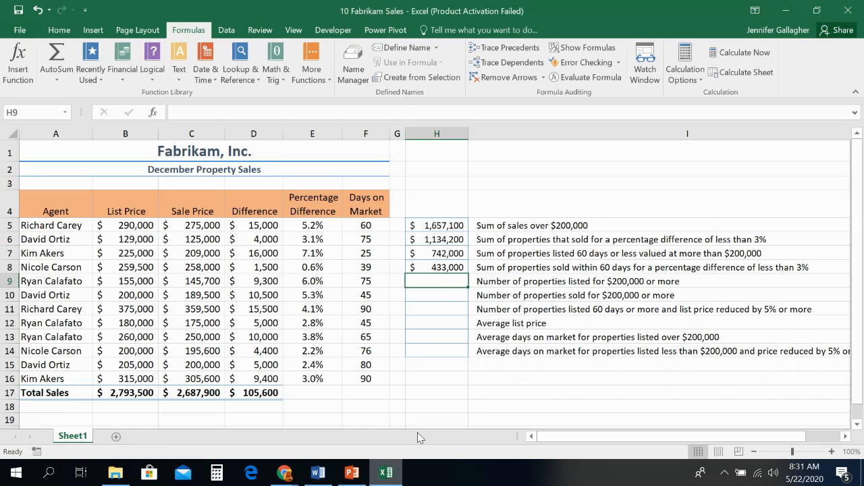
{"action": "left_click", "coordinate": [441, 269]}
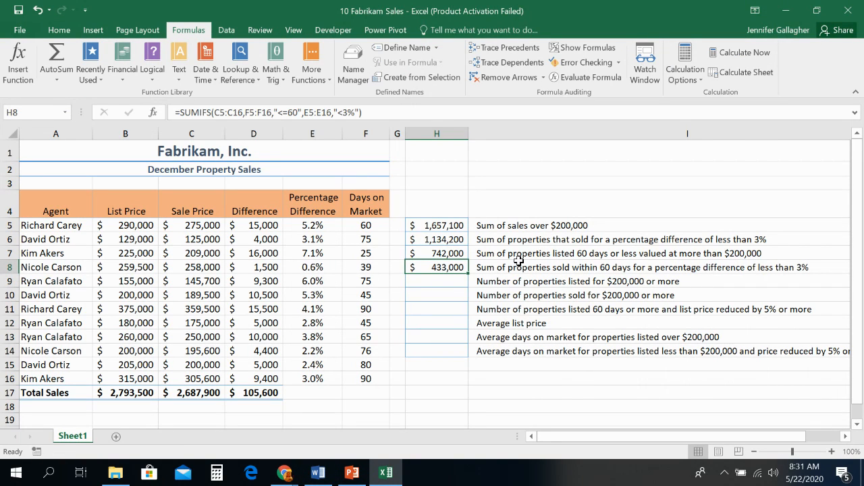
{"action": "left_click", "coordinate": [155, 113]}
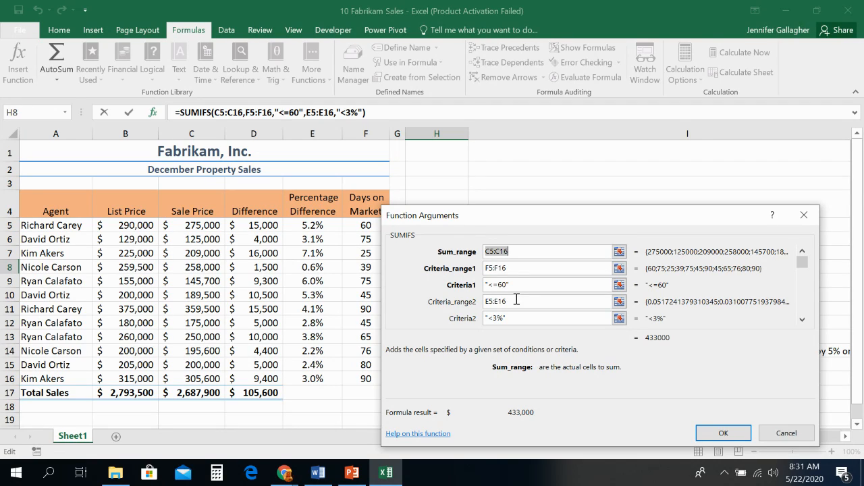
{"action": "left_click", "coordinate": [742, 436]}
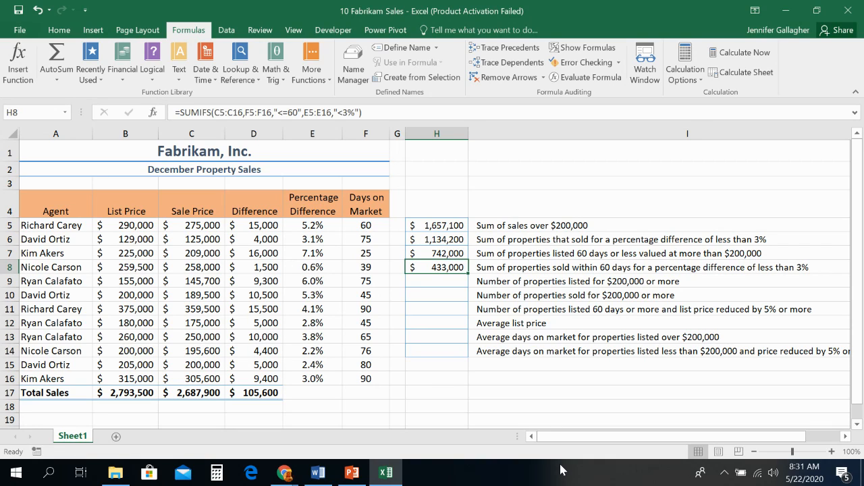
Start a COUNTIF formula in H9 from the statistical functions, moving its arguments dialog clear of the data.
{"action": "left_click", "coordinate": [448, 281]}
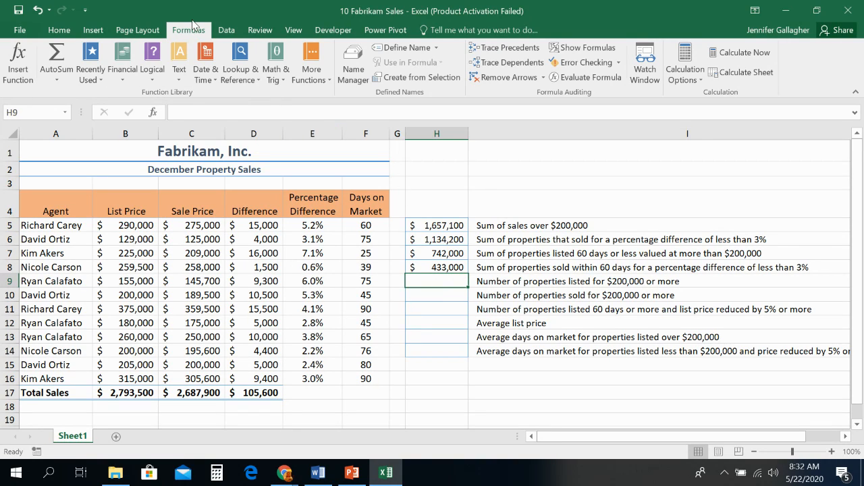
{"action": "left_click", "coordinate": [312, 81]}
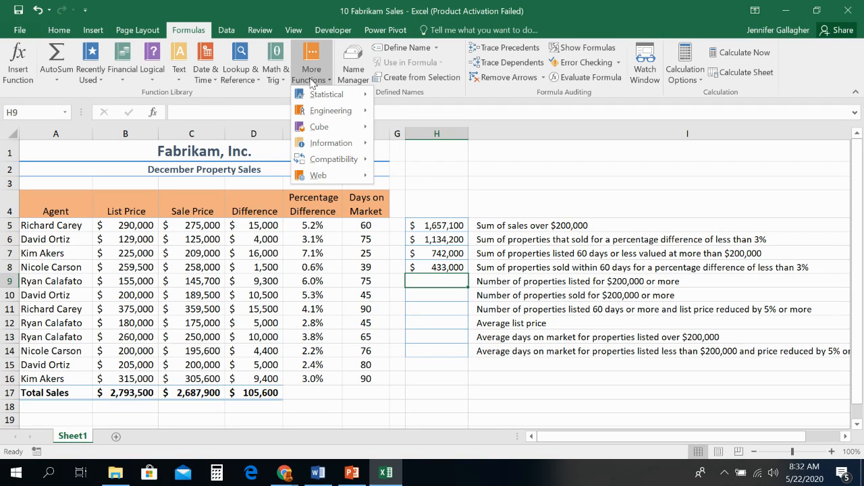
{"action": "mouse_move", "coordinate": [322, 98]}
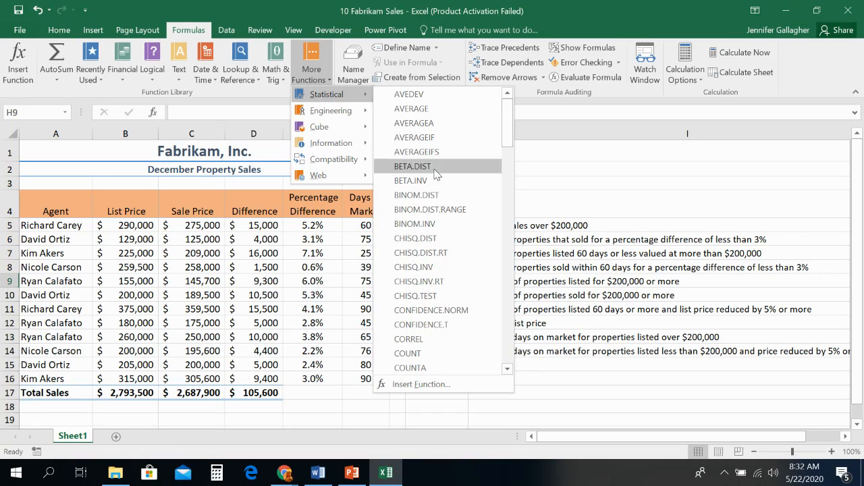
{"action": "scroll", "coordinate": [437, 174], "scroll_direction": "down", "scroll_amount": 3}
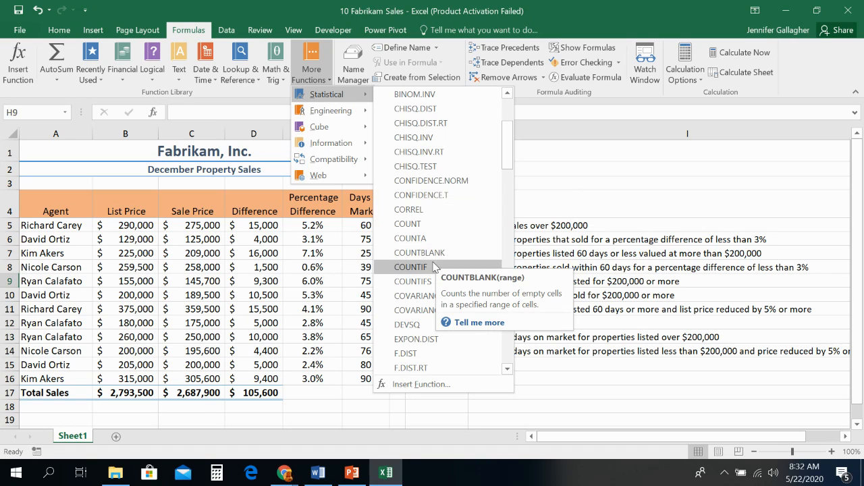
{"action": "left_click", "coordinate": [433, 268]}
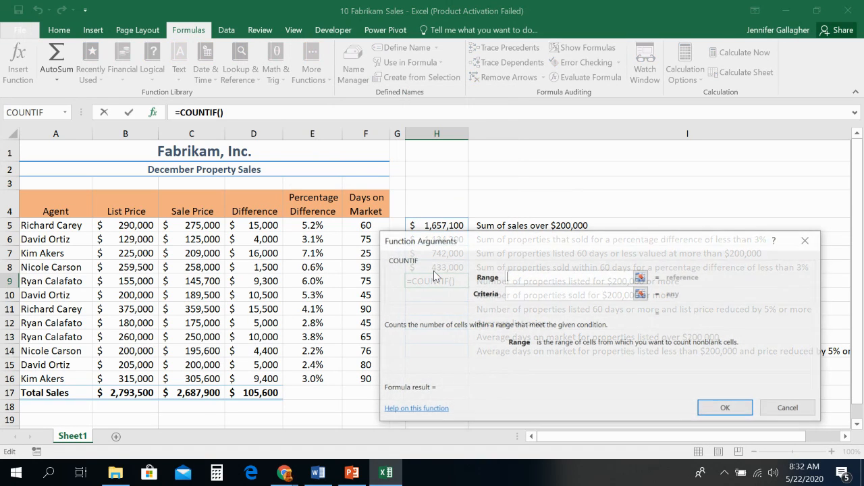
{"action": "left_click_drag", "start_coordinate": [552, 250], "coordinate": [576, 314]}
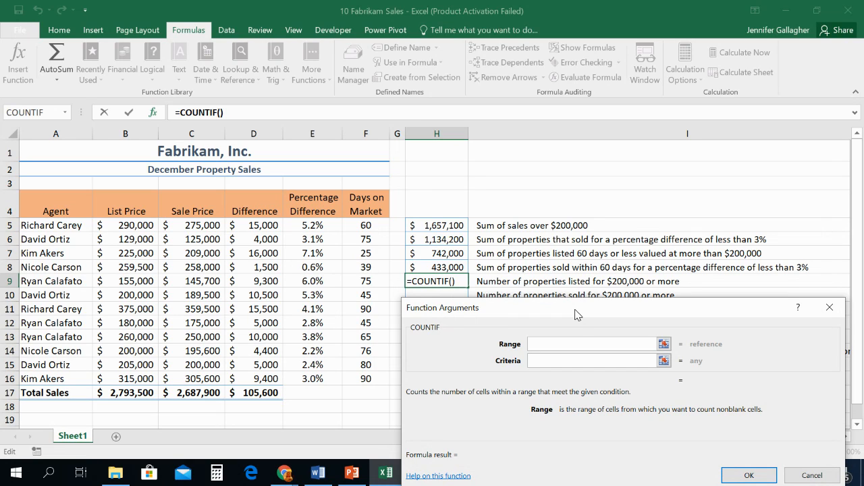
{"action": "left_click_drag", "start_coordinate": [576, 315], "coordinate": [577, 303]}
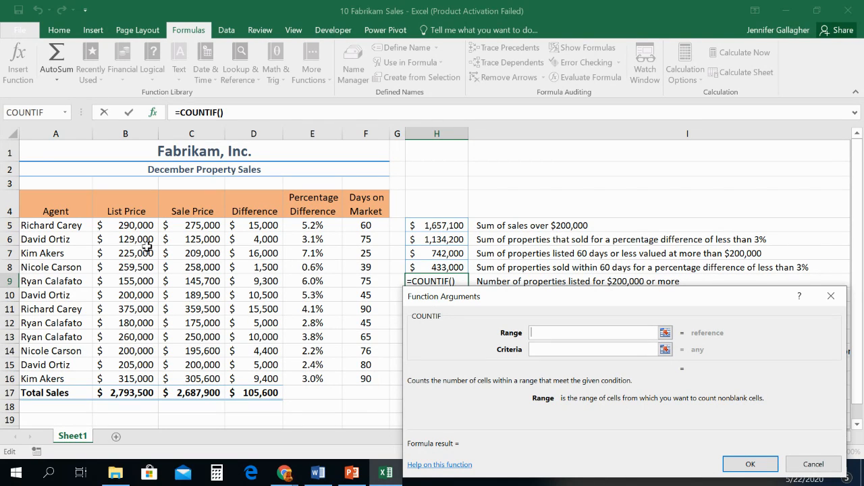
Set the COUNTIF range to the sale prices C5:C16 and reposition the arguments dialog below row 10.
{"action": "left_click", "coordinate": [203, 230]}
{"action": "left_click_drag", "start_coordinate": [203, 229], "coordinate": [204, 378]}
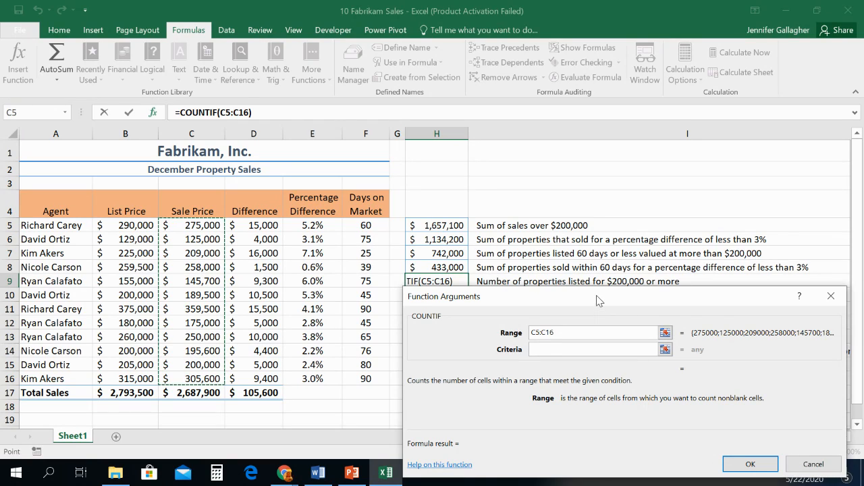
{"action": "left_click_drag", "start_coordinate": [601, 304], "coordinate": [606, 317]}
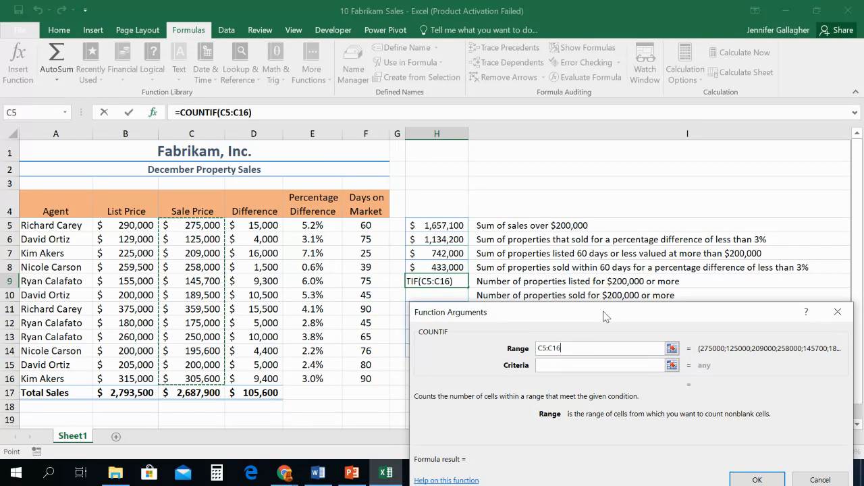
Reselect the sale prices C5:C16 as the COUNTIF range for H9 and make the reference absolute.
{"action": "key", "text": "F4"}
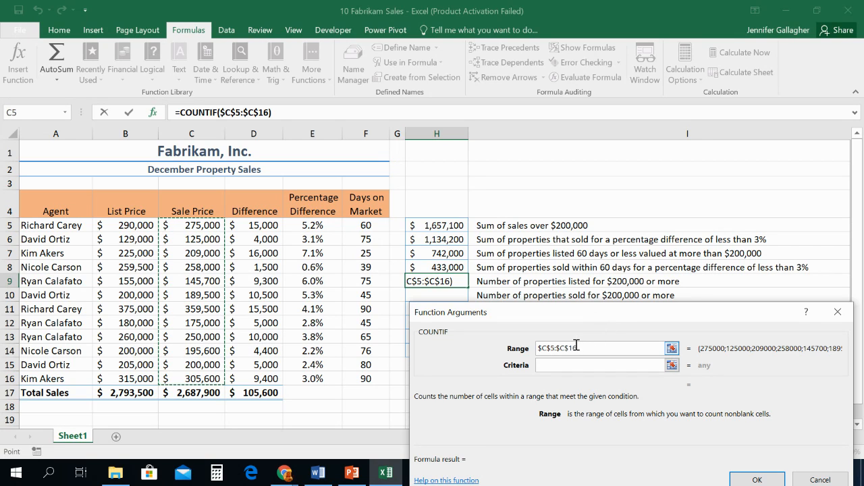
{"action": "left_click_drag", "start_coordinate": [579, 348], "coordinate": [500, 352]}
{"action": "key", "text": "BackSpace"}
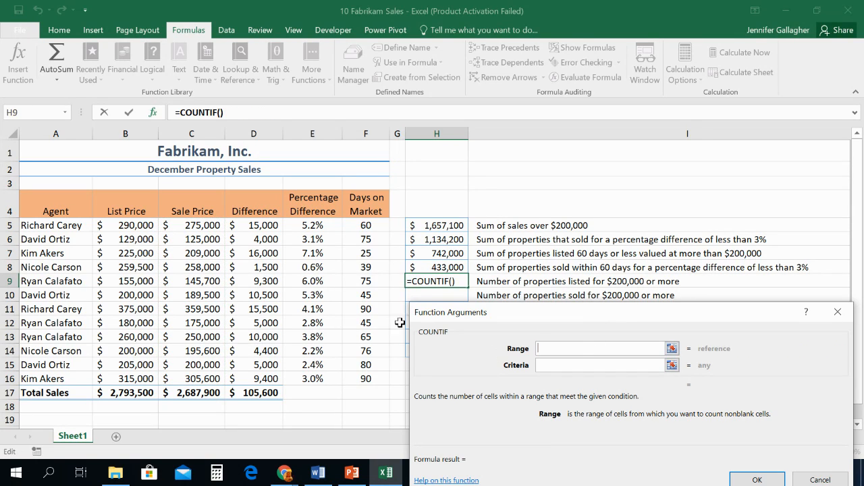
{"action": "left_click_drag", "start_coordinate": [212, 226], "coordinate": [202, 373]}
{"action": "left_click", "coordinate": [556, 366]}
{"action": "left_click", "coordinate": [571, 349]}
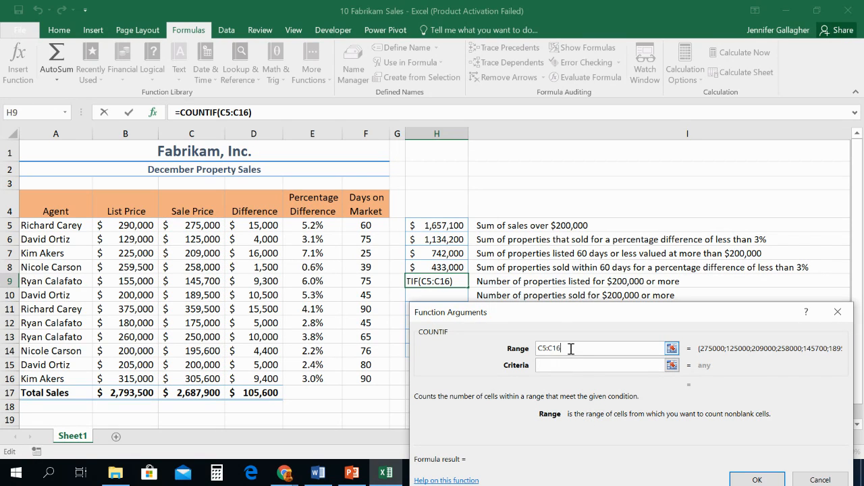
{"action": "key", "text": "F4"}
{"action": "left_click", "coordinate": [542, 347]}
{"action": "key", "text": "F4"}
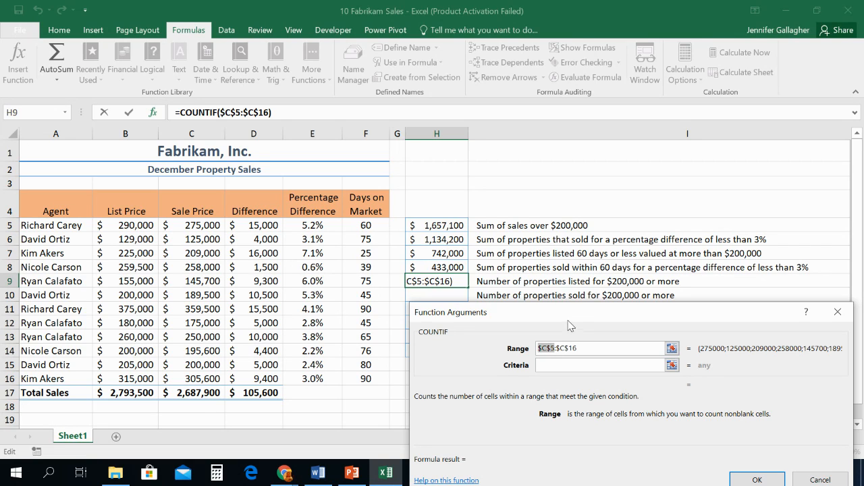
Set the COUNTIF criteria to >=200000 and enter the formula in H9.
{"action": "left_click_drag", "start_coordinate": [559, 317], "coordinate": [545, 309]}
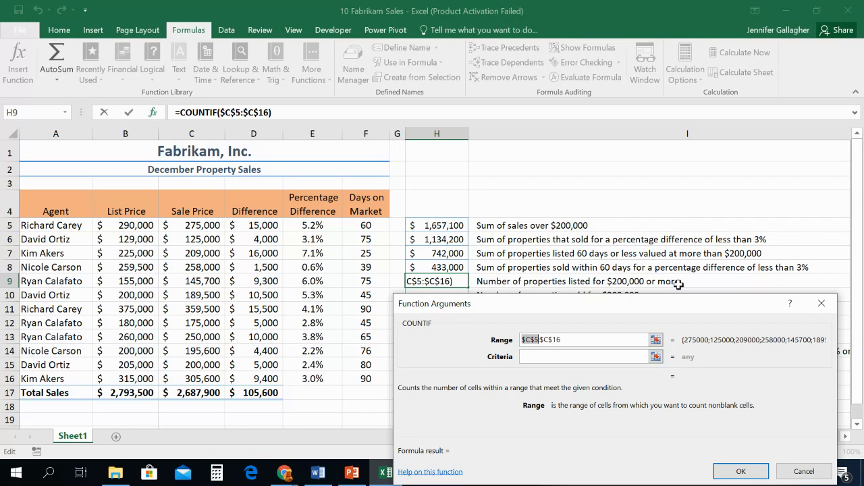
{"action": "left_click", "coordinate": [593, 358]}
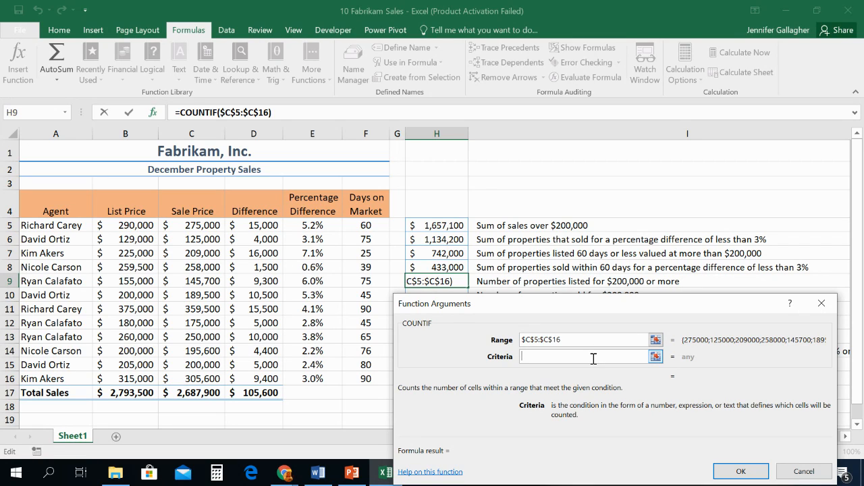
{"action": "type", "text": ">"}
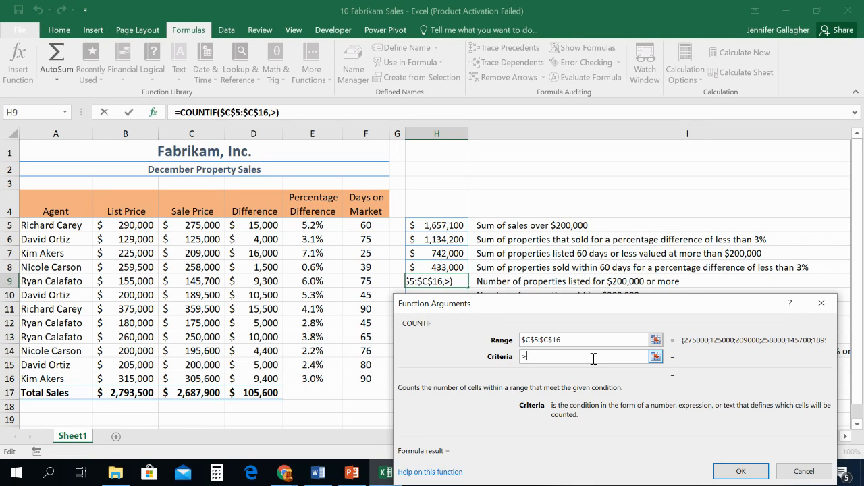
{"action": "type", "text": "=200000"}
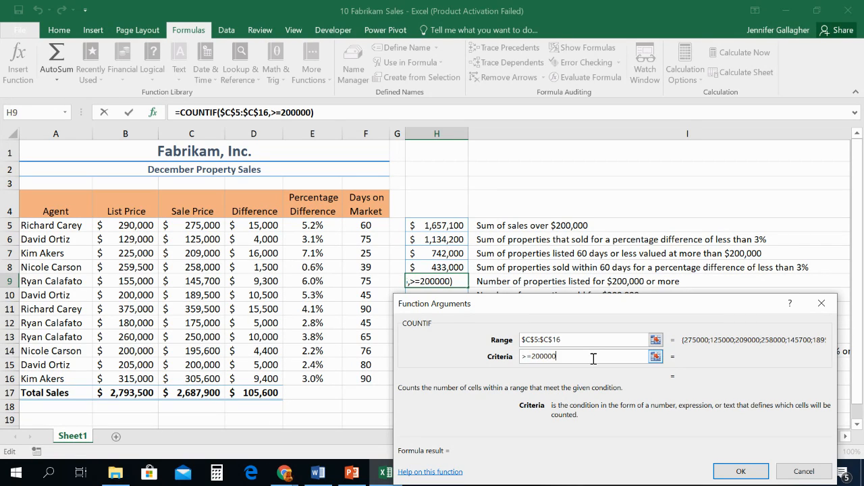
{"action": "left_click", "coordinate": [736, 471]}
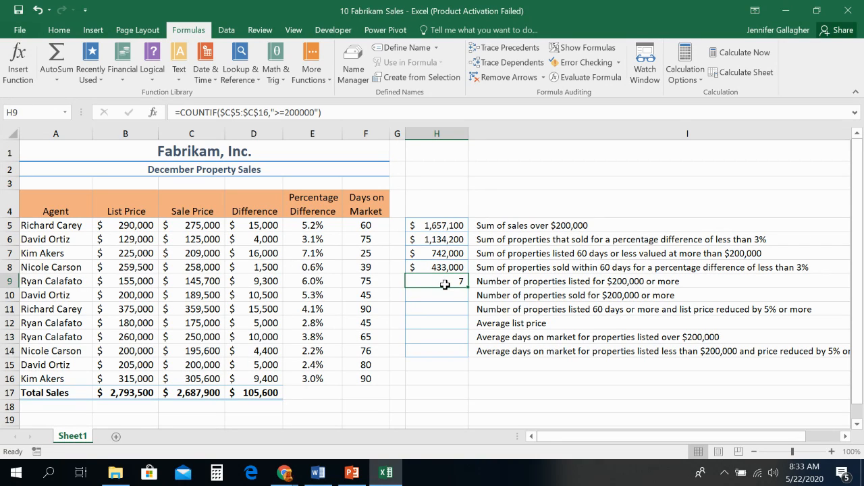
Replace the range of the COUNTIF formula in H9 with the list prices as the absolute reference $B$5:$B$16.
{"action": "left_click", "coordinate": [302, 113]}
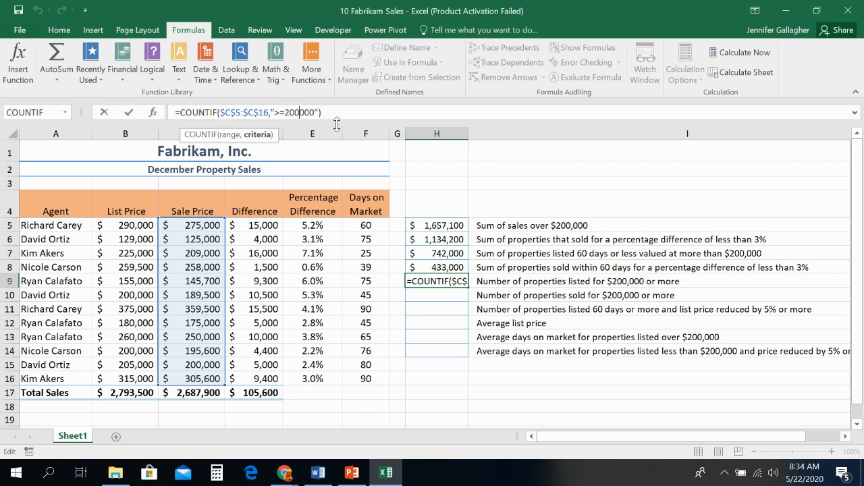
{"action": "left_click", "coordinate": [591, 281]}
{"action": "left_click", "coordinate": [461, 282]}
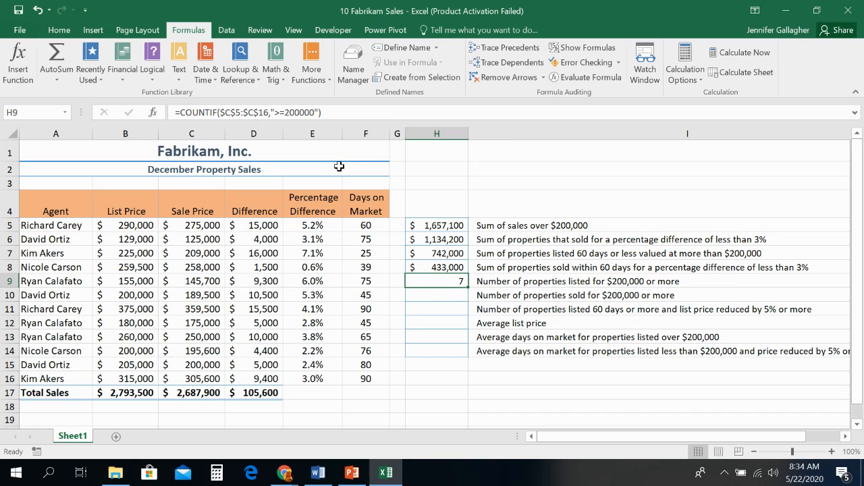
{"action": "left_click", "coordinate": [154, 113]}
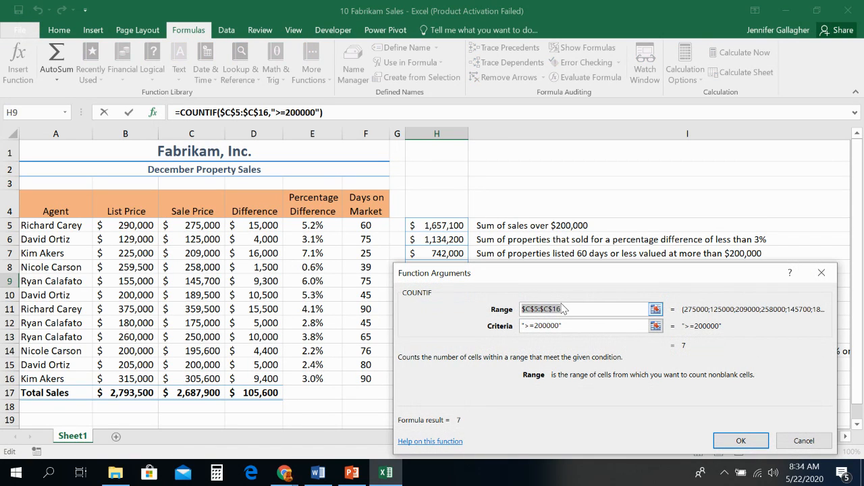
{"action": "key", "text": "BackSpace"}
{"action": "left_click_drag", "start_coordinate": [130, 225], "coordinate": [136, 379]}
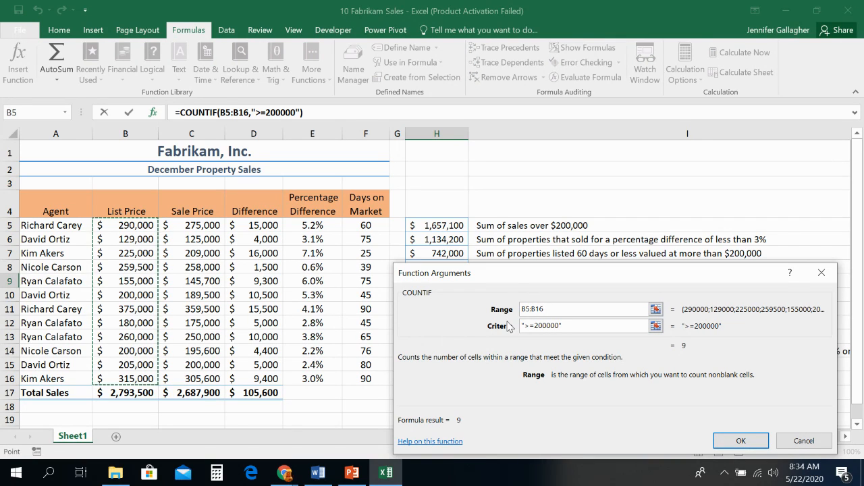
{"action": "key", "text": "F4"}
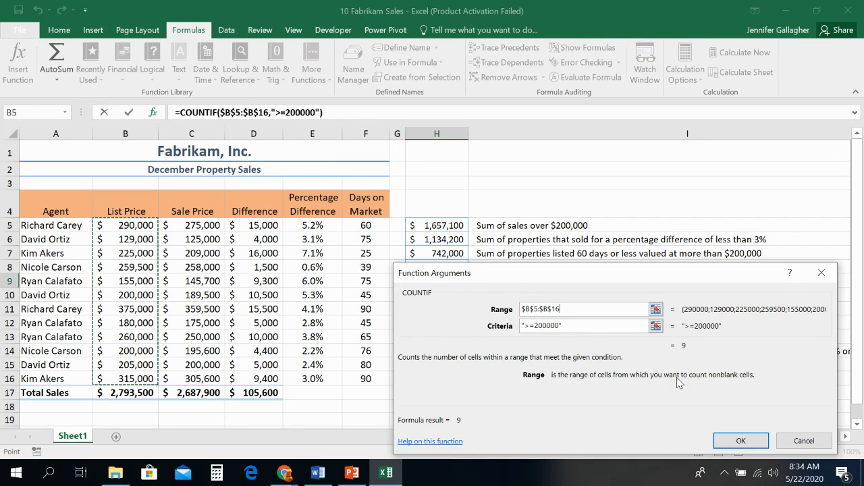
{"action": "left_click", "coordinate": [744, 445]}
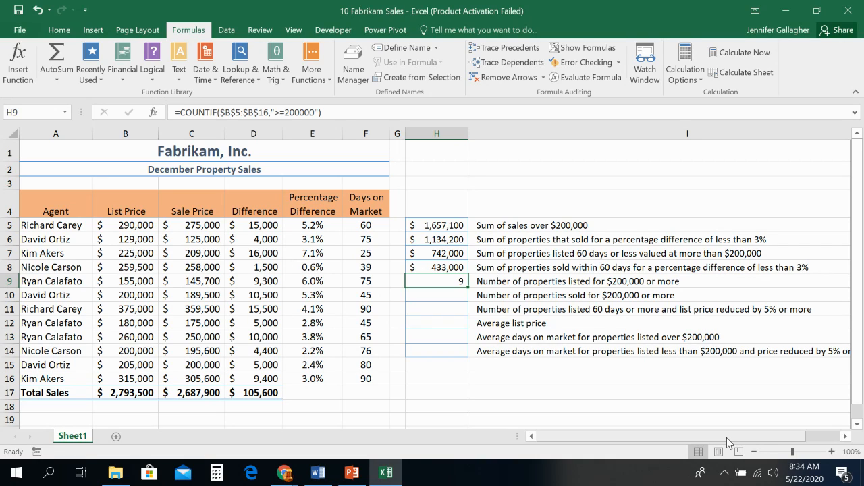
Search for the COUNTIF function and insert it in H10.
{"action": "left_click", "coordinate": [457, 295]}
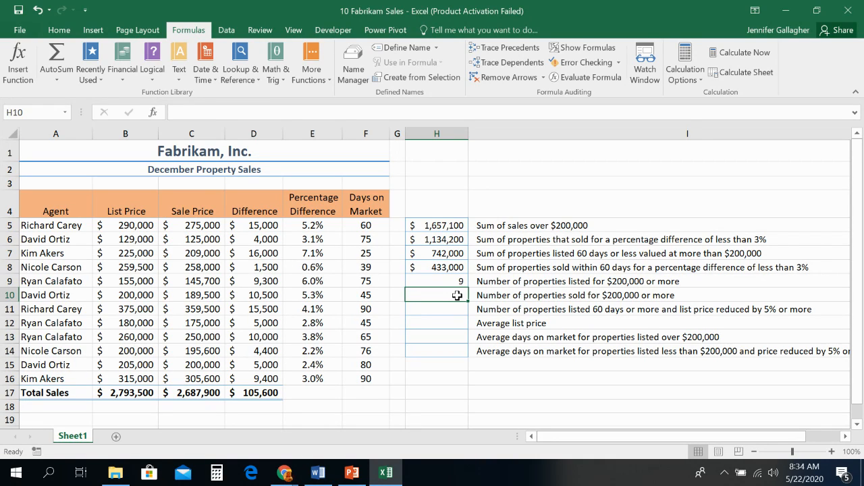
{"action": "left_click", "coordinate": [154, 111]}
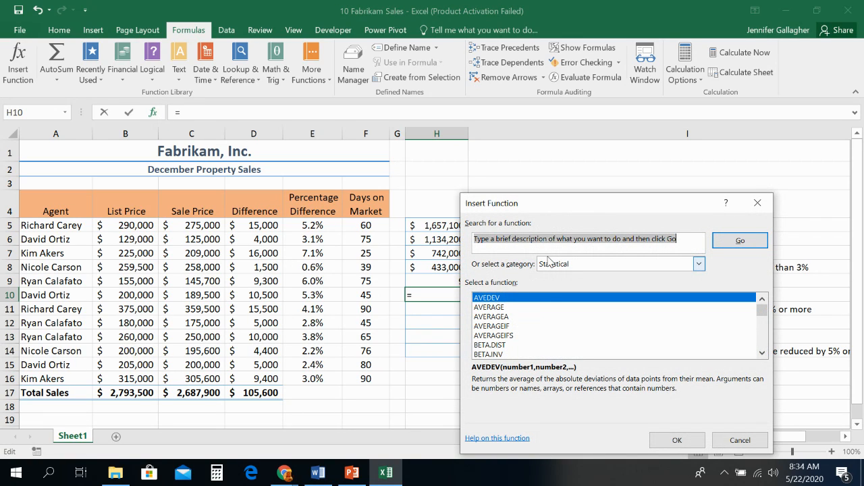
{"action": "type", "text": "countif"}
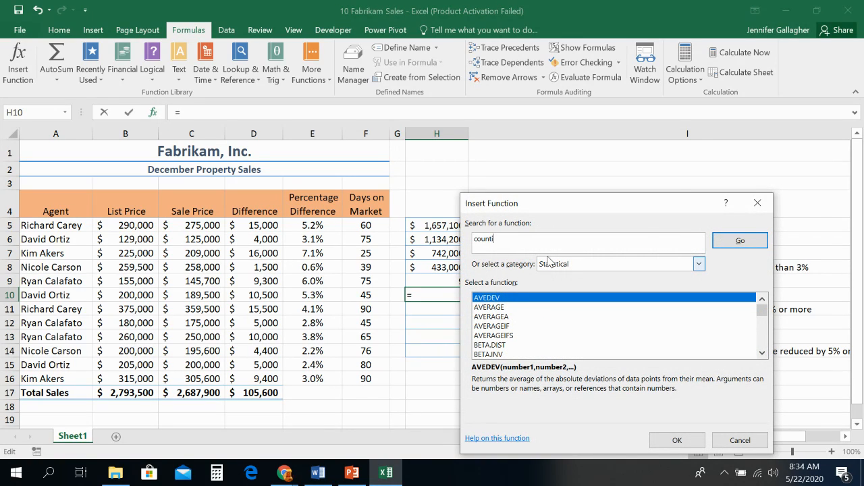
{"action": "key", "text": "Return"}
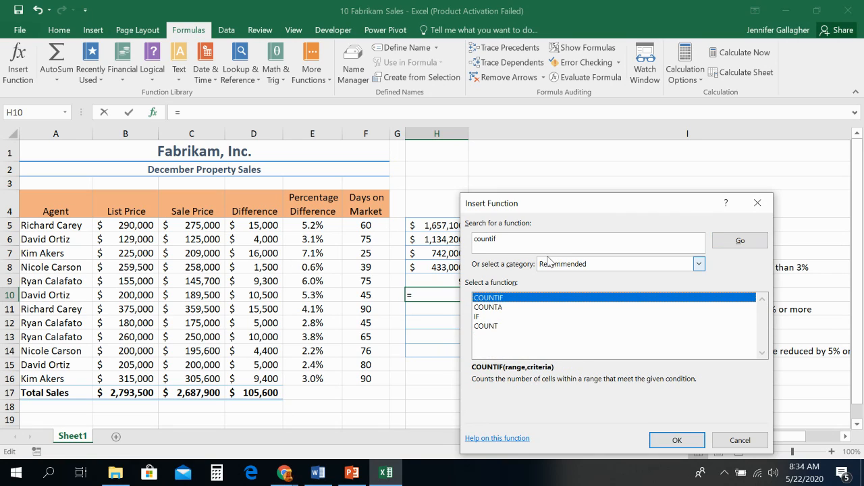
{"action": "left_click", "coordinate": [677, 440]}
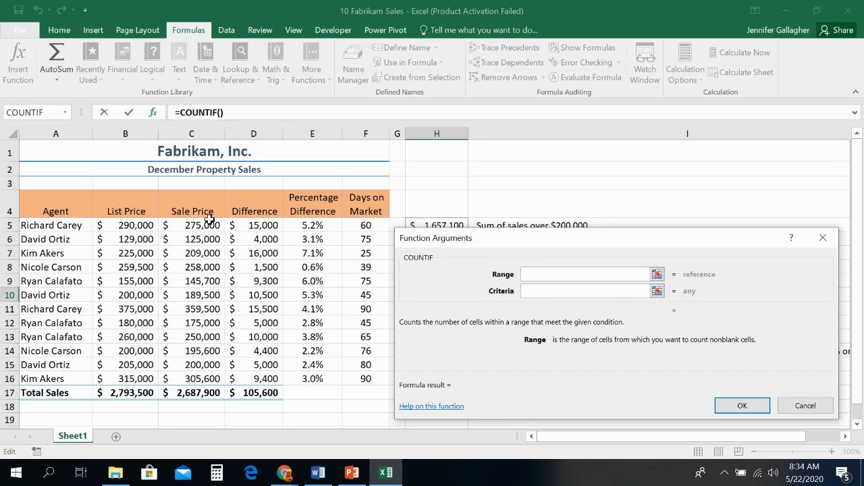
Set the H10 COUNTIF range to C5:C15 with the criteria >=200000 and enter the formula.
{"action": "left_click_drag", "start_coordinate": [209, 220], "coordinate": [207, 361]}
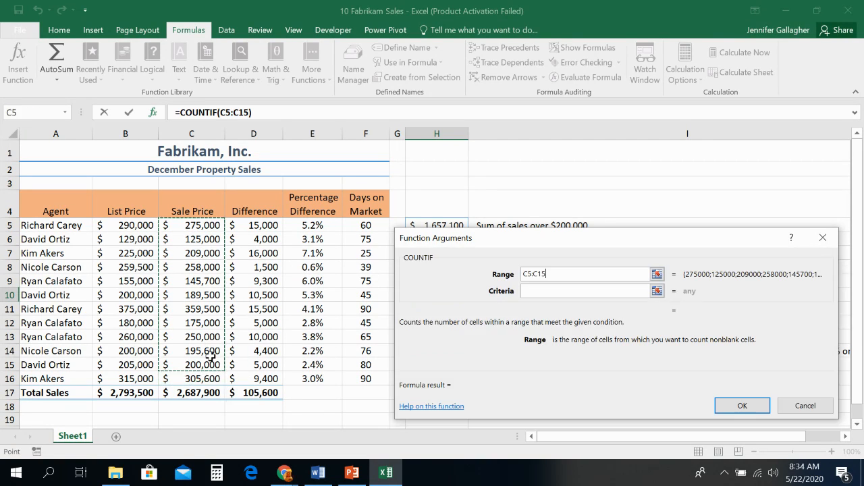
{"action": "left_click", "coordinate": [538, 290]}
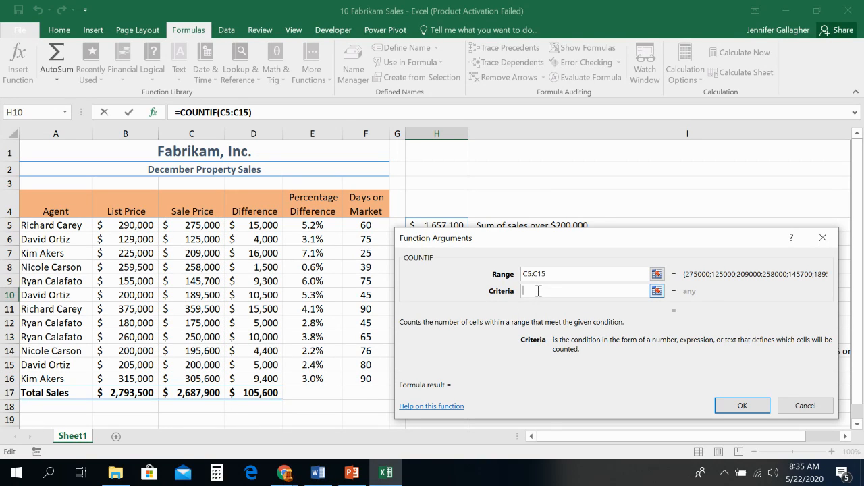
{"action": "type", "text": ">=200000"}
{"action": "left_click", "coordinate": [741, 406]}
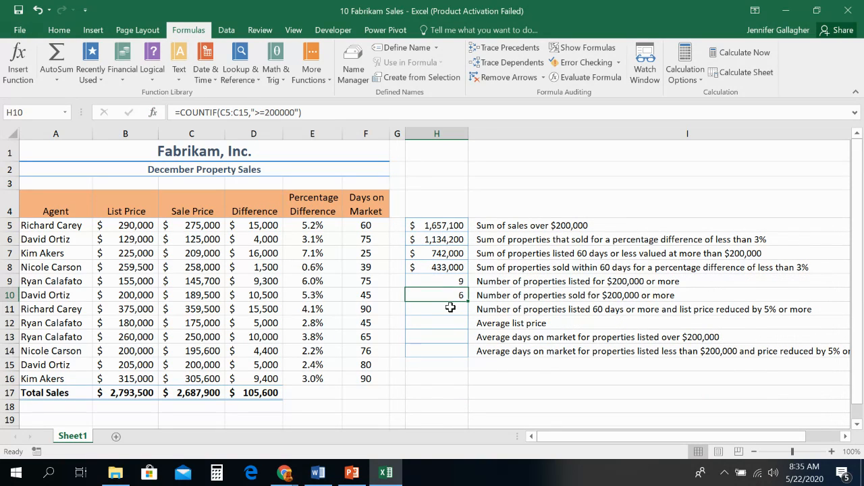
Correct the range in the H10 COUNTIF formula to C5:C16 and enter it.
{"action": "left_click", "coordinate": [250, 112]}
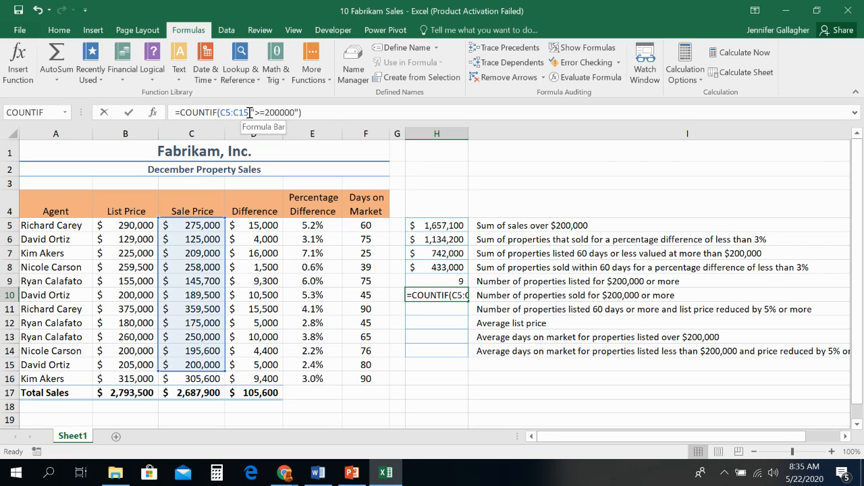
{"action": "type", "text": ","}
{"action": "key", "text": "Left"}
{"action": "key", "text": "BackSpace"}
{"action": "type", "text": "6"}
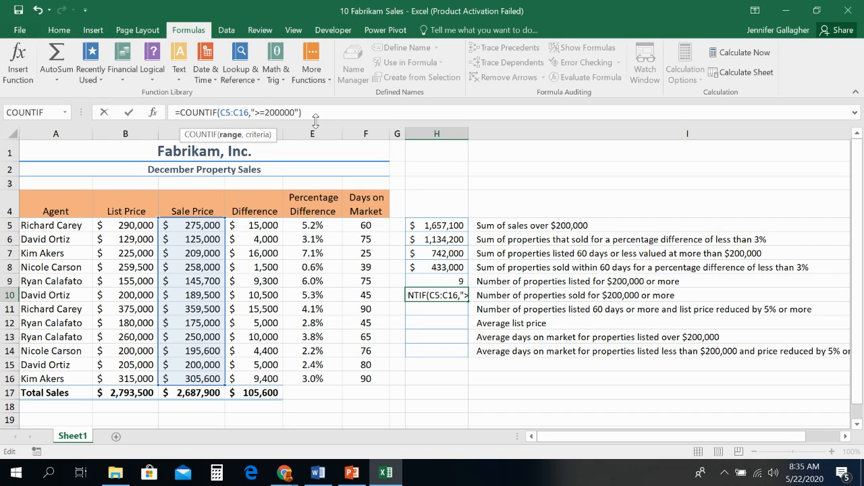
{"action": "triple_click", "coordinate": [294, 108]}
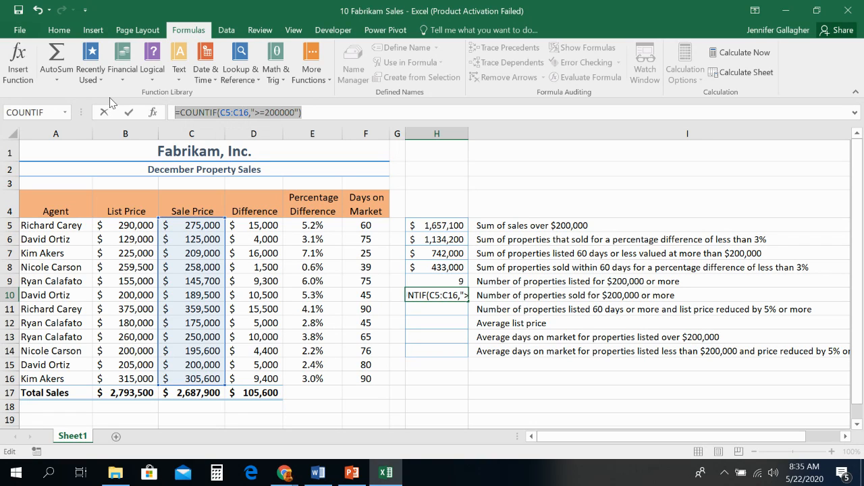
{"action": "key", "text": "Return"}
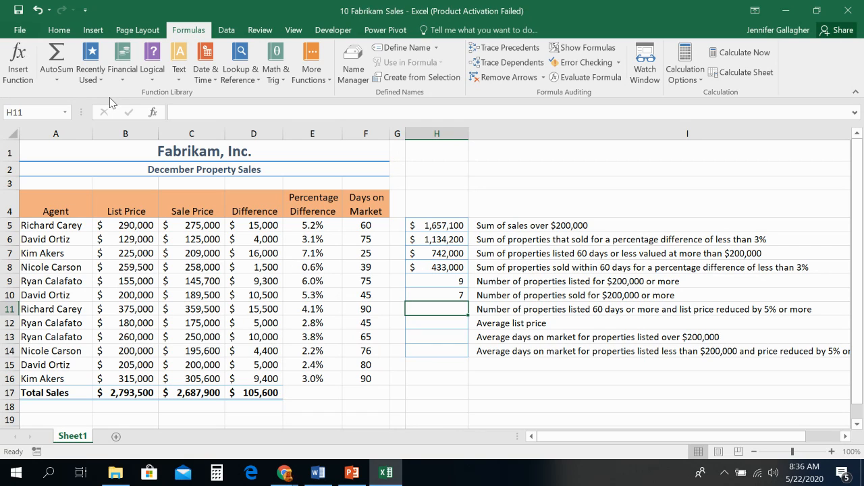
Switch to PowerPoint and examine the COUNTIFS notes on slide 22, highlighting the text about the 127 ranges.
{"action": "left_click", "coordinate": [352, 473]}
{"action": "left_click", "coordinate": [104, 346]}
{"action": "scroll", "coordinate": [101, 303], "scroll_direction": "down", "scroll_amount": 5}
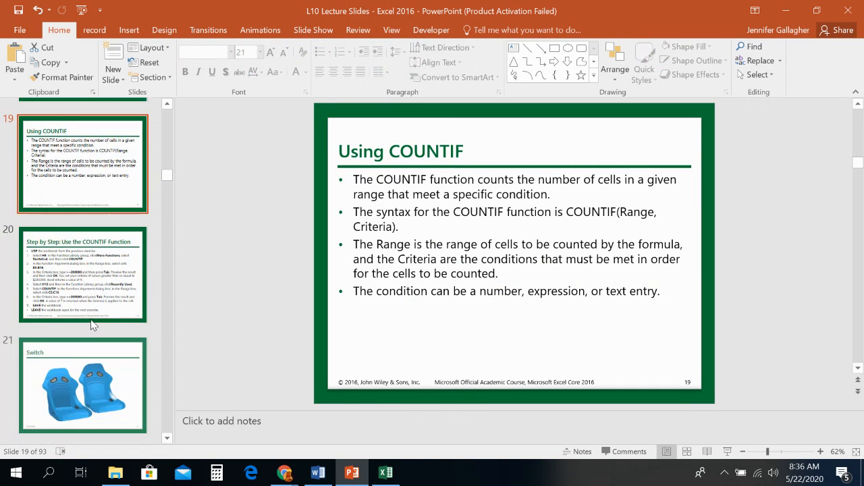
{"action": "left_click", "coordinate": [101, 253]}
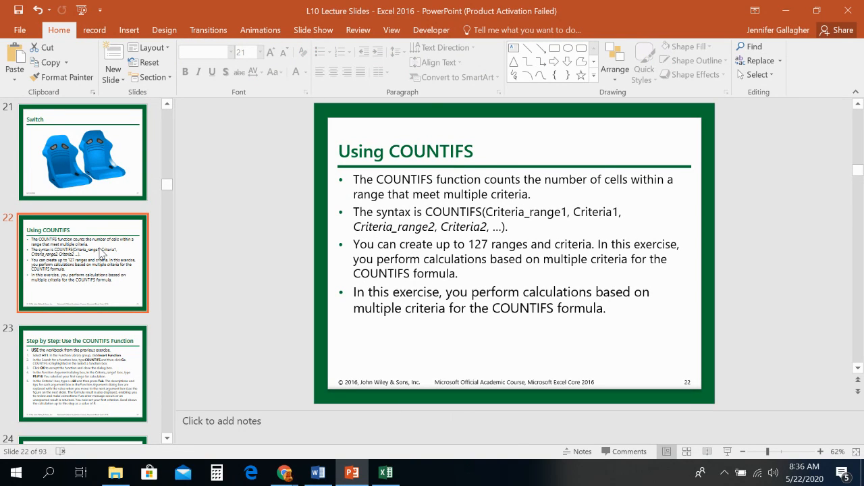
{"action": "left_click_drag", "start_coordinate": [468, 245], "coordinate": [532, 250]}
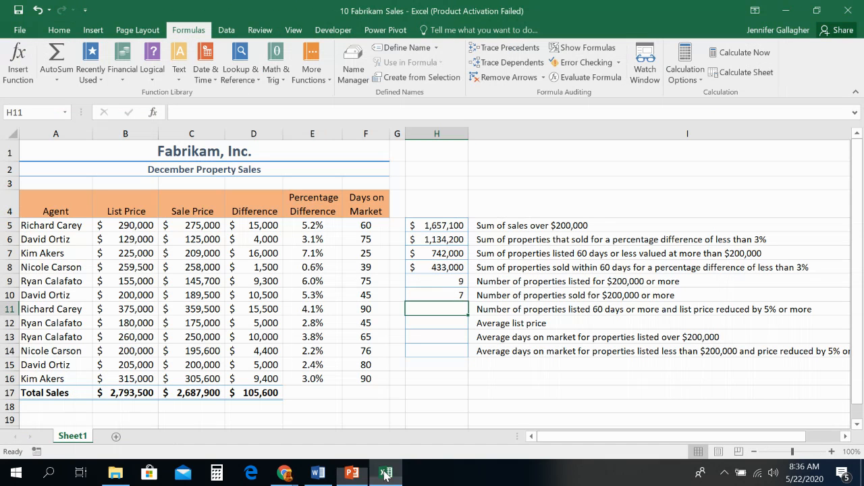
Switch back to Excel and start a COUNTIFS formula in H11, moving its arguments dialog below row 11.
{"action": "left_click", "coordinate": [386, 472]}
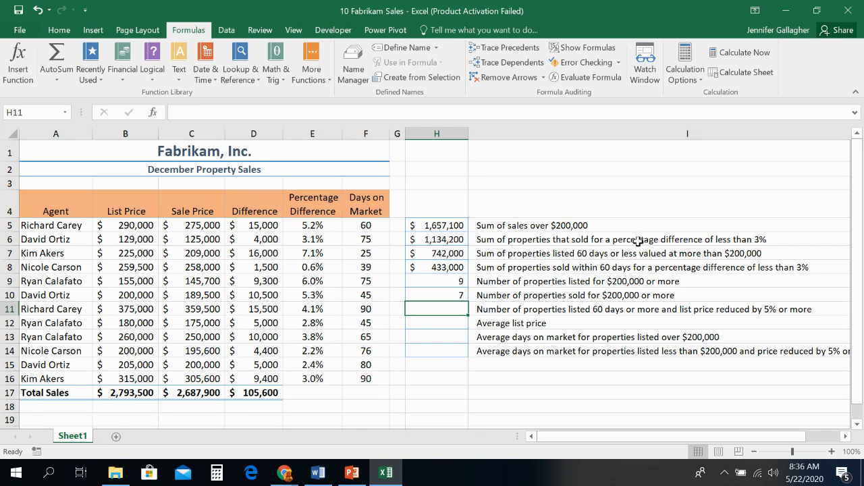
{"action": "left_click", "coordinate": [27, 69]}
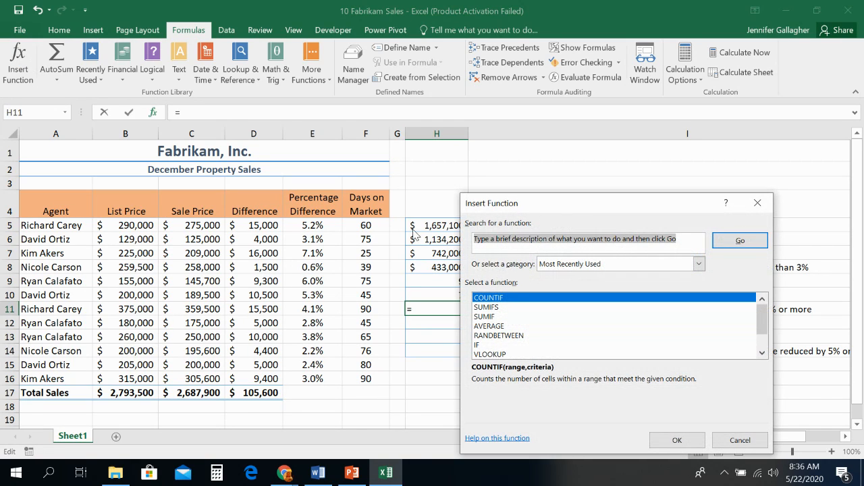
{"action": "type", "text": "countifs"}
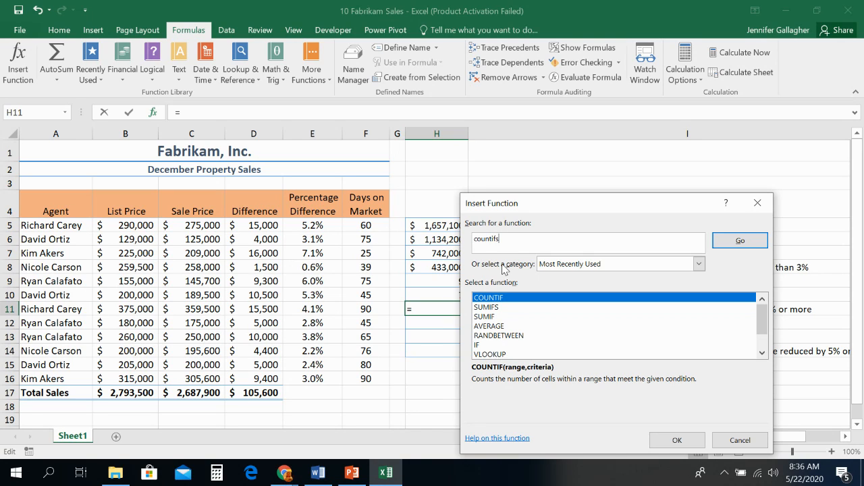
{"action": "key", "text": "Return"}
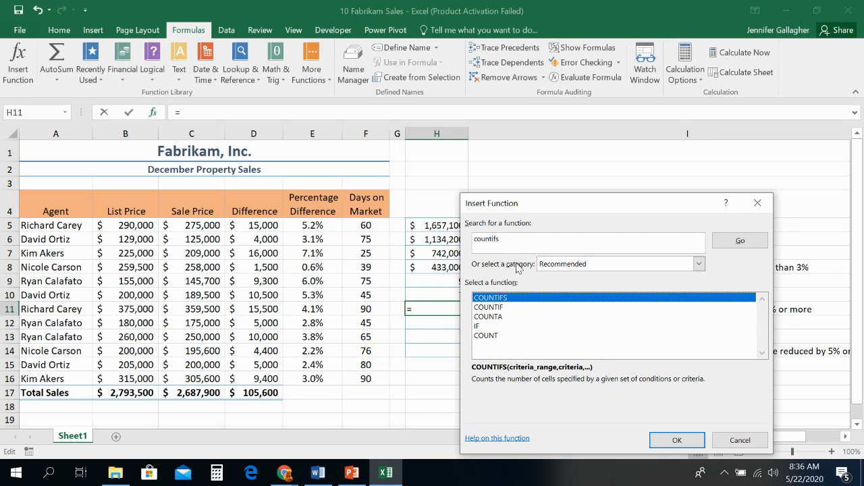
{"action": "left_click", "coordinate": [676, 440]}
{"action": "left_click_drag", "start_coordinate": [580, 209], "coordinate": [595, 329]}
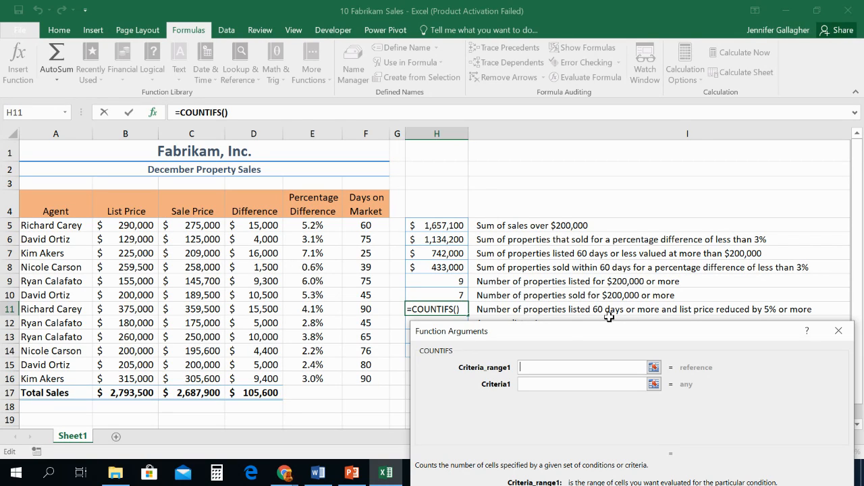
Set the first COUNTIFS criteria range in H11 to the days on market F5:F16 with the criterion >=60.
{"action": "left_click", "coordinate": [359, 222]}
{"action": "left_click_drag", "start_coordinate": [358, 223], "coordinate": [367, 379]}
{"action": "left_click", "coordinate": [540, 382]}
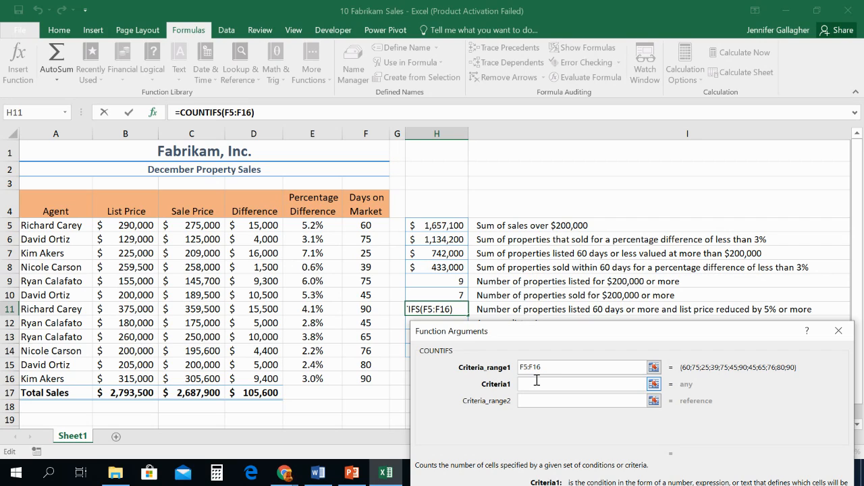
{"action": "type", "text": ">=60"}
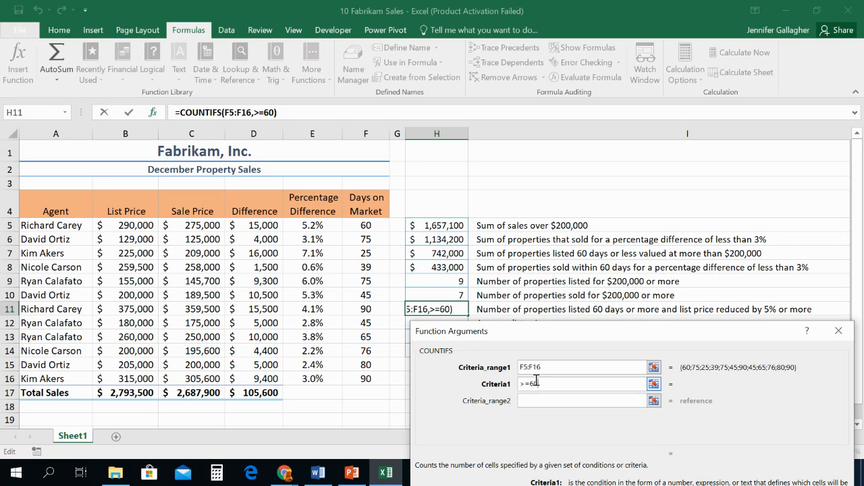
Add the second COUNTIFS range E5:E16 with the criterion >=5% and enter the formula in H11.
{"action": "left_click", "coordinate": [537, 401]}
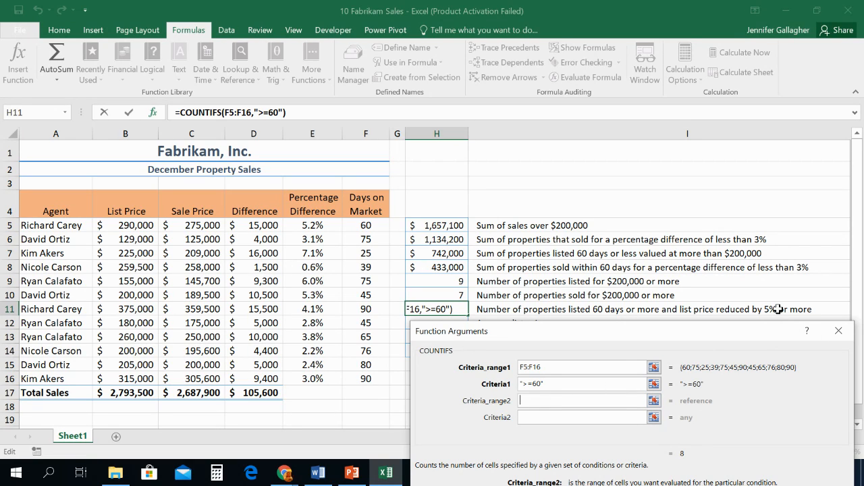
{"action": "left_click_drag", "start_coordinate": [316, 228], "coordinate": [326, 383]}
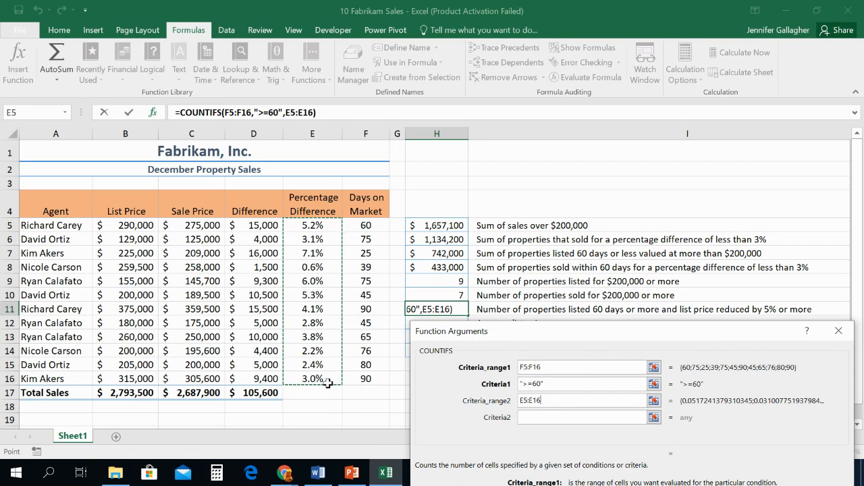
{"action": "left_click", "coordinate": [539, 418]}
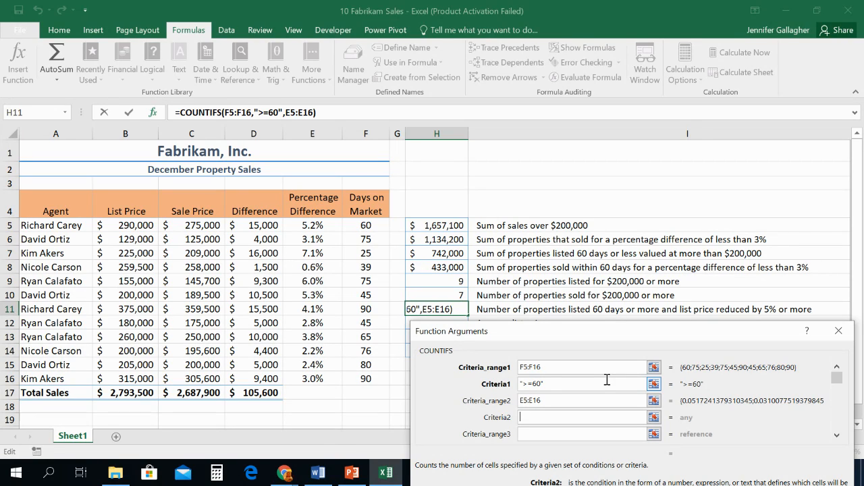
{"action": "type", "text": ">"}
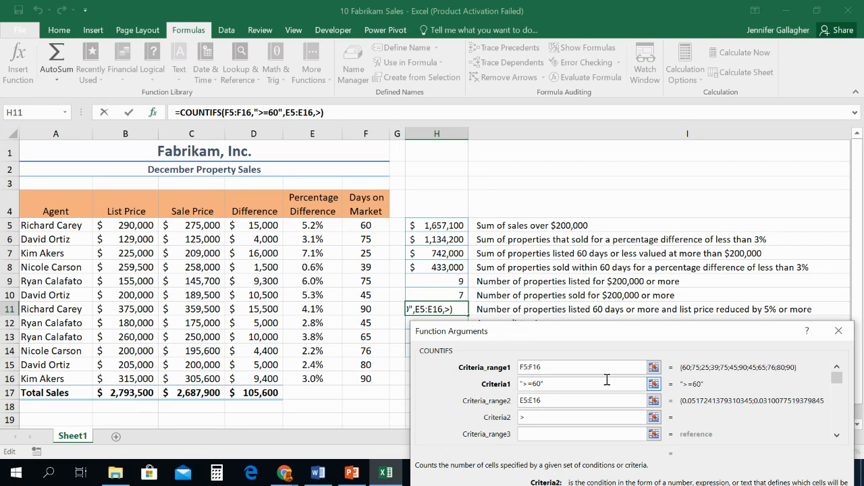
{"action": "type", "text": "=5%"}
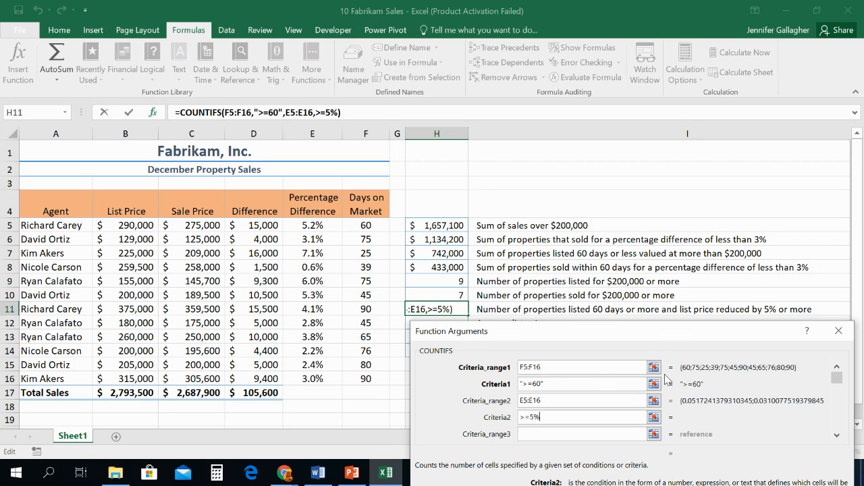
{"action": "left_click_drag", "start_coordinate": [648, 341], "coordinate": [627, 252]}
{"action": "left_click", "coordinate": [734, 461]}
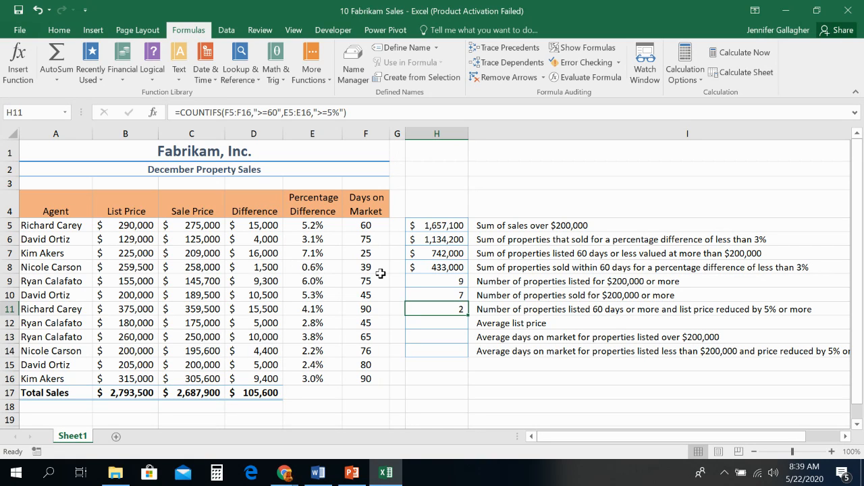
Switch to PowerPoint and review the COUNTIFS step-by-step slides 23 through 25.
{"action": "left_click", "coordinate": [352, 473]}
{"action": "left_click", "coordinate": [47, 401]}
{"action": "scroll", "coordinate": [68, 399], "scroll_direction": "down", "scroll_amount": 3}
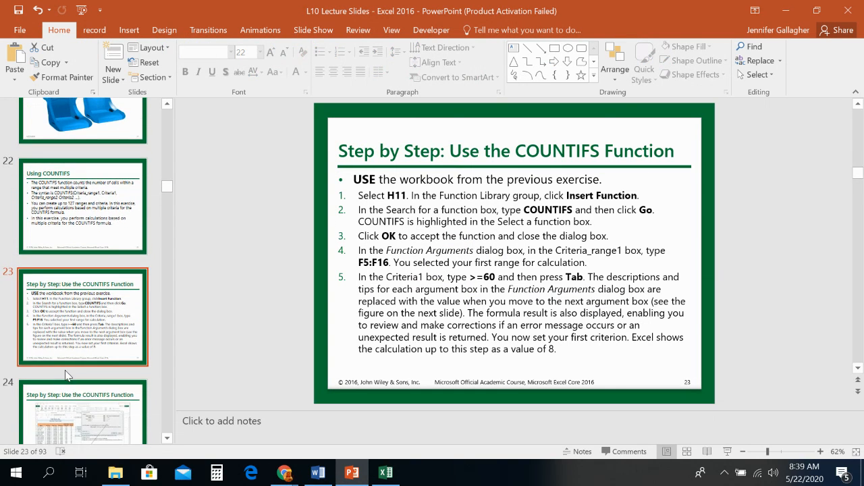
{"action": "left_click", "coordinate": [84, 398]}
{"action": "scroll", "coordinate": [85, 398], "scroll_direction": "down", "scroll_amount": 3}
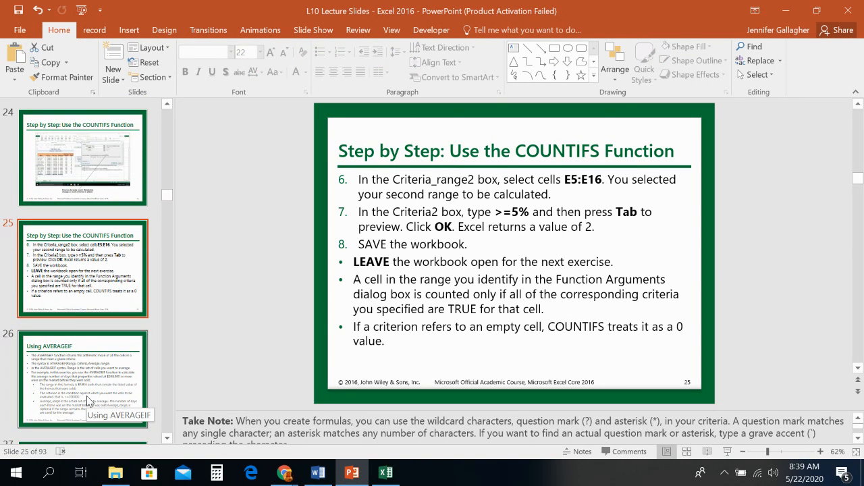
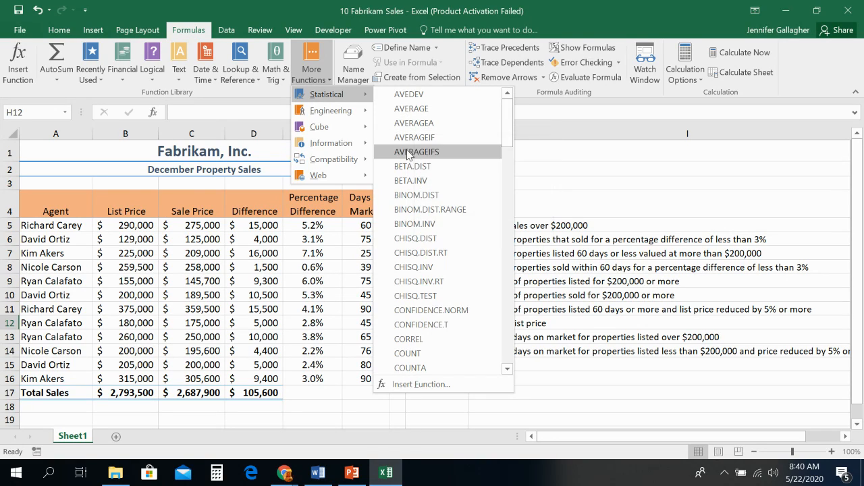
Insert an AVERAGE function in H12 over the list prices B5:B16.
{"action": "left_click", "coordinate": [690, 163]}
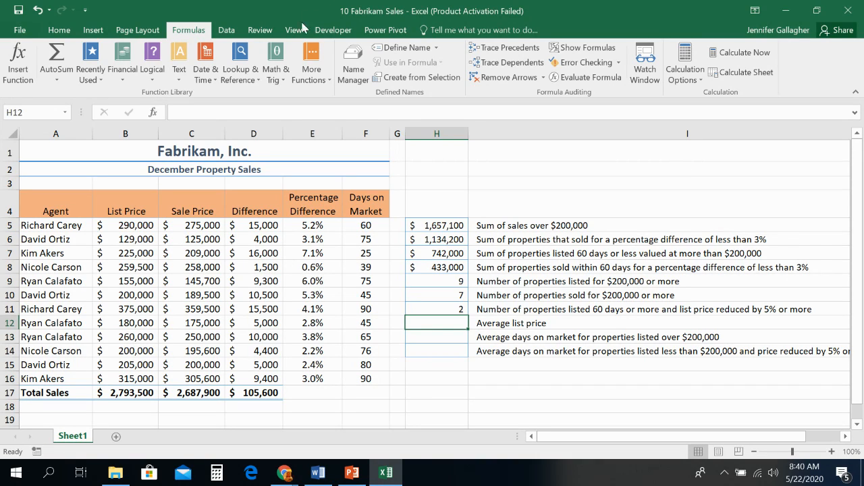
{"action": "left_click", "coordinate": [314, 77]}
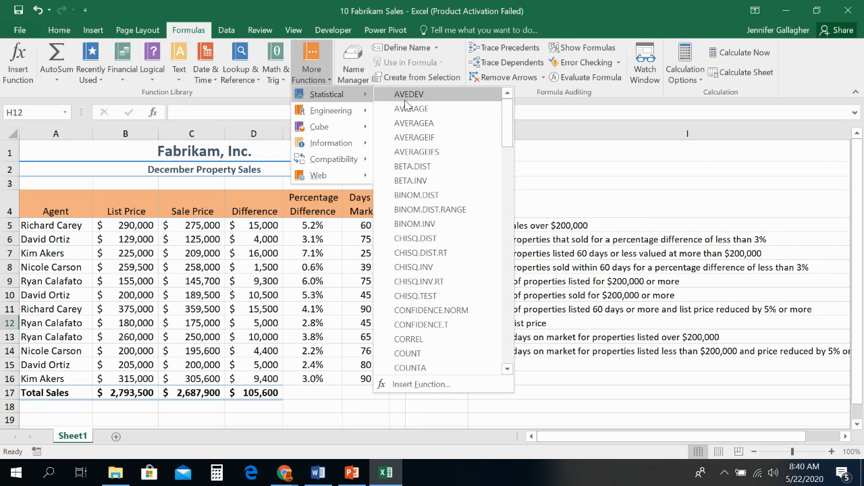
{"action": "left_click", "coordinate": [413, 106]}
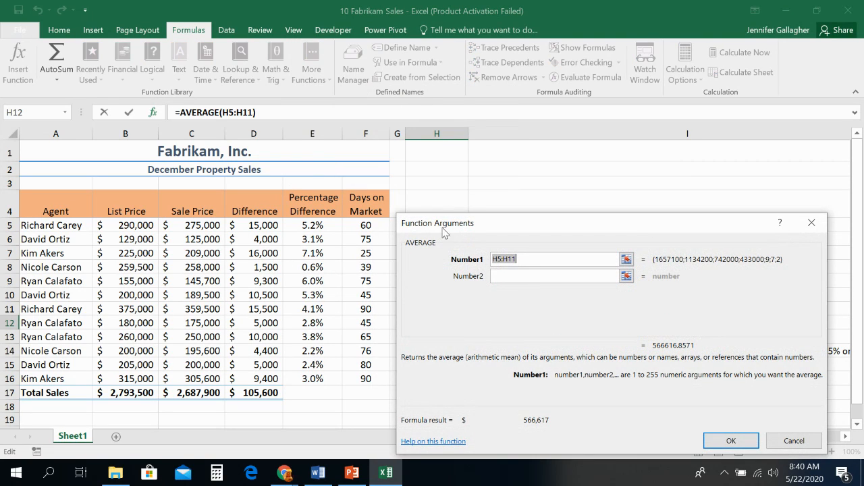
{"action": "key", "text": "Delete"}
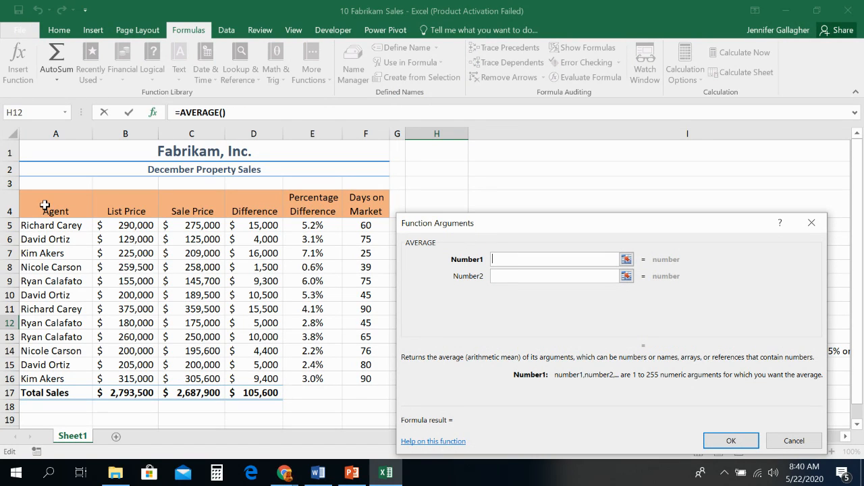
{"action": "left_click_drag", "start_coordinate": [129, 228], "coordinate": [130, 375]}
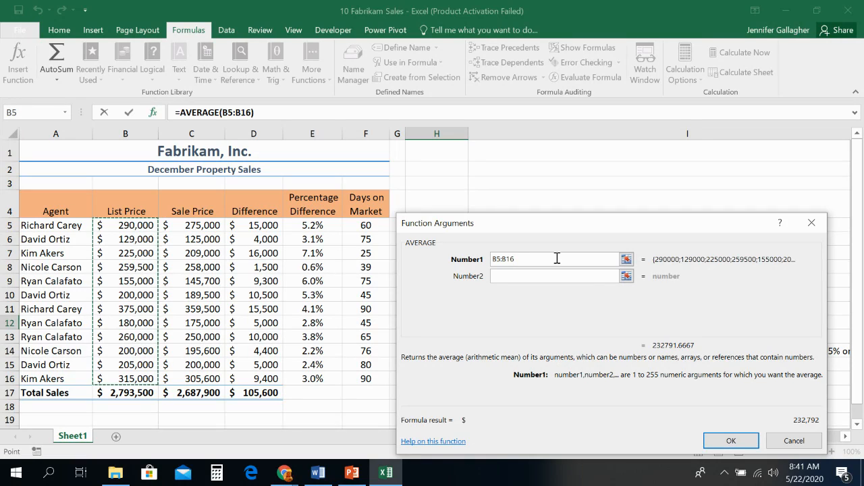
{"action": "left_click", "coordinate": [713, 438]}
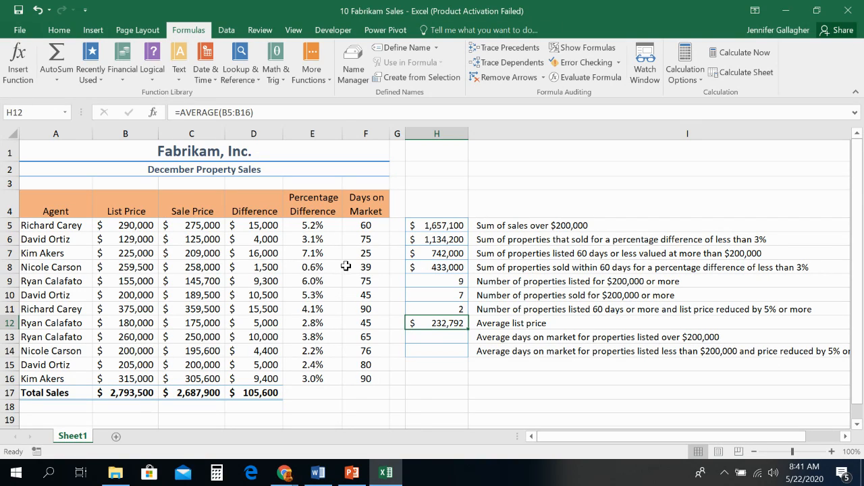
Start an AVERAGEIF formula in H13 with the list prices B5:B16 as the range, moving its arguments dialog lower on the sheet.
{"action": "left_click", "coordinate": [417, 335]}
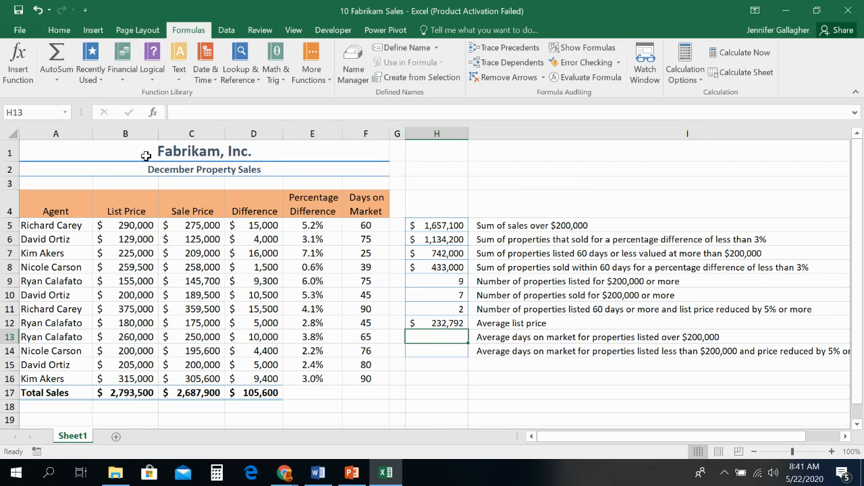
{"action": "left_click", "coordinate": [321, 76]}
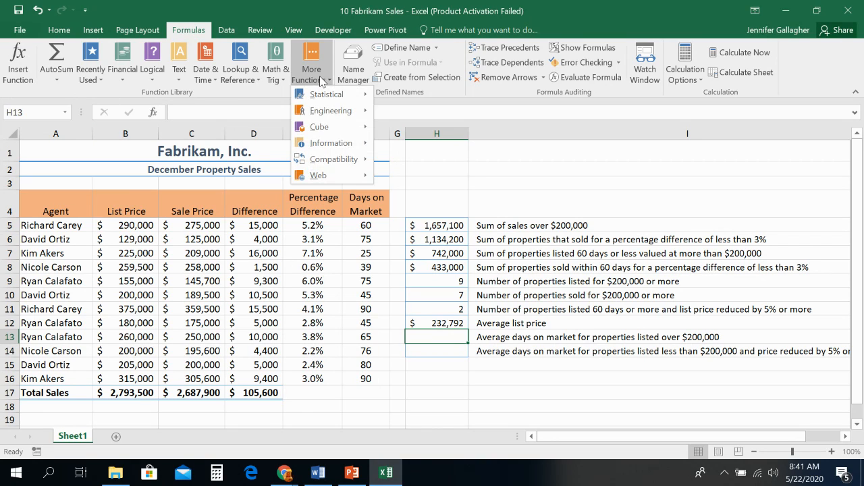
{"action": "mouse_move", "coordinate": [323, 93]}
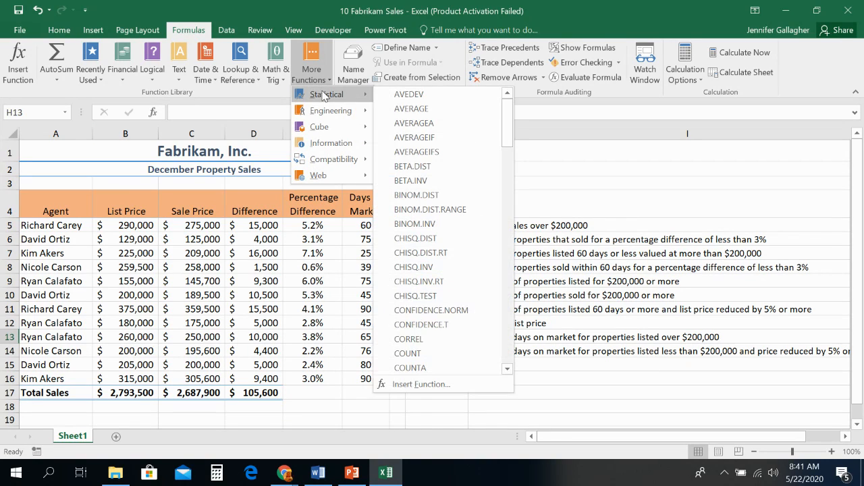
{"action": "left_click", "coordinate": [418, 140]}
{"action": "mouse_move", "coordinate": [534, 240]}
{"action": "left_mouse_down"}
{"action": "mouse_move", "coordinate": [589, 366]}
{"action": "mouse_move", "coordinate": [577, 363]}
{"action": "mouse_move", "coordinate": [547, 248]}
{"action": "left_mouse_up"}
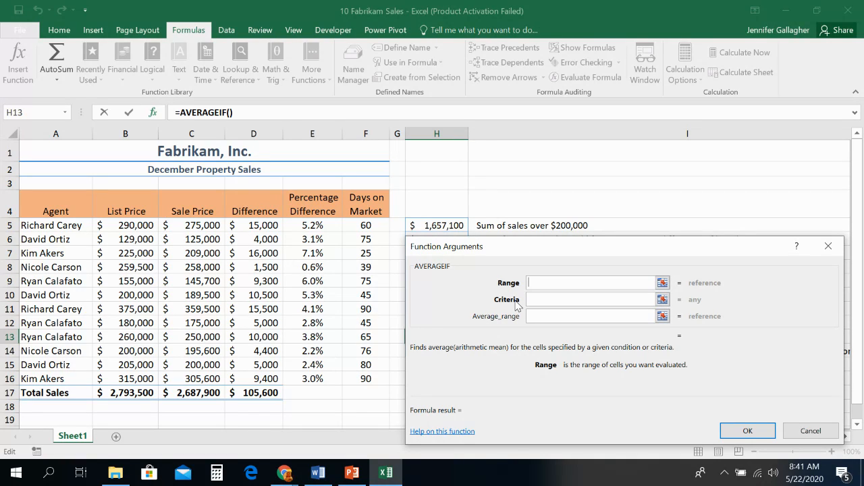
{"action": "left_click_drag", "start_coordinate": [135, 224], "coordinate": [129, 379]}
{"action": "left_click_drag", "start_coordinate": [524, 250], "coordinate": [544, 365]}
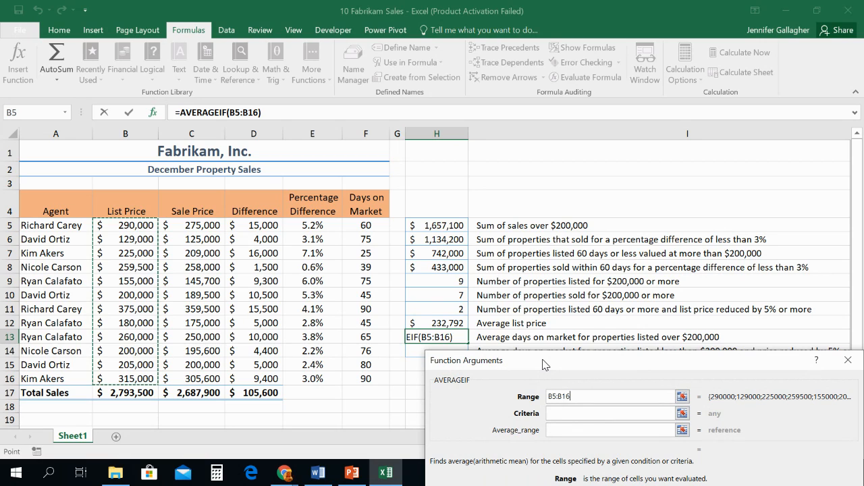
{"action": "left_click_drag", "start_coordinate": [545, 364], "coordinate": [527, 309]}
Set the AVERAGEIF criteria to >200000 and the average range to B5:B16, and enter the formula in H13.
{"action": "left_click", "coordinate": [561, 358]}
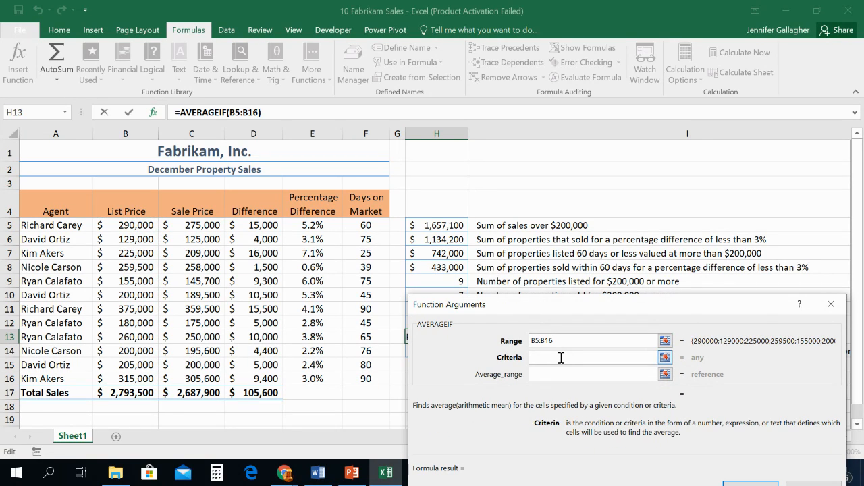
{"action": "type", "text": ">200000"}
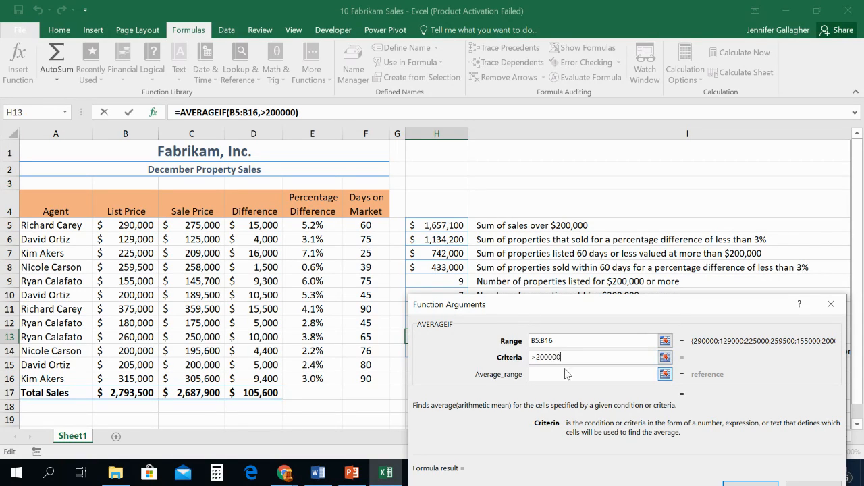
{"action": "left_click", "coordinate": [567, 373]}
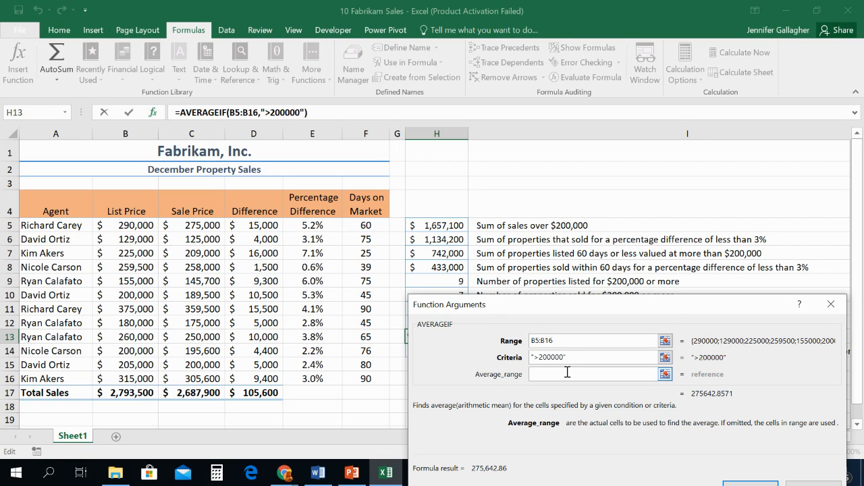
{"action": "left_click_drag", "start_coordinate": [128, 225], "coordinate": [150, 379]}
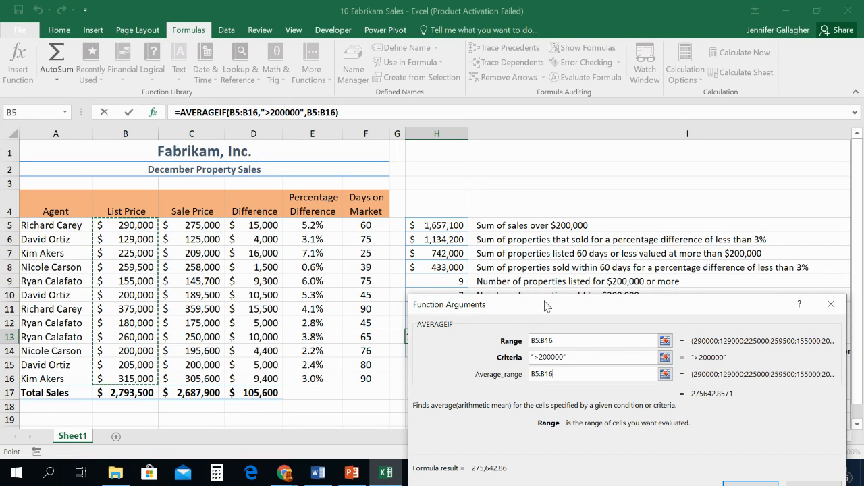
{"action": "left_click_drag", "start_coordinate": [545, 305], "coordinate": [555, 422]}
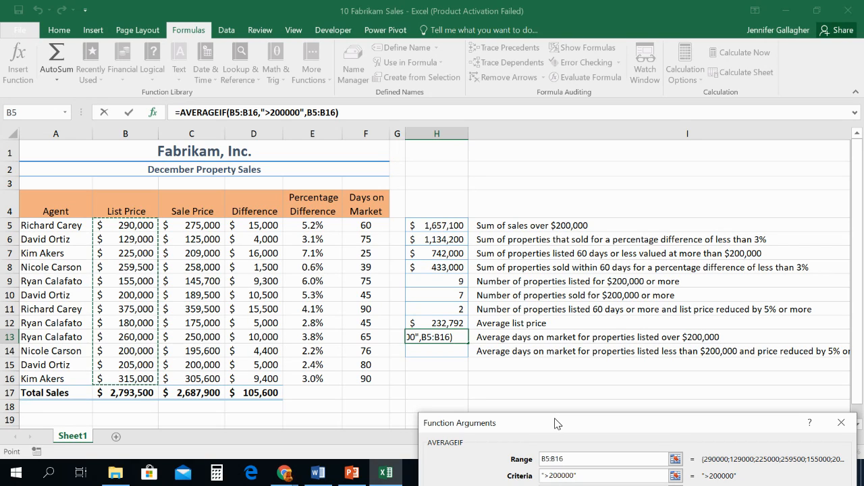
{"action": "left_click_drag", "start_coordinate": [554, 419], "coordinate": [555, 418]}
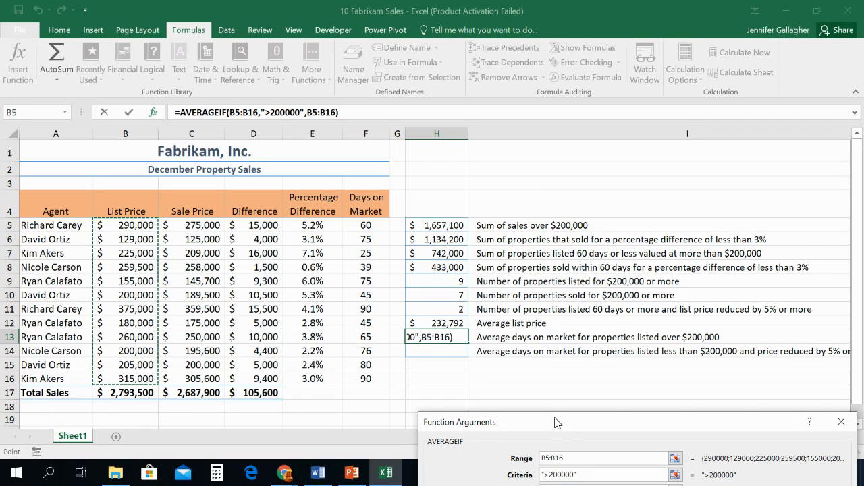
{"action": "left_click_drag", "start_coordinate": [555, 423], "coordinate": [519, 197]}
{"action": "left_click", "coordinate": [719, 379]}
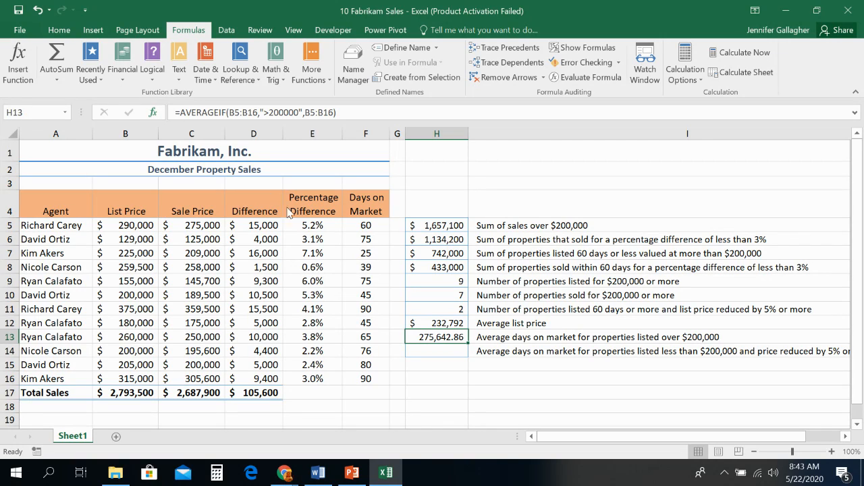
Move the two average days on market descriptions from I13:I14 down one row to I14:I15.
{"action": "left_click_drag", "start_coordinate": [525, 338], "coordinate": [525, 352]}
{"action": "key", "text": "ctrl+c"}
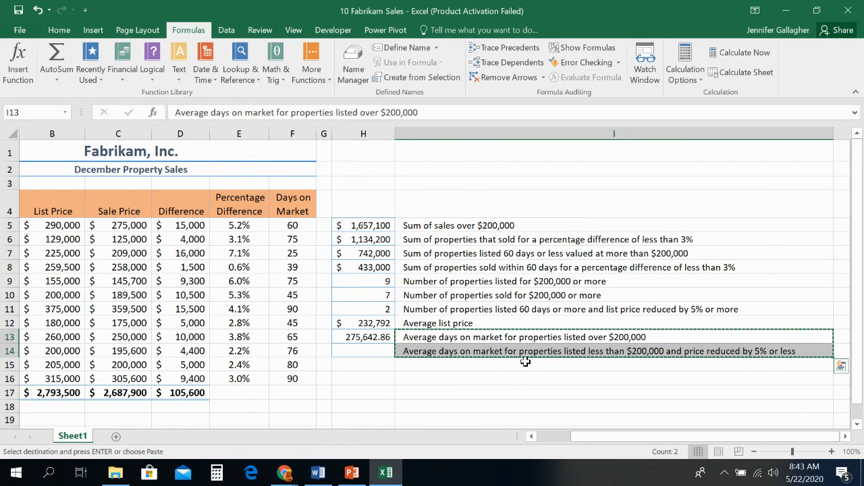
{"action": "left_click", "coordinate": [495, 365]}
{"action": "key", "text": "Return"}
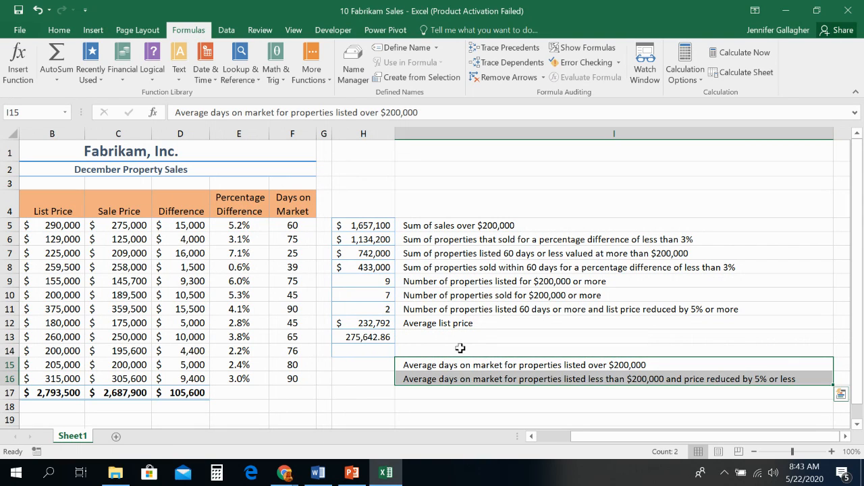
{"action": "left_click", "coordinate": [464, 350]}
{"action": "left_click_drag", "start_coordinate": [468, 378], "coordinate": [456, 357]}
{"action": "left_click", "coordinate": [451, 348]}
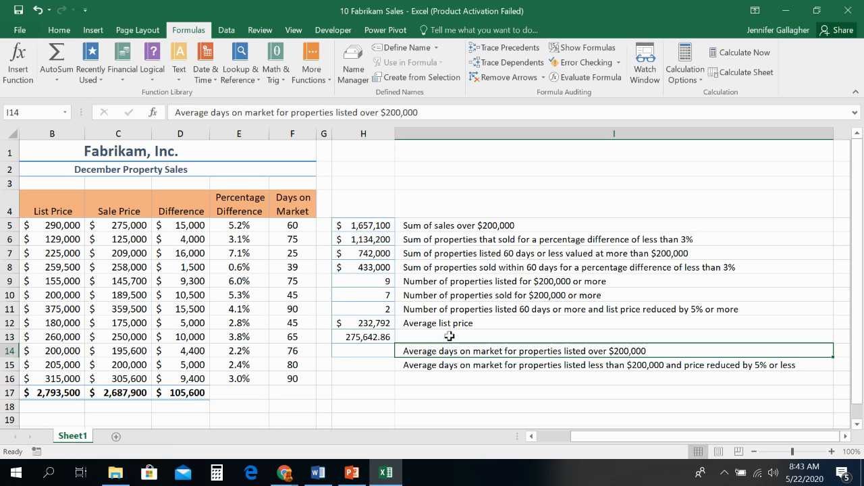
Enter the description "Average list price over $200,00" in I13.
{"action": "left_click", "coordinate": [449, 336]}
{"action": "type", "text": "Ave"}
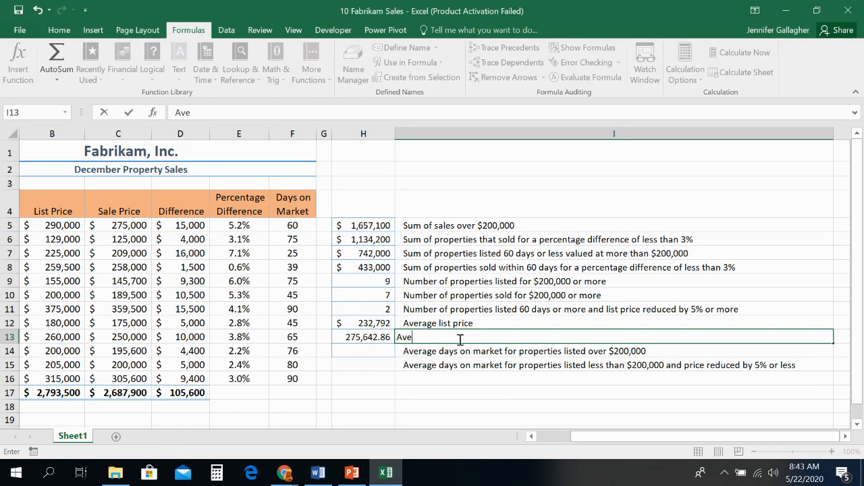
{"action": "key", "text": "BackSpace"}
{"action": "type", "text": "erage list price"}
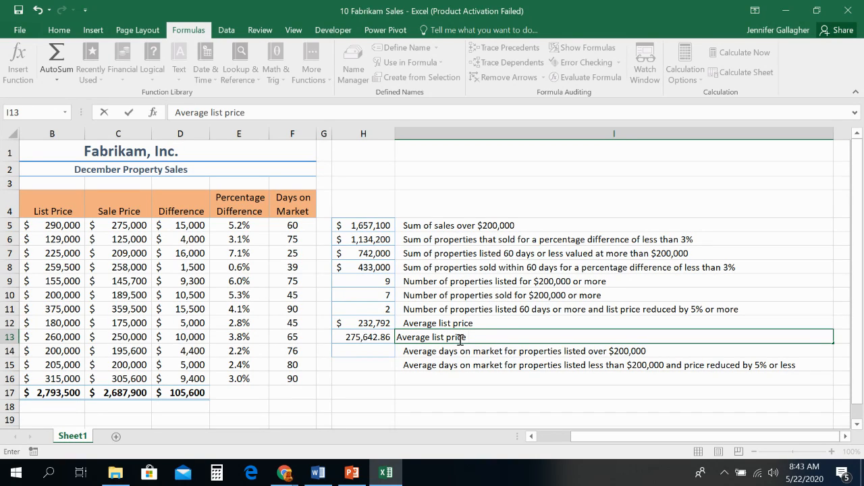
{"action": "type", "text": " over $200,00"}
{"action": "key", "text": "Return"}
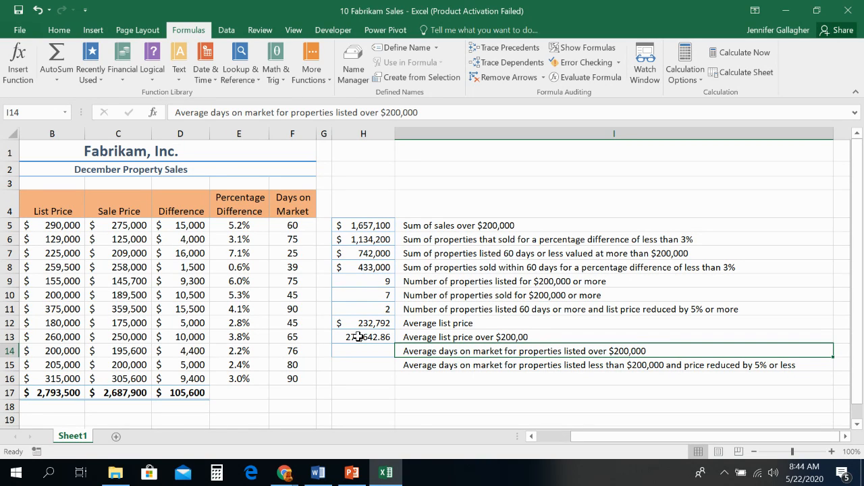
Review the AVERAGEIF formula in H13 and the empty result cell H14 next to its description.
{"action": "left_click_drag", "start_coordinate": [572, 437], "coordinate": [546, 437]}
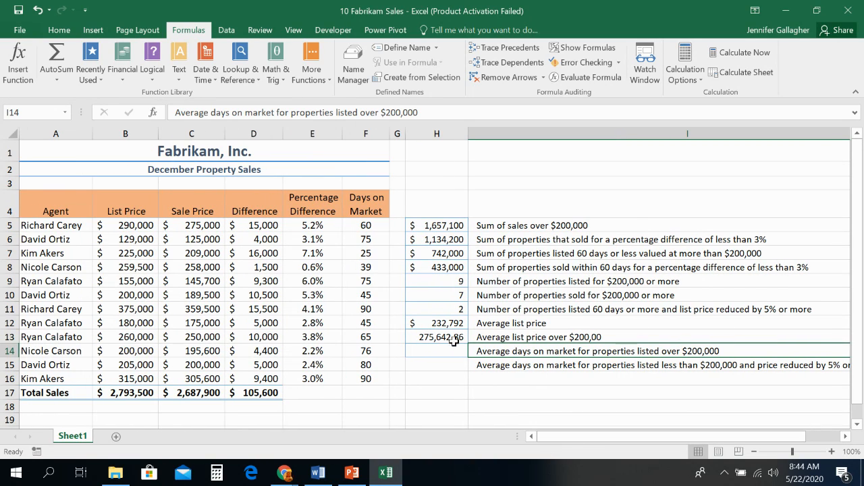
{"action": "left_click", "coordinate": [452, 340]}
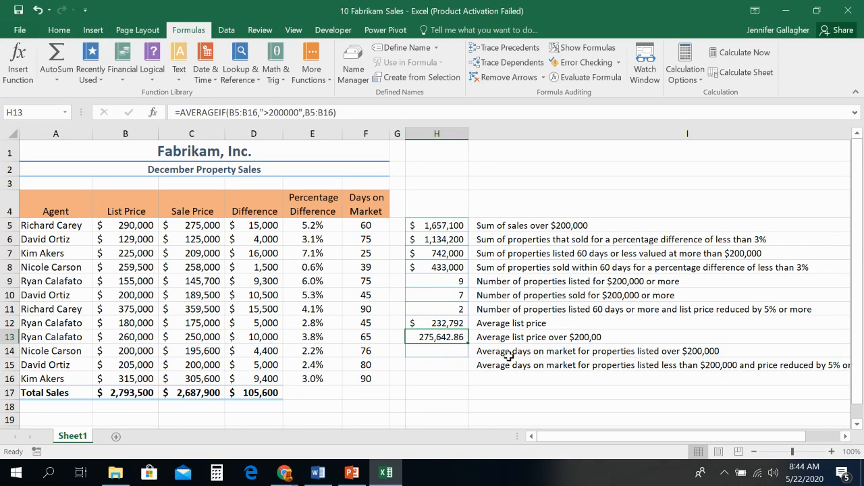
{"action": "left_click", "coordinate": [459, 351]}
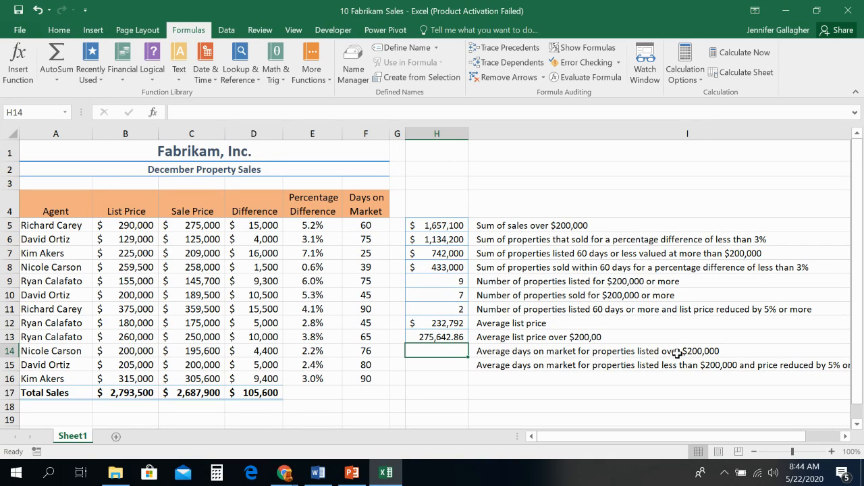
{"action": "left_click", "coordinate": [446, 338]}
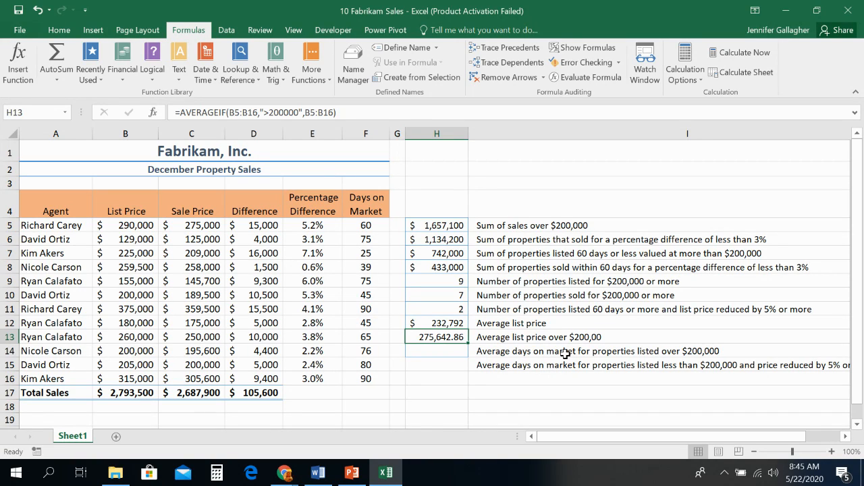
{"action": "left_click", "coordinate": [467, 352]}
{"action": "left_click", "coordinate": [154, 115]}
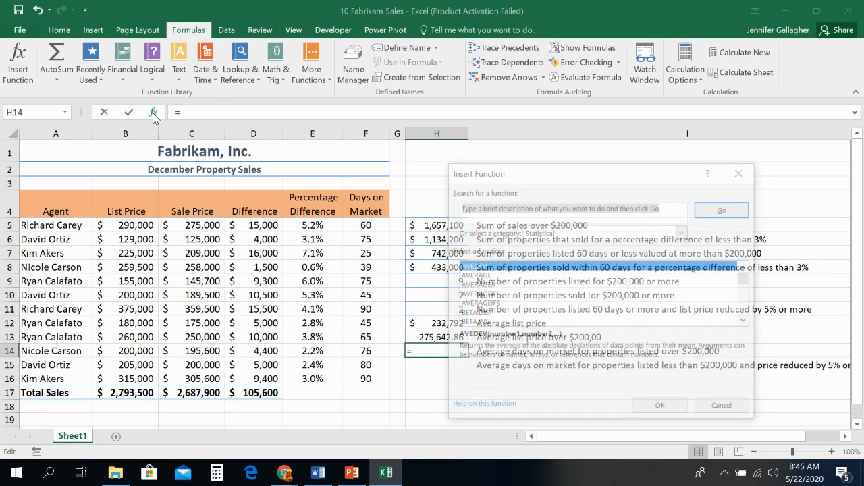
{"action": "type", "text": "sumifs"}
{"action": "key", "text": "Return"}
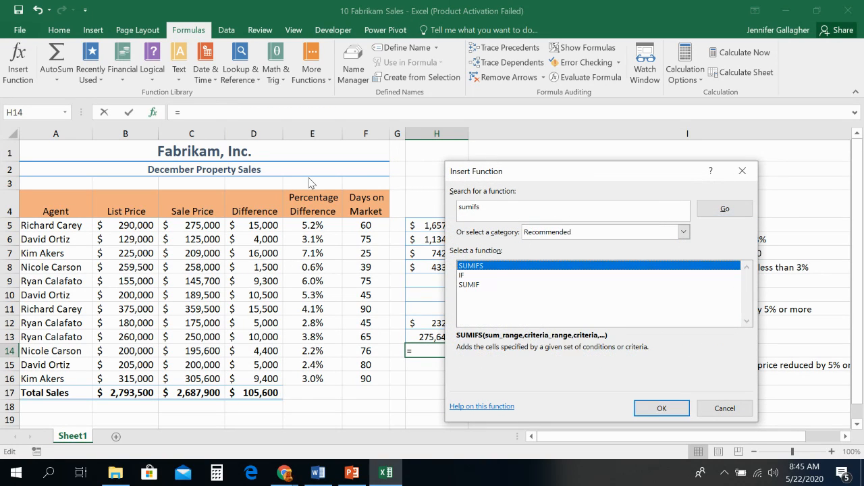
{"action": "left_click", "coordinate": [666, 408]}
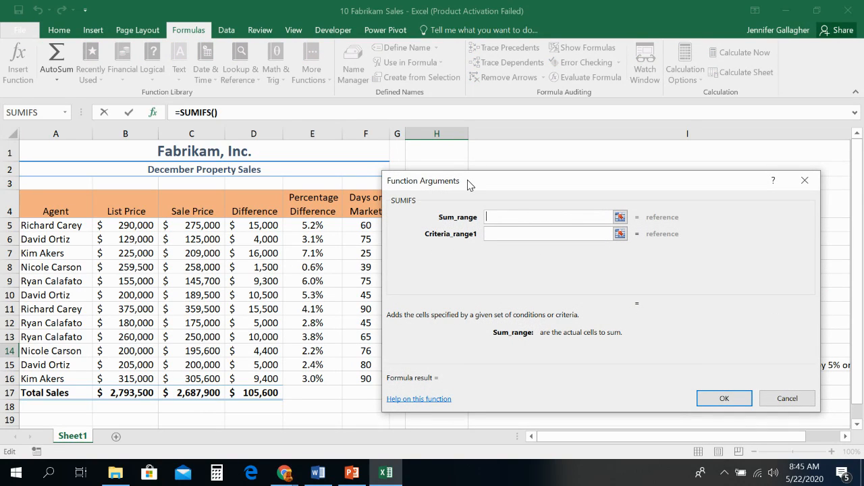
{"action": "left_click_drag", "start_coordinate": [470, 185], "coordinate": [498, 197]}
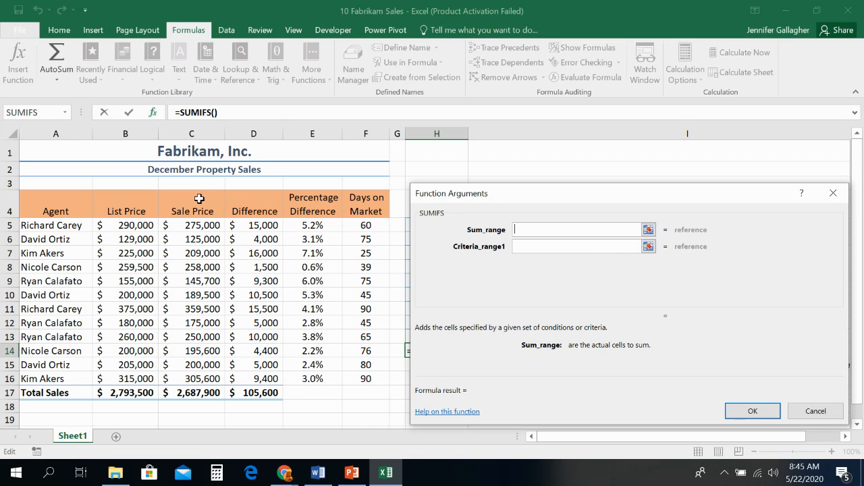
{"action": "left_click_drag", "start_coordinate": [153, 226], "coordinate": [137, 380]}
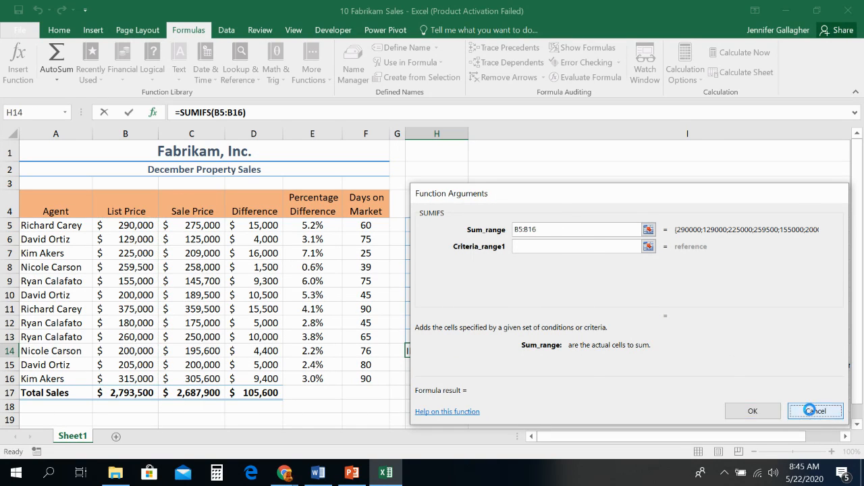
{"action": "left_click", "coordinate": [816, 412]}
Try an AVERAGEIFS formula in H14 with the list prices B5:B16 as the average range.
{"action": "left_click", "coordinate": [154, 111]}
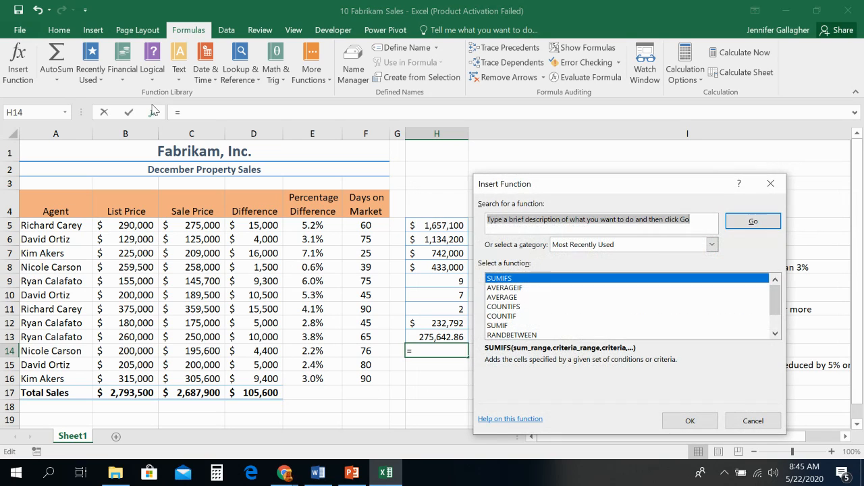
{"action": "type", "text": "averageifs"}
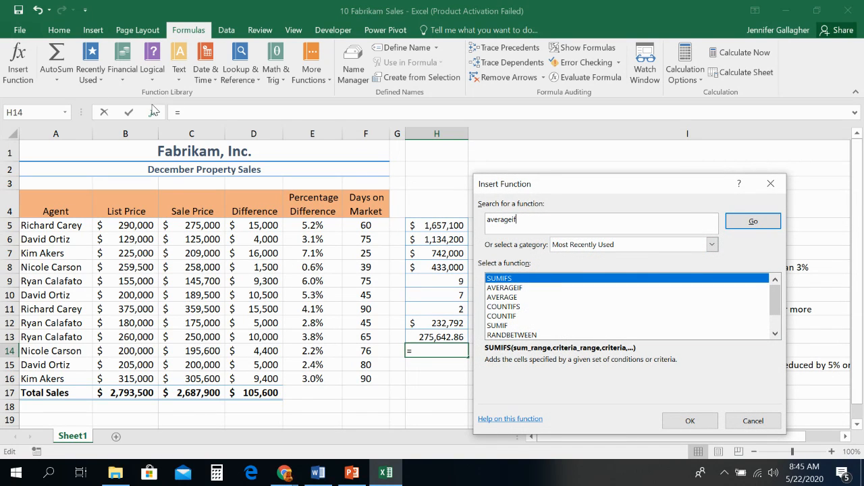
{"action": "key", "text": "Return"}
{"action": "left_click", "coordinate": [688, 421]}
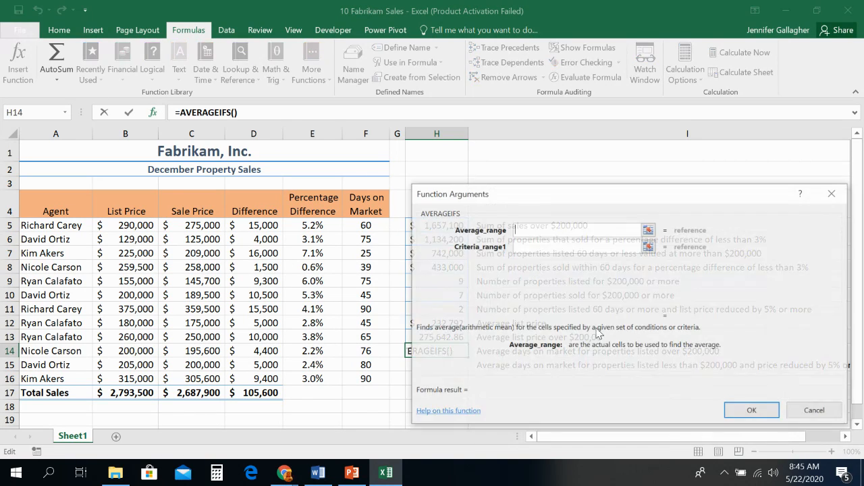
{"action": "left_click_drag", "start_coordinate": [545, 209], "coordinate": [606, 250]}
{"action": "left_click_drag", "start_coordinate": [151, 231], "coordinate": [148, 373]}
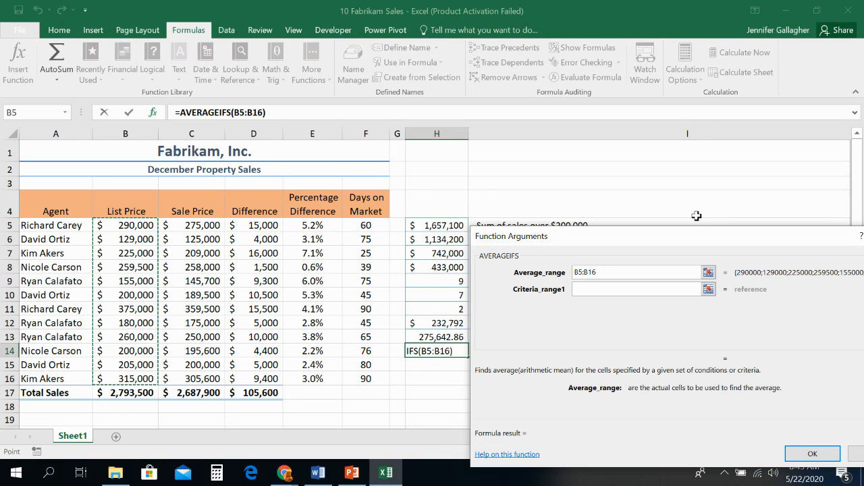
{"action": "left_click_drag", "start_coordinate": [695, 237], "coordinate": [634, 178]}
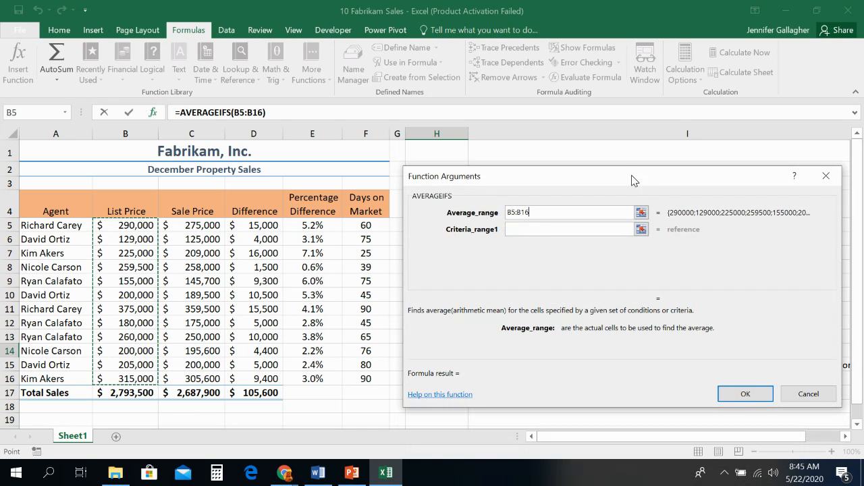
{"action": "left_click", "coordinate": [808, 395]}
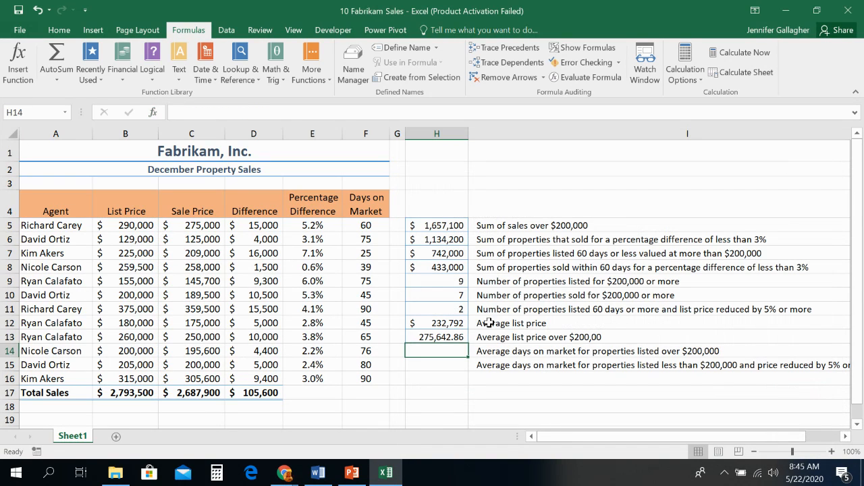
Restart the AVERAGEIFS formula in H14, again using the list prices B5:B16 as the average range.
{"action": "left_click", "coordinate": [447, 336]}
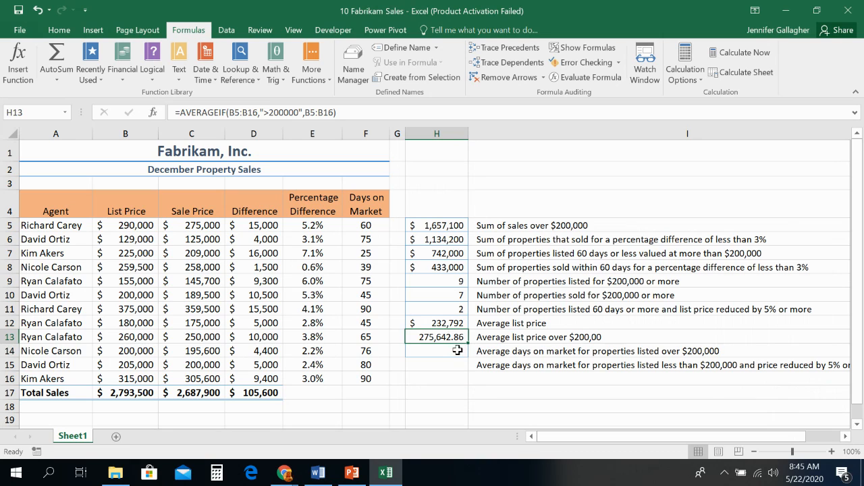
{"action": "left_click", "coordinate": [458, 351]}
{"action": "left_click", "coordinate": [153, 112]}
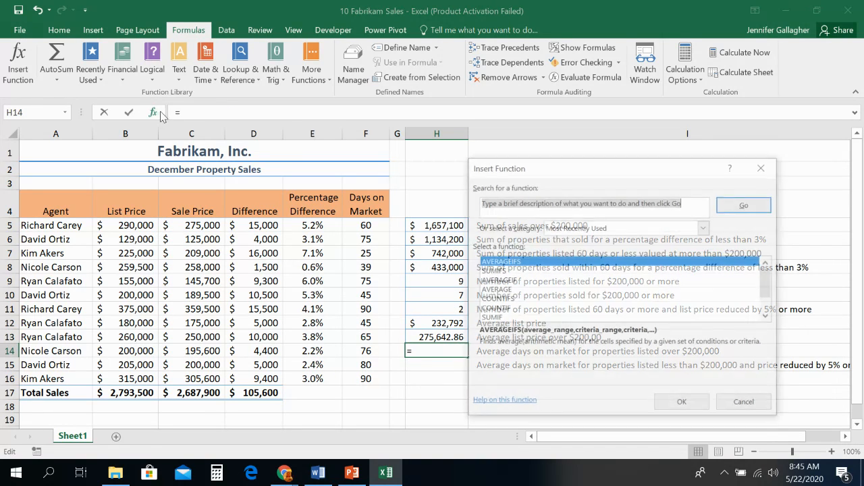
{"action": "left_click", "coordinate": [582, 271]}
{"action": "left_click", "coordinate": [593, 262]}
{"action": "left_click", "coordinate": [682, 404]}
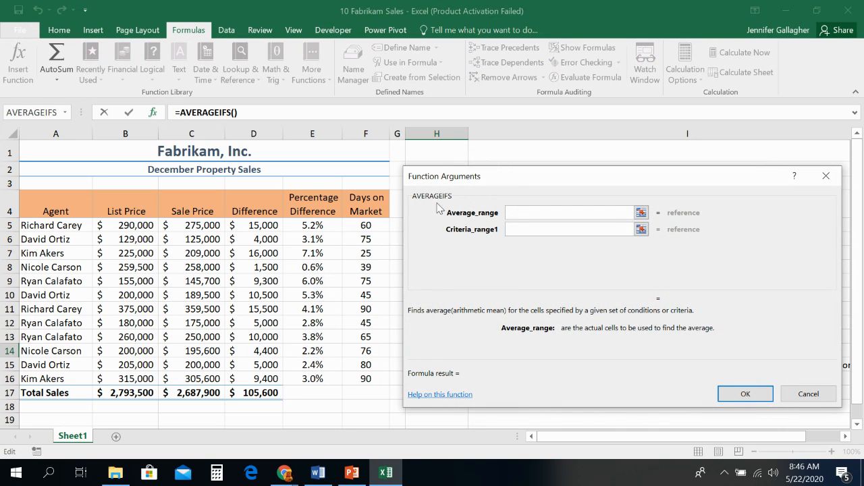
{"action": "left_click_drag", "start_coordinate": [146, 225], "coordinate": [136, 380]}
Set the first criterion of the AVERAGEIFS formula to >200000.
{"action": "left_click", "coordinate": [522, 229]}
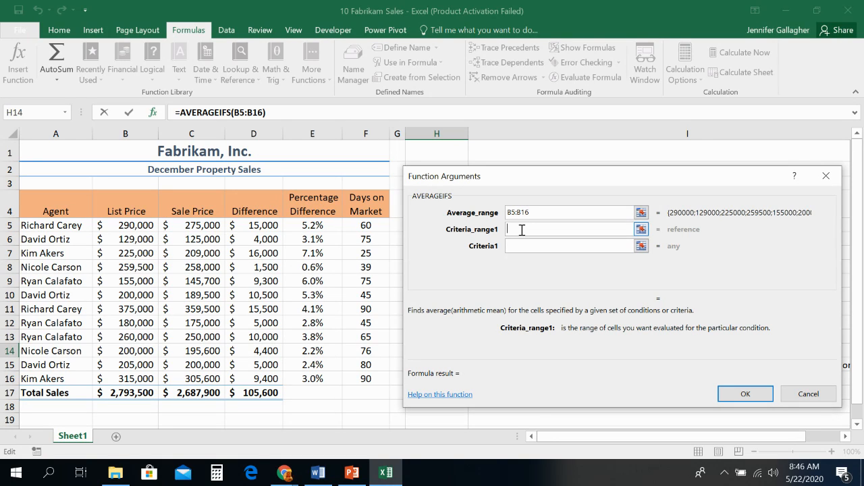
{"action": "type", "text": ">"}
{"action": "key", "text": "BackSpace"}
{"action": "type", "text": ">200000"}
{"action": "left_click", "coordinate": [529, 244]}
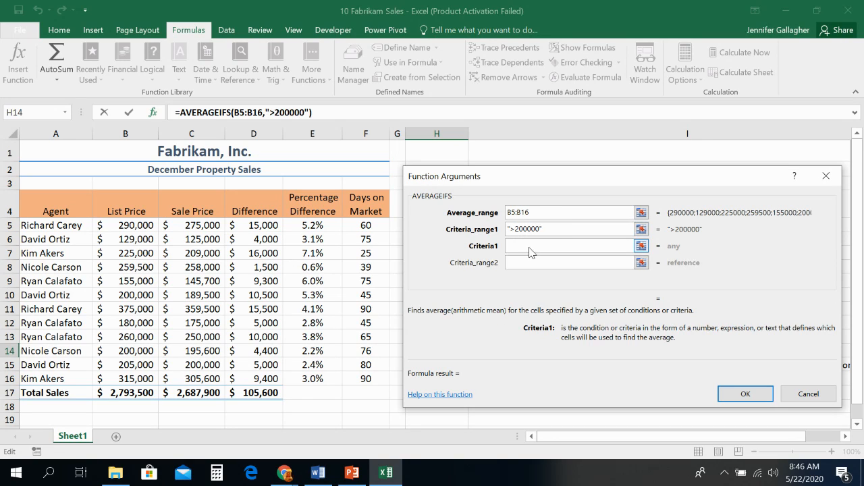
{"action": "left_click_drag", "start_coordinate": [543, 229], "coordinate": [491, 226]}
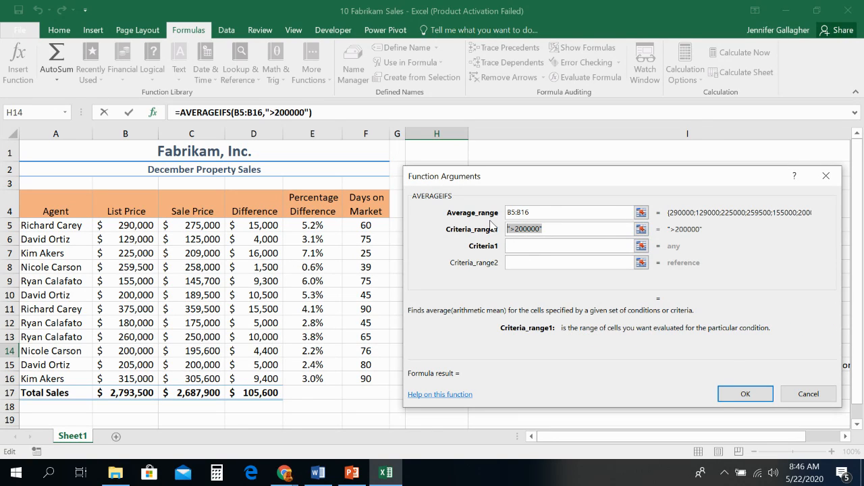
{"action": "key", "text": "ctrl+x"}
{"action": "left_click", "coordinate": [517, 247]}
{"action": "key", "text": "ctrl+v"}
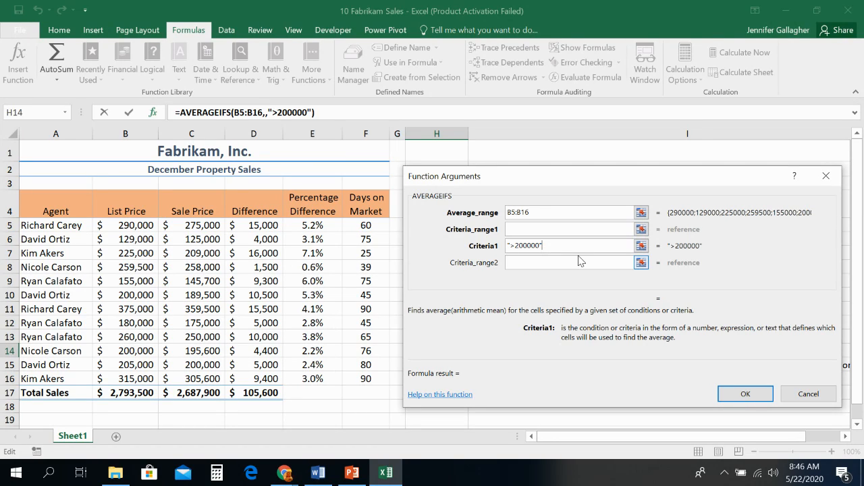
Set the first AVERAGEIFS criteria range to the list prices B5:B16 and the second to the days on market F5:F16.
{"action": "left_click", "coordinate": [533, 227]}
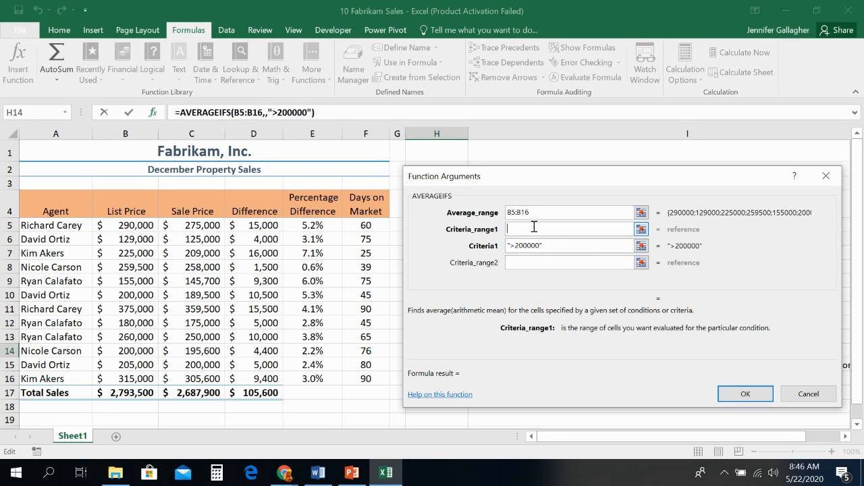
{"action": "left_click_drag", "start_coordinate": [141, 227], "coordinate": [144, 378]}
{"action": "left_click", "coordinate": [548, 262]}
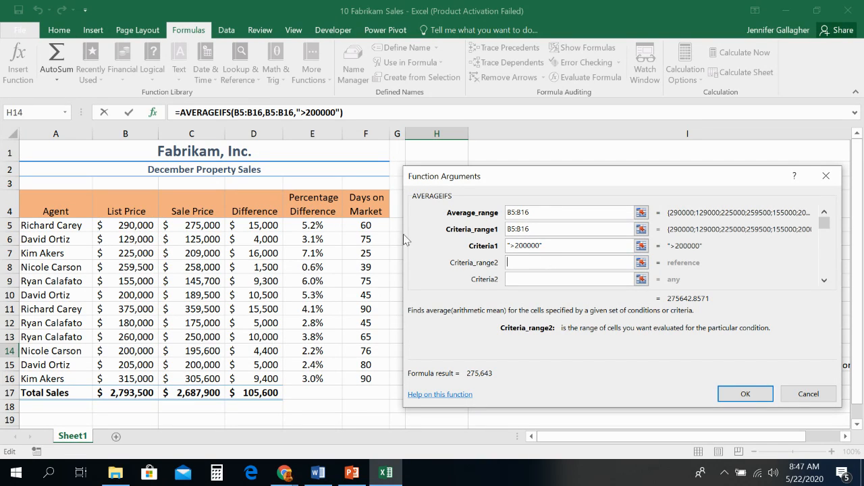
{"action": "left_click_drag", "start_coordinate": [373, 314], "coordinate": [367, 381]}
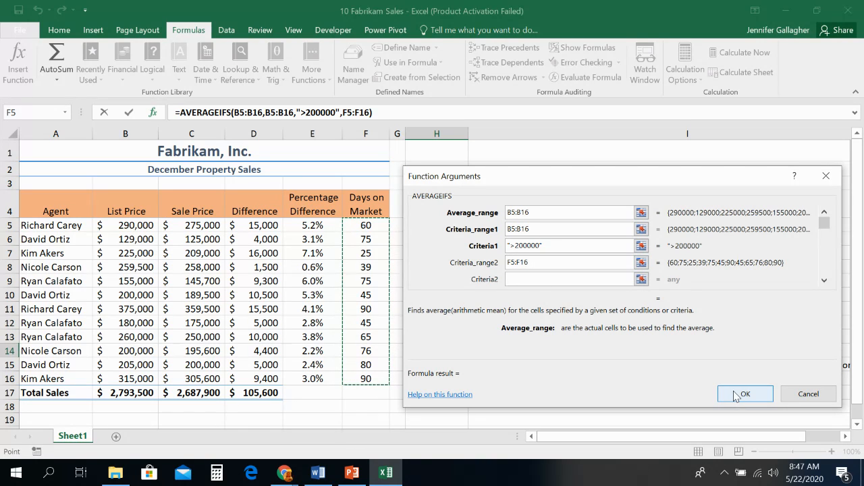
Recheck the AVERAGEIFS ranges and criterion, and discard the unfinished formula in H14.
{"action": "left_click", "coordinate": [558, 212]}
{"action": "left_click", "coordinate": [560, 226]}
{"action": "left_click", "coordinate": [567, 246]}
{"action": "left_click", "coordinate": [569, 263]}
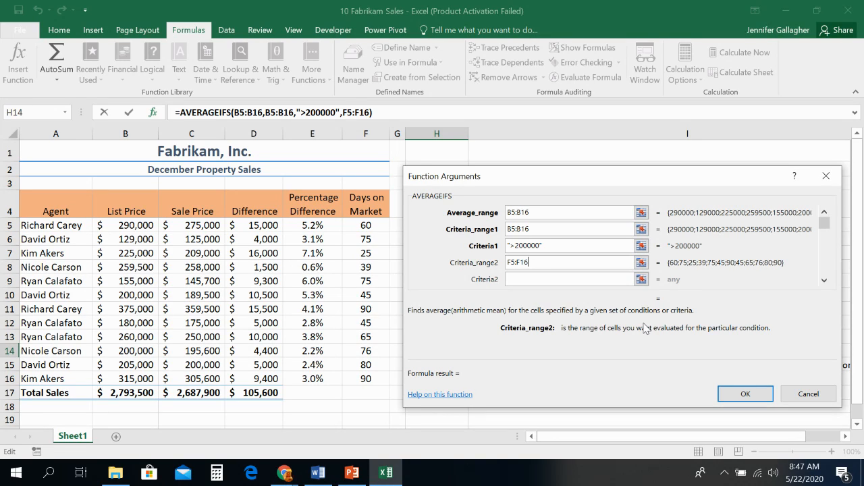
{"action": "left_click", "coordinate": [810, 393]}
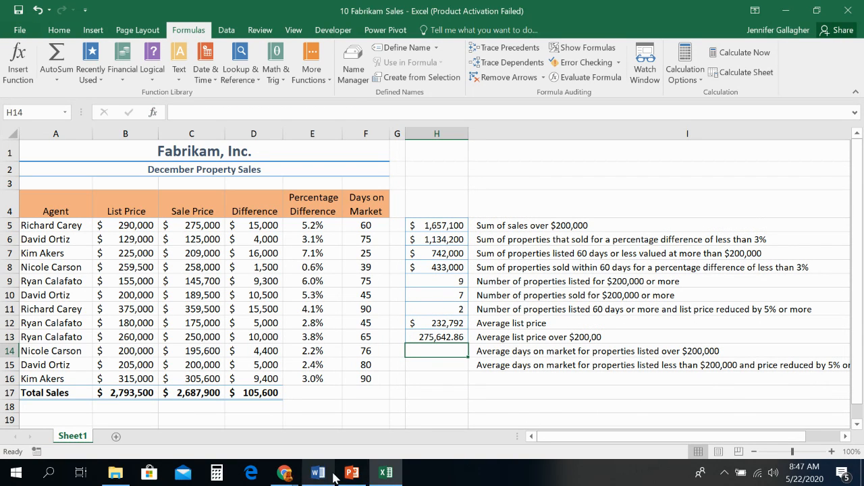
{"action": "left_click", "coordinate": [286, 477]}
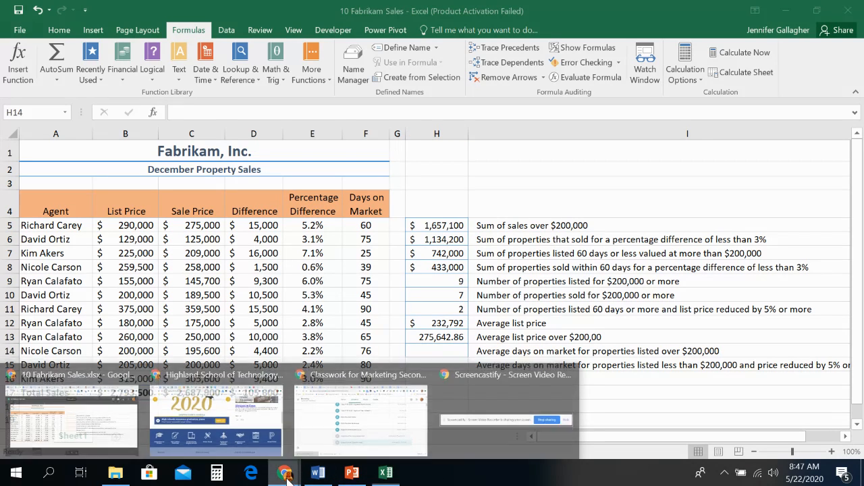
{"action": "left_click", "coordinate": [485, 439]}
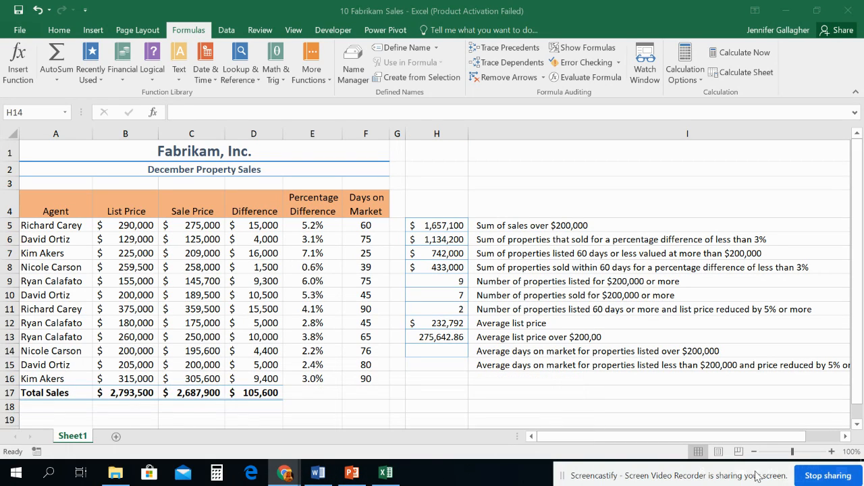